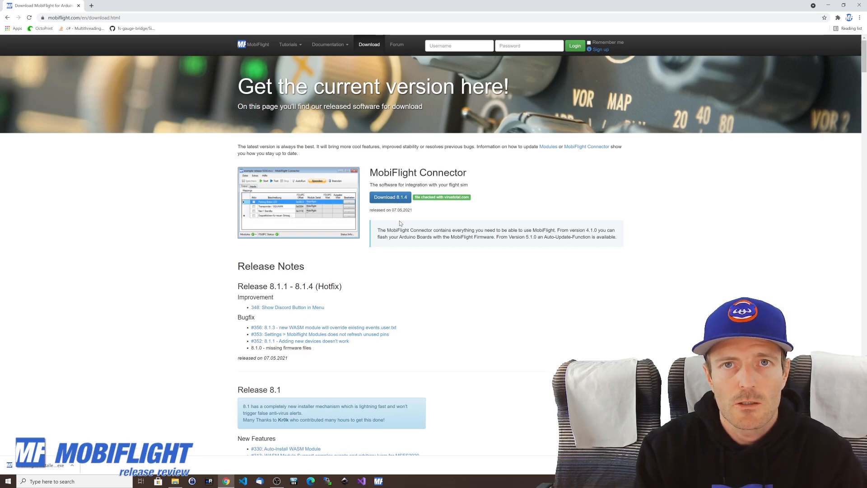
# Switch to MobiFlight Connector, update it to version 8.1.4.0 and close the welcome release notes
pyautogui.scroll(-2, 399, 223)
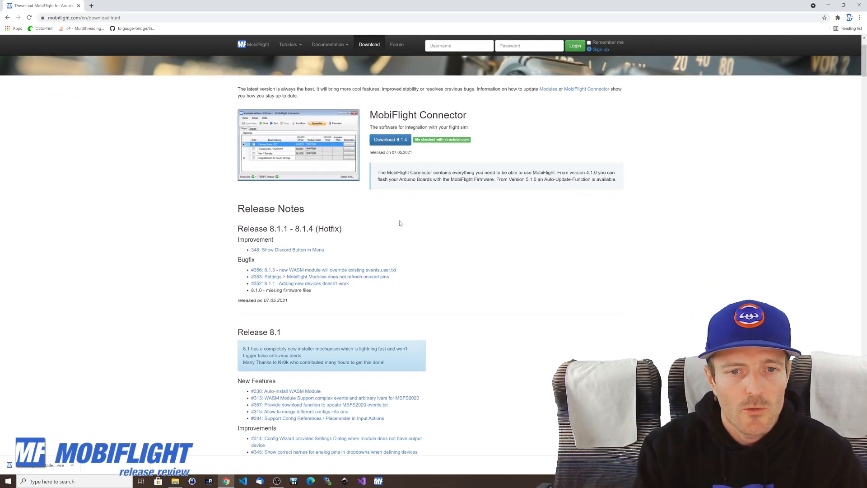
pyautogui.scroll(-1, 400, 223)
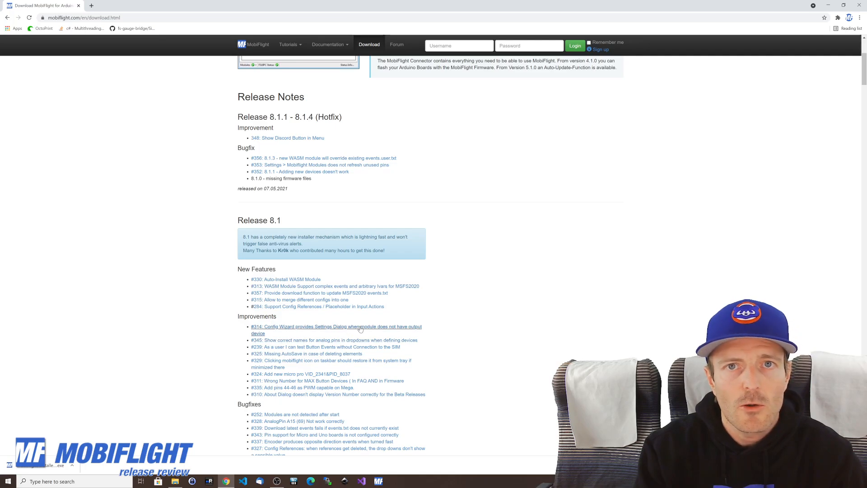
pyautogui.scroll(-1, 361, 329)
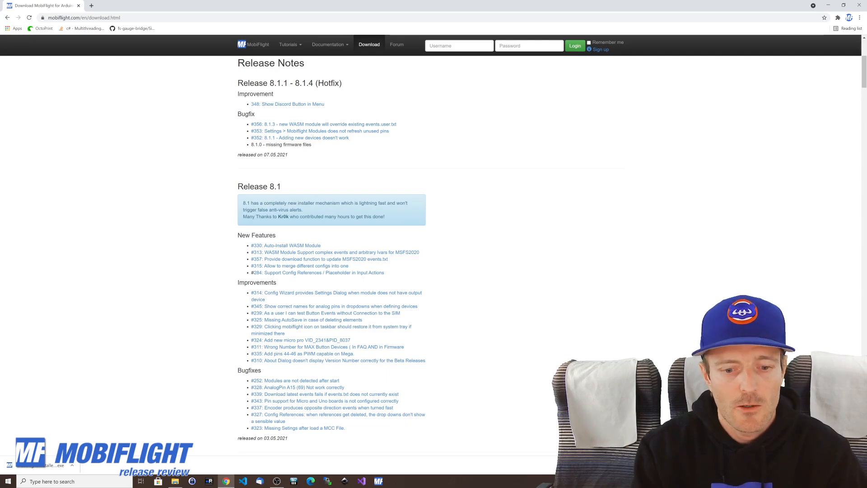
pyautogui.click(379, 481)
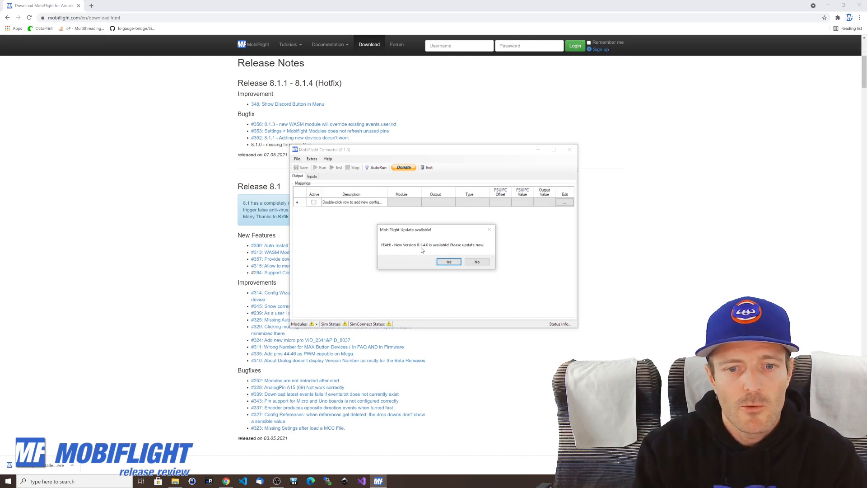
pyautogui.click(449, 262)
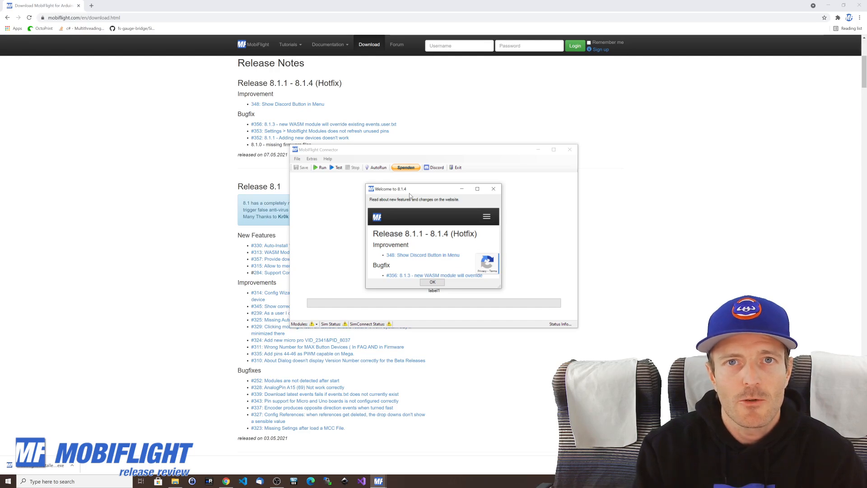
pyautogui.click(432, 282)
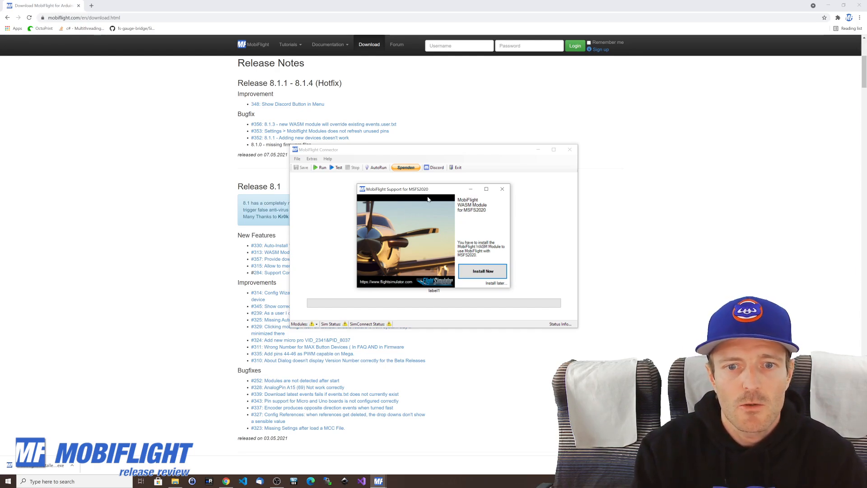
# Install the MobiFlight WASM Module for MSFS2020 when offered after the update and acknowledge the installation message
pyautogui.click(473, 269)
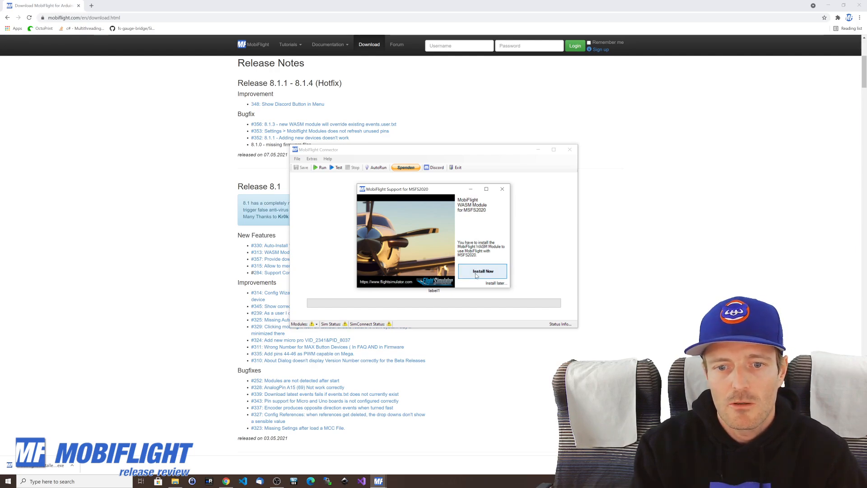
pyautogui.click(475, 275)
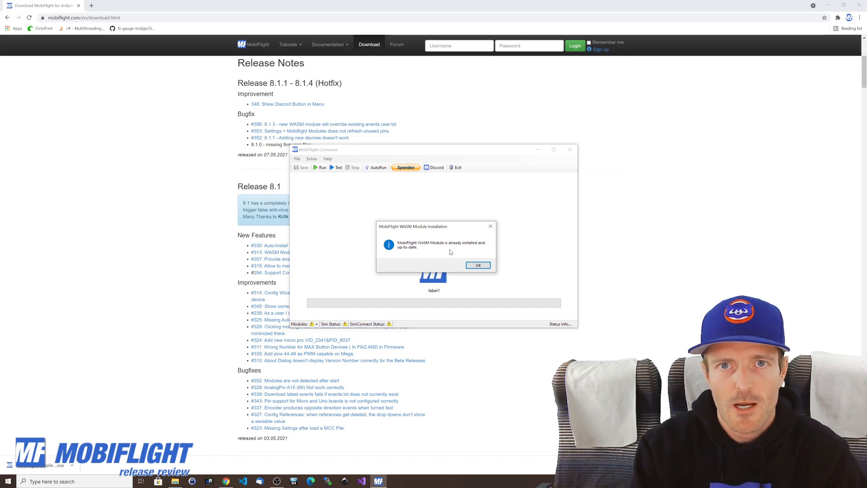
pyautogui.click(478, 266)
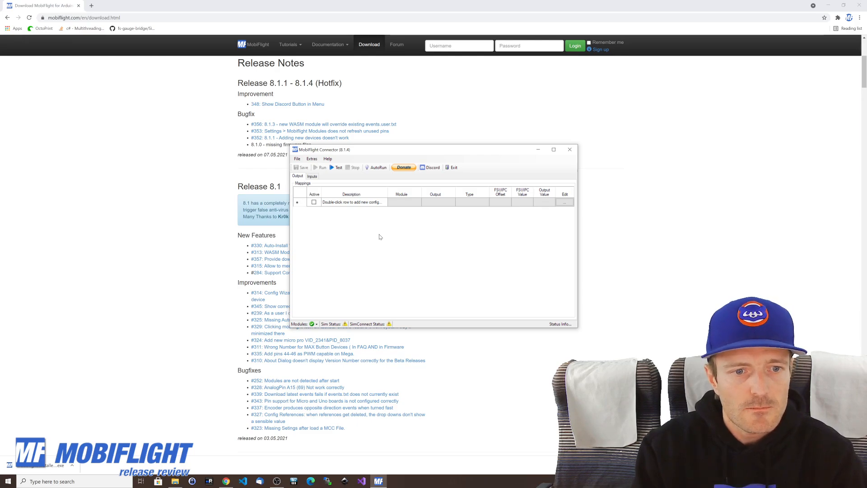
# Clear the MobiFlight Connector window out of the way and examine the Release 8.1 new features on the download page
pyautogui.moveTo(422, 150); pyautogui.dragTo(215, 162)
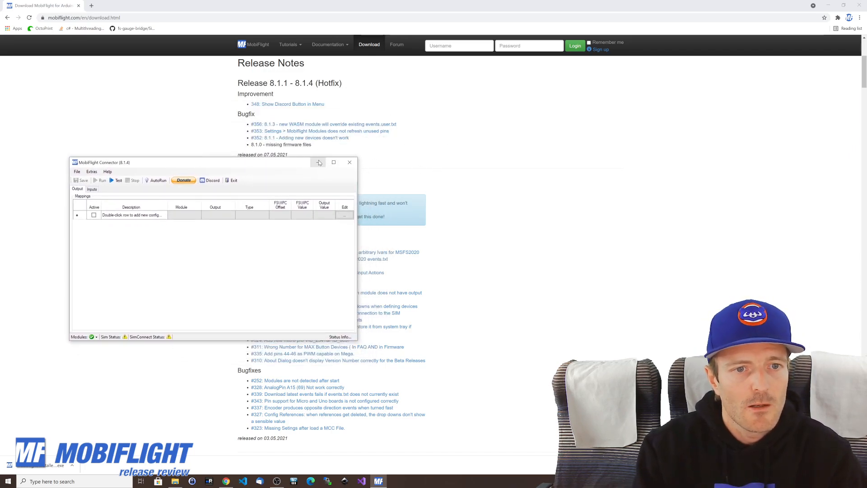
pyautogui.moveTo(273, 168)
pyautogui.mouseDown()
pyautogui.moveTo(269, 190)
pyautogui.moveTo(257, 174)
pyautogui.mouseUp()
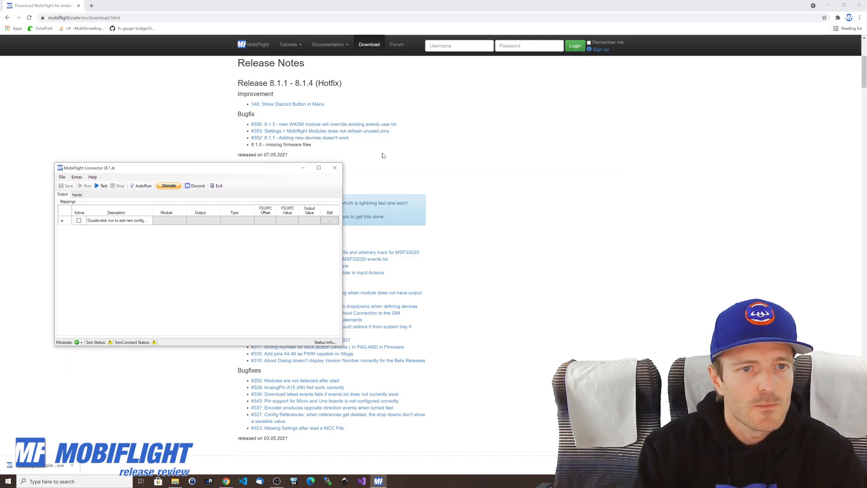
pyautogui.scroll(-1, 406, 181)
pyautogui.moveTo(265, 174); pyautogui.dragTo(214, 86)
pyautogui.scroll(3, 291, 300)
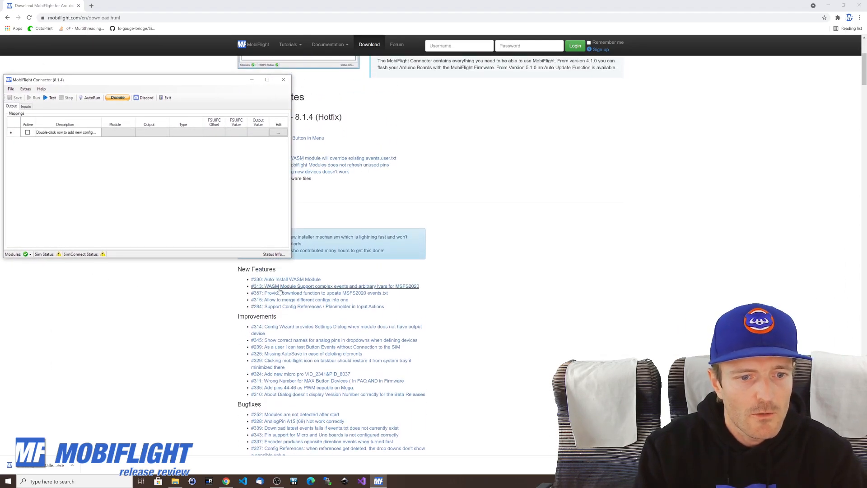
pyautogui.click(252, 79)
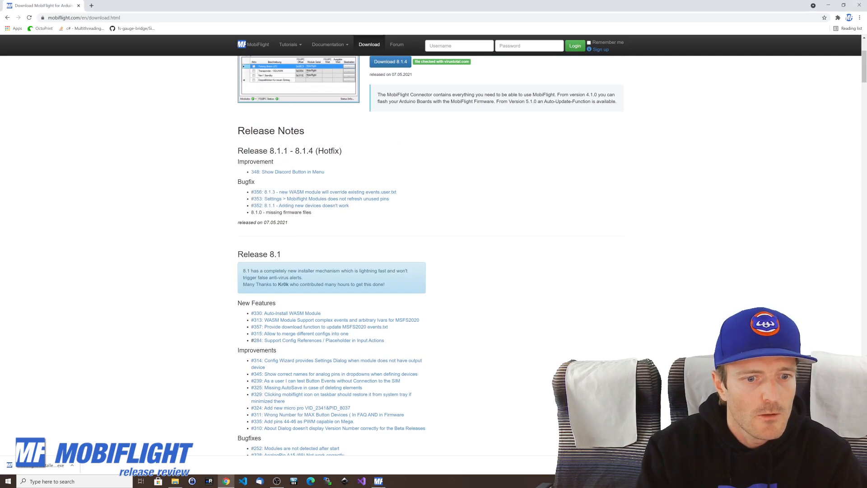
pyautogui.scroll(-1, 324, 274)
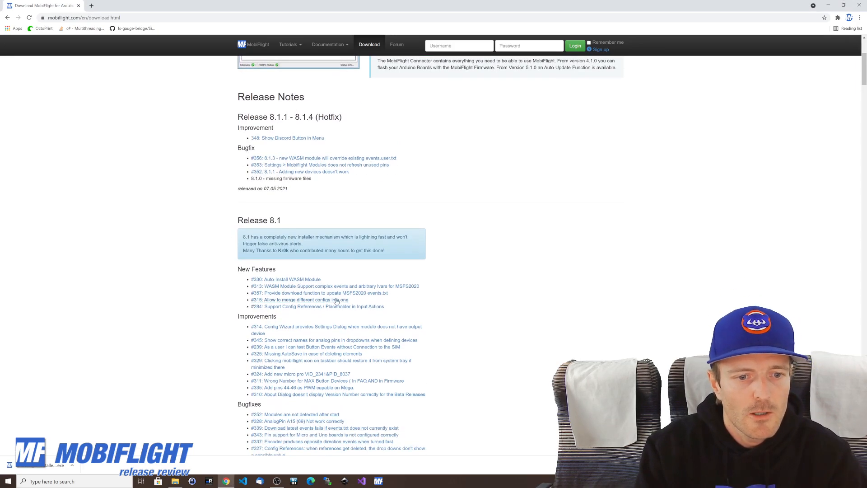
pyautogui.scroll(-1, 324, 273)
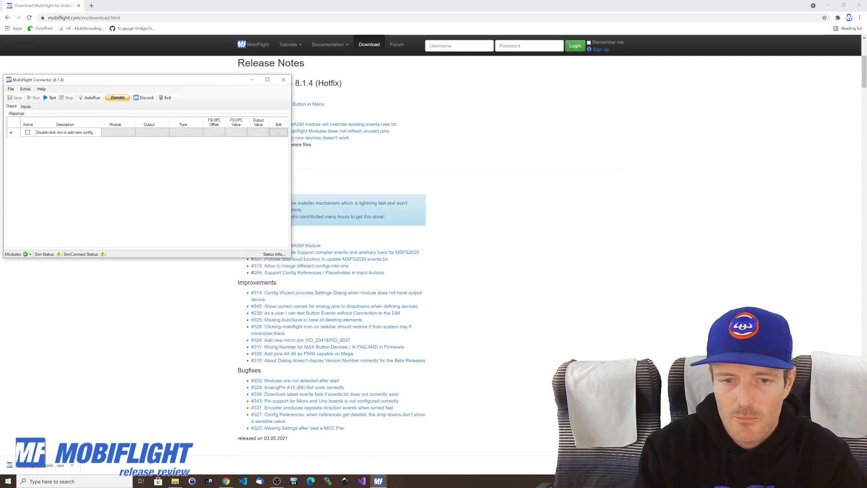
# Return to MobiFlight Connector and manually rerun the WASM module installation for MSFS2020, closing the resulting message
pyautogui.moveTo(211, 77); pyautogui.dragTo(479, 118)
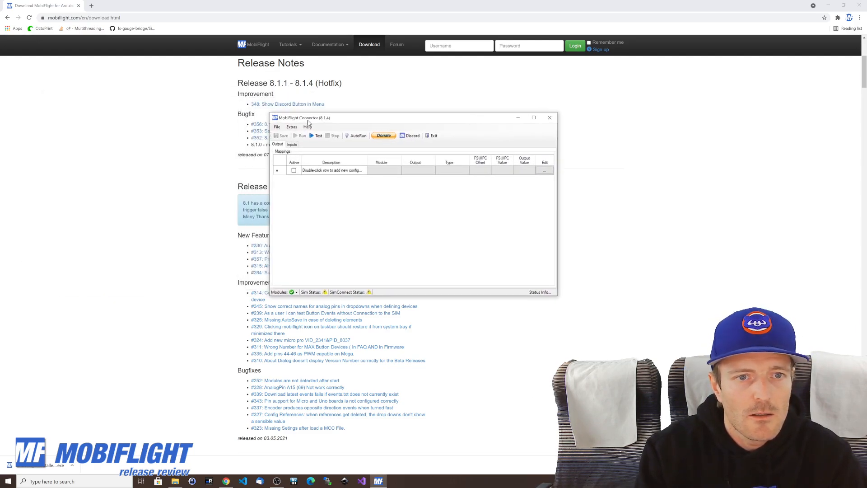
pyautogui.click(291, 127)
pyautogui.moveTo(316, 137)
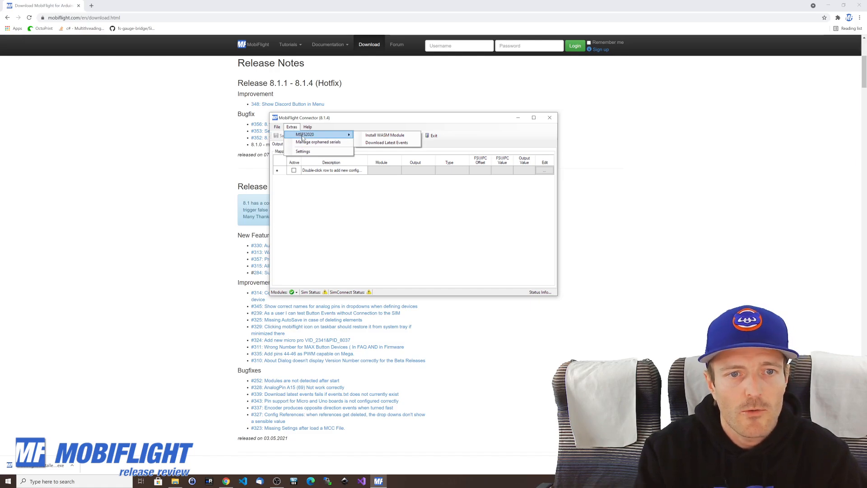
pyautogui.click(371, 135)
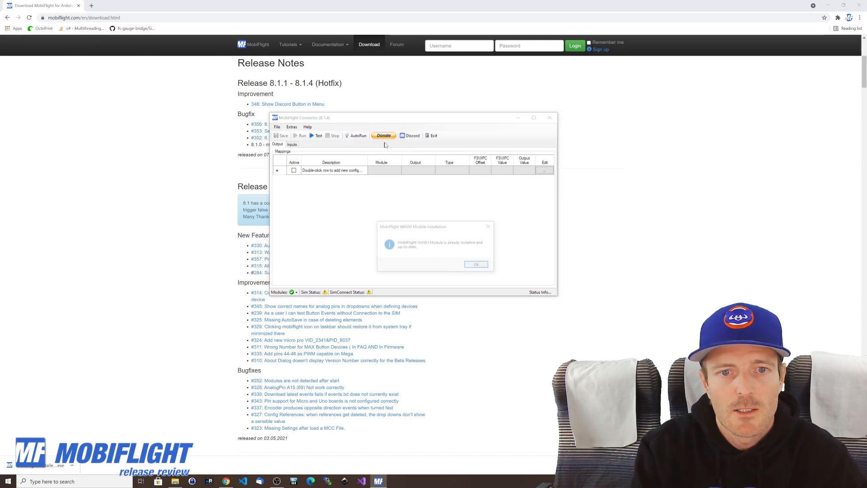
pyautogui.click(479, 265)
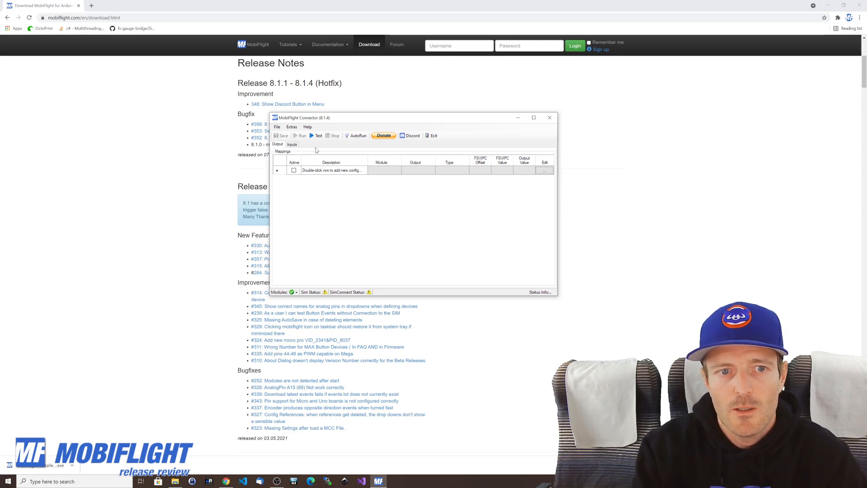
pyautogui.click(291, 127)
pyautogui.moveTo(319, 134)
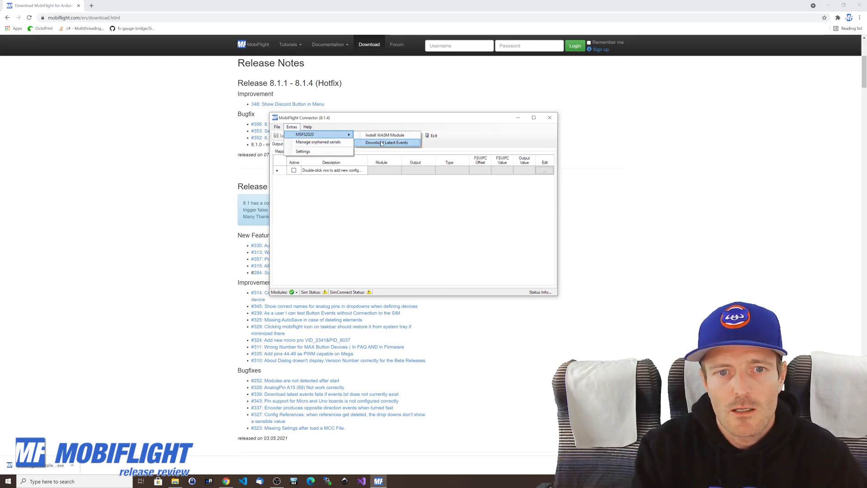
pyautogui.click(406, 232)
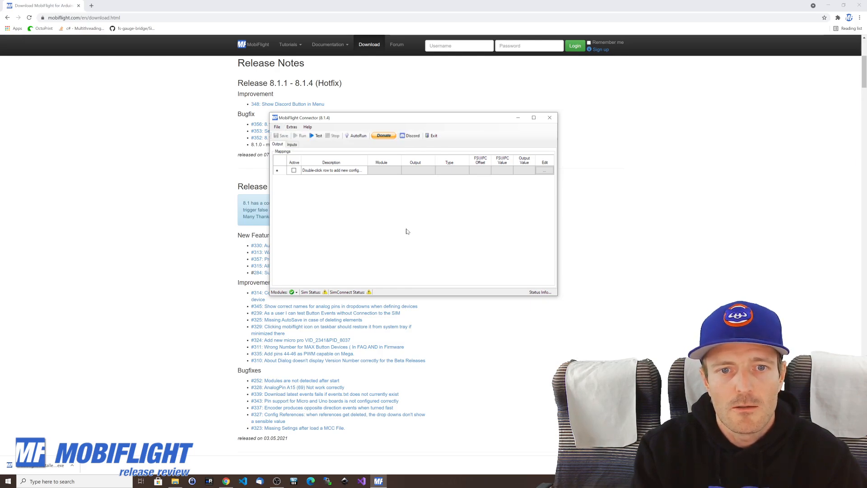
# Uncover the release notes behind the Connector window and enlarge the web page by two zoom levels
pyautogui.moveTo(401, 119); pyautogui.dragTo(597, 257)
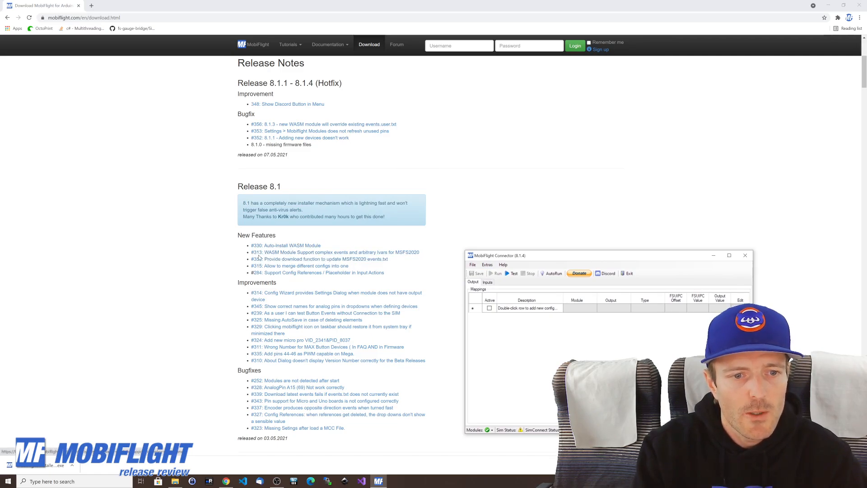
pyautogui.hotkey('ctrl', '+')
pyautogui.hotkey('ctrl', '+')
pyautogui.scroll(-2, 259, 275)
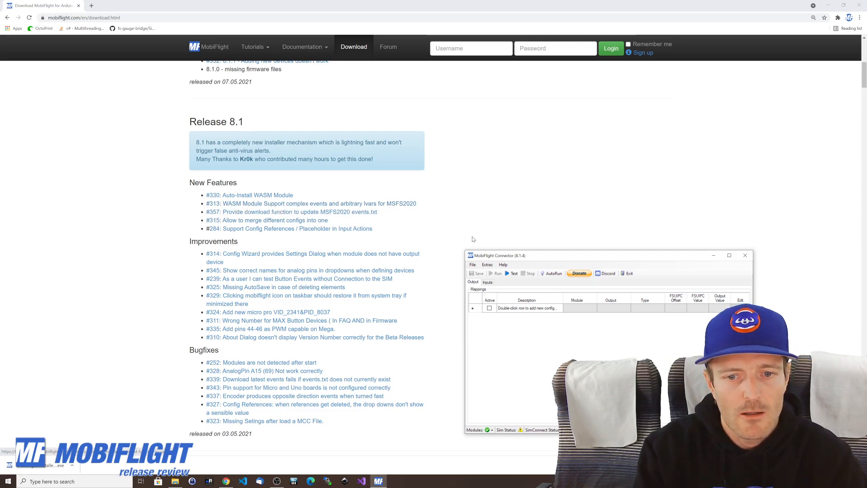
pyautogui.moveTo(510, 256); pyautogui.dragTo(287, 119)
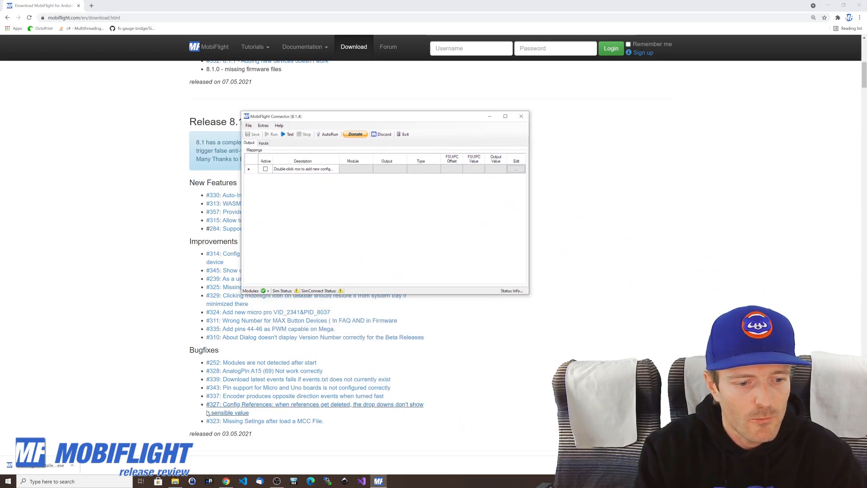
# Switch to File Explorer and open events.txt from the MSFS2020-module\mobiflight-event-module\modules folder of the 8.1.1 installation
pyautogui.click(176, 481)
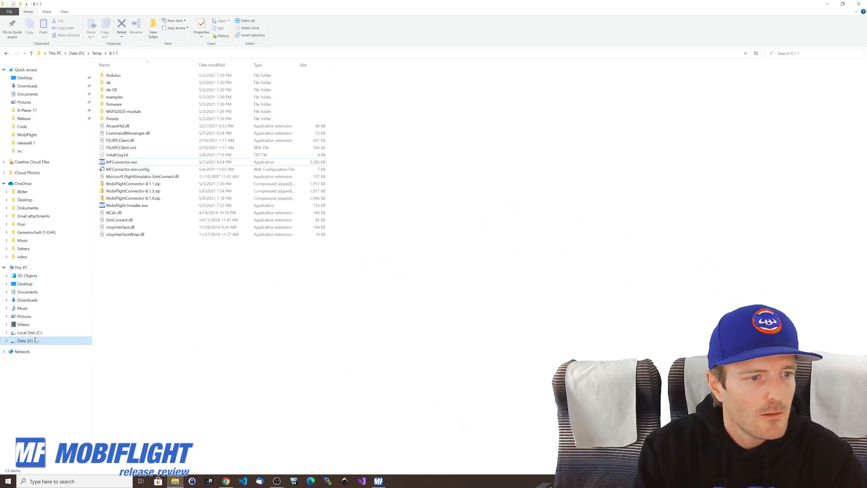
pyautogui.click(111, 112)
pyautogui.doubleClick(112, 113)
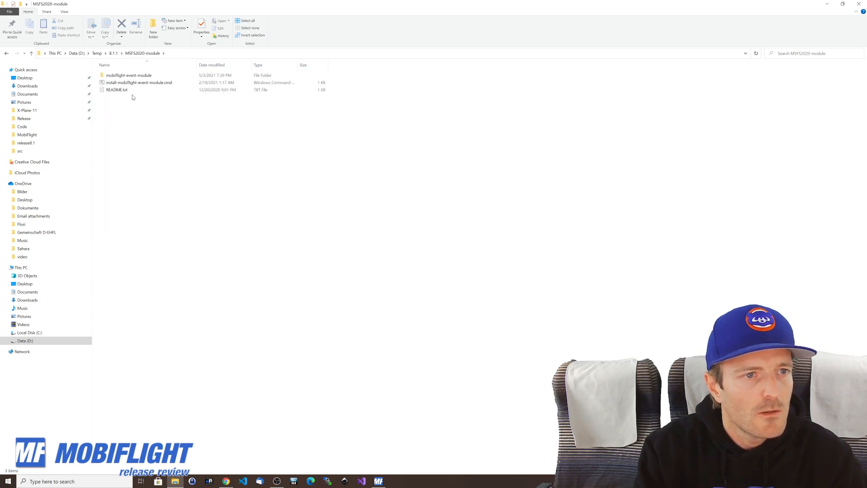
pyautogui.doubleClick(129, 76)
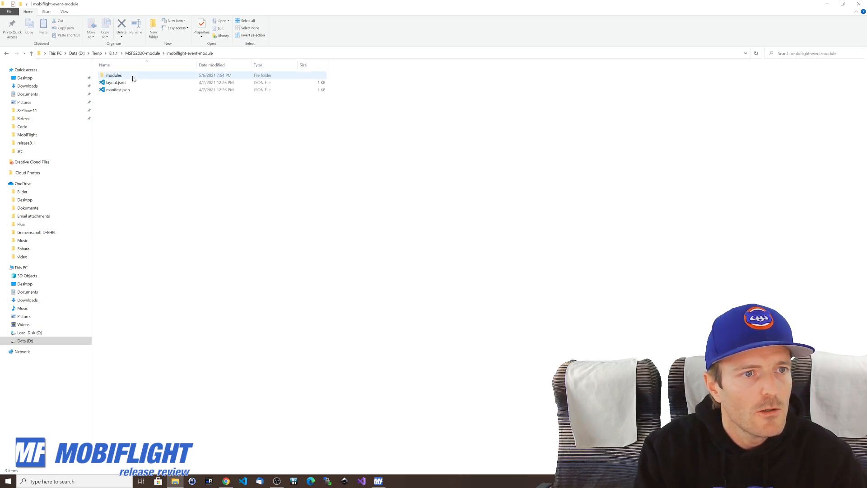
pyautogui.doubleClick(123, 76)
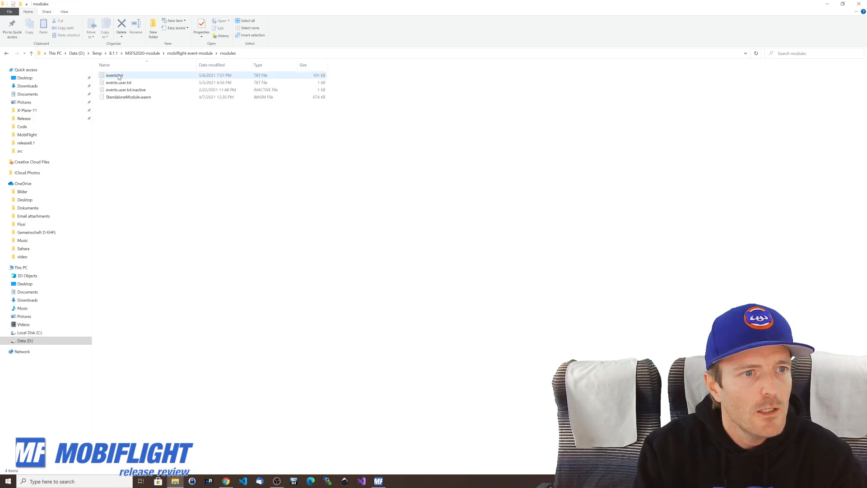
pyautogui.doubleClick(116, 76)
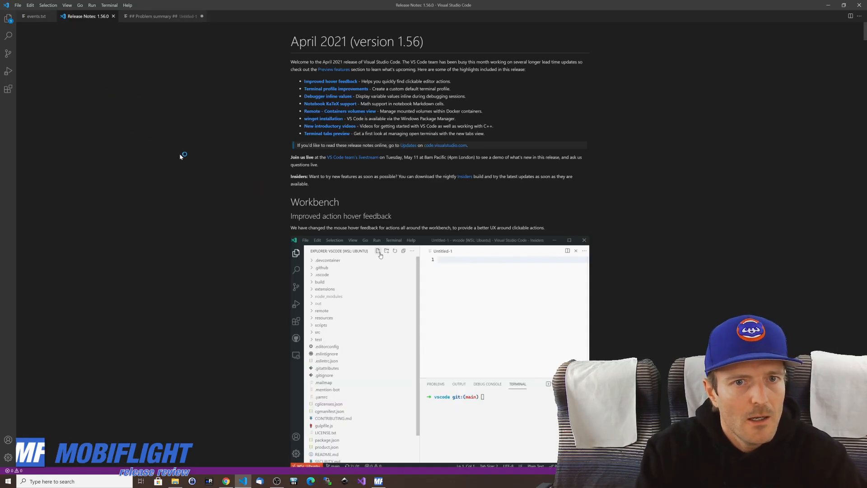
# Close the Visual Studio Code release notes and the untitled Problem summary document without saving it, leaving only events.txt open
pyautogui.click(114, 16)
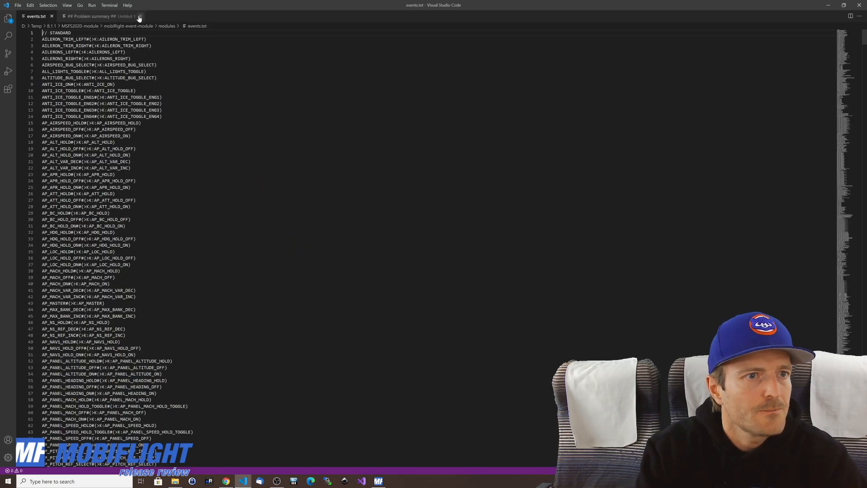
pyautogui.click(140, 16)
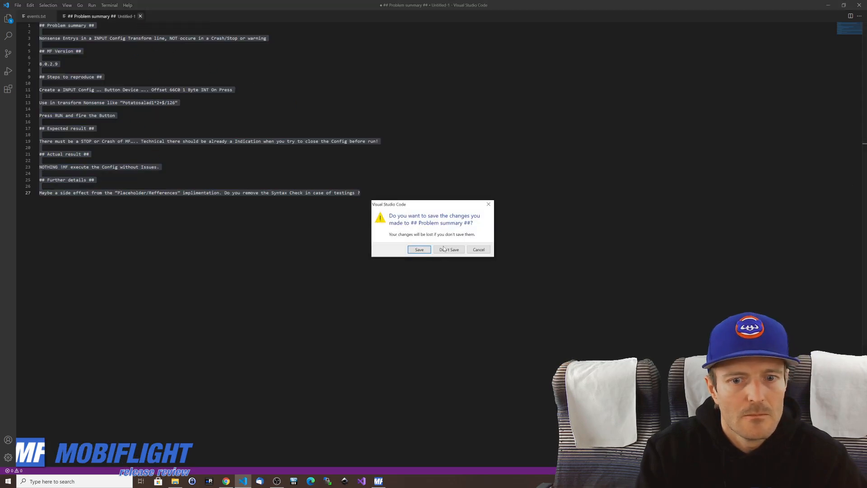
pyautogui.press('Tab')
pyautogui.press('Return')
# Look through the event definitions in events.txt down to the A32X FBW - FCU section
pyautogui.scroll(-15, 225, 249)
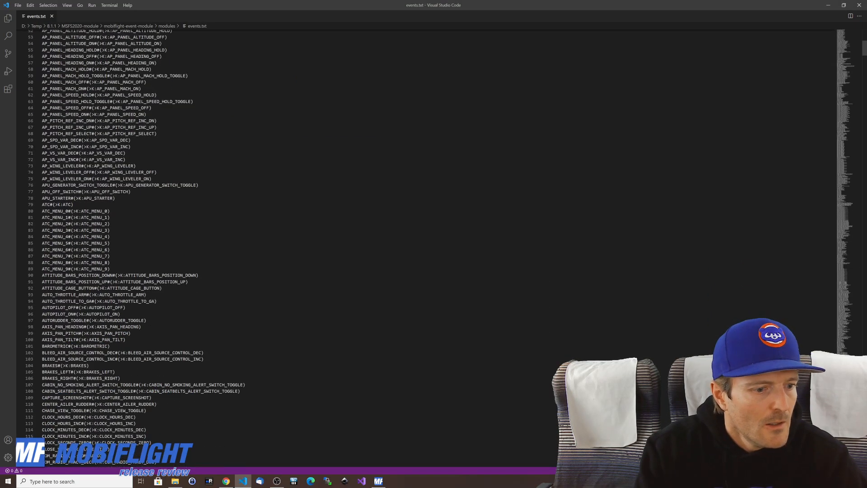
pyautogui.scroll(-20, 226, 248)
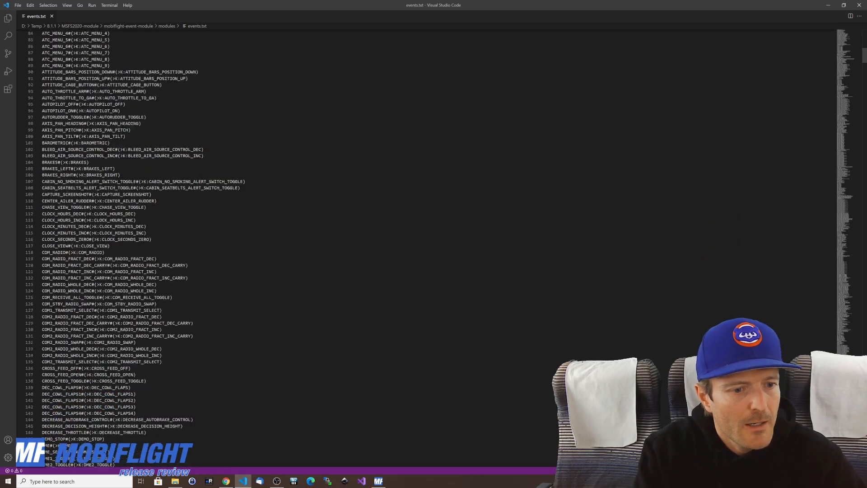
pyautogui.scroll(-12, 226, 248)
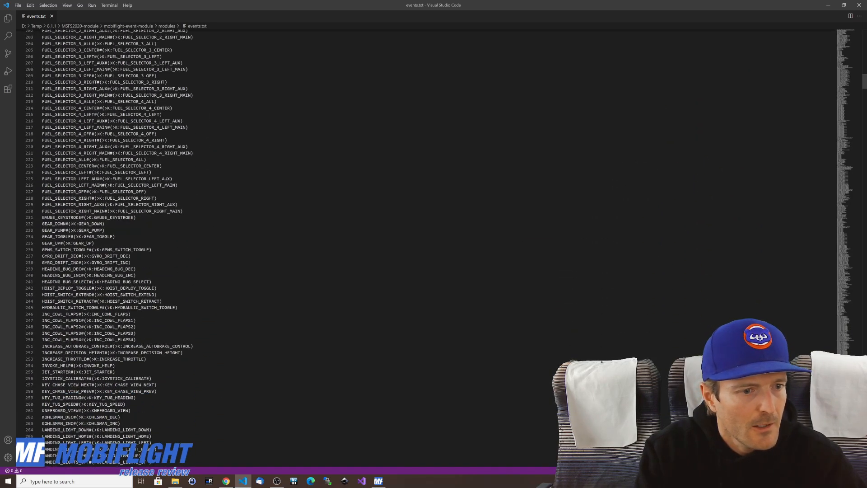
pyautogui.scroll(-20, 225, 248)
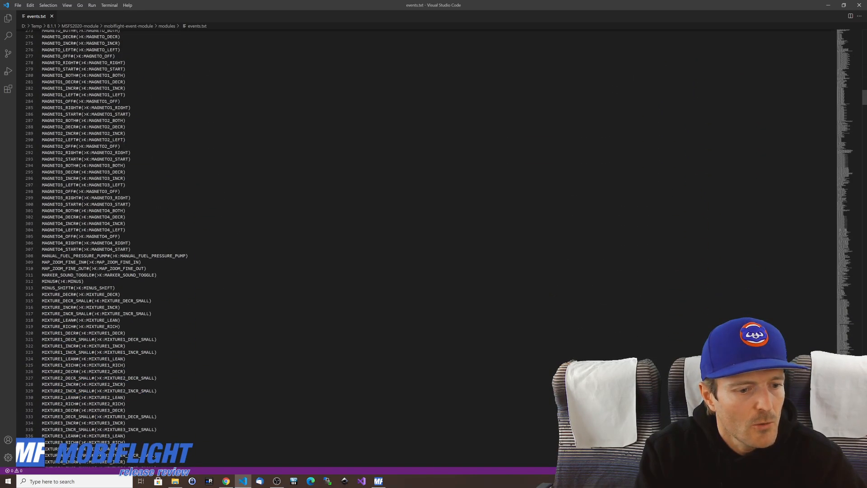
pyautogui.scroll(-20, 226, 248)
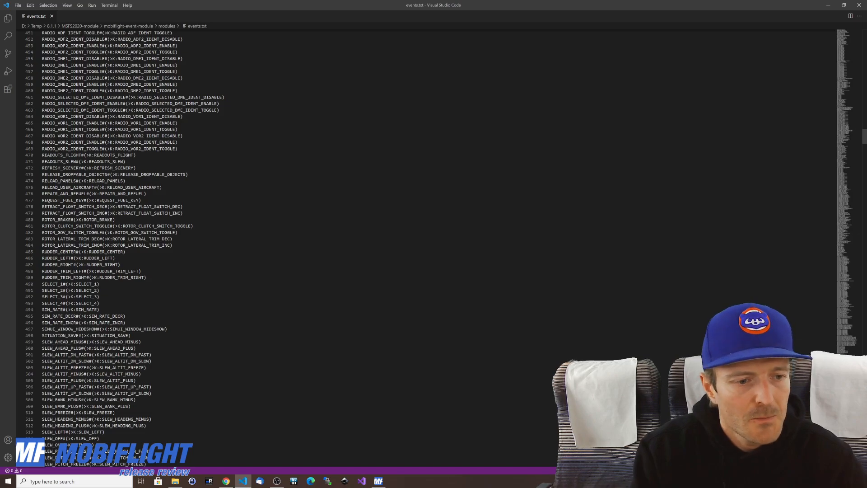
pyautogui.scroll(-20, 226, 249)
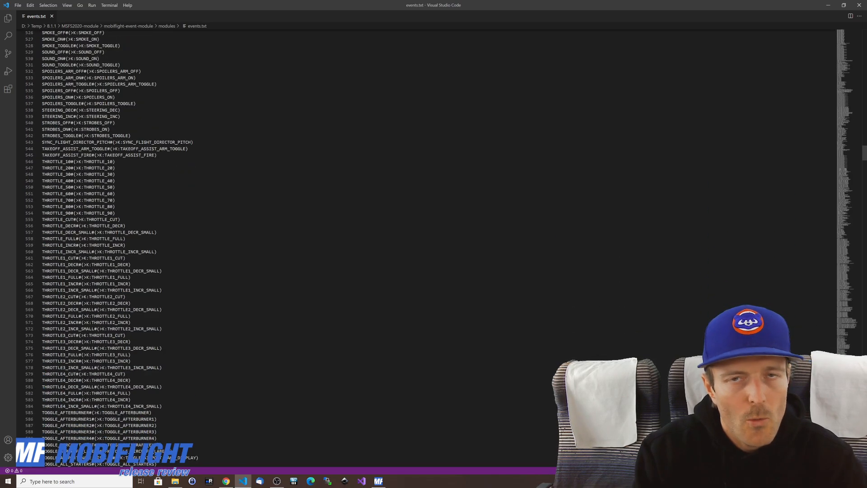
pyautogui.scroll(-20, 226, 248)
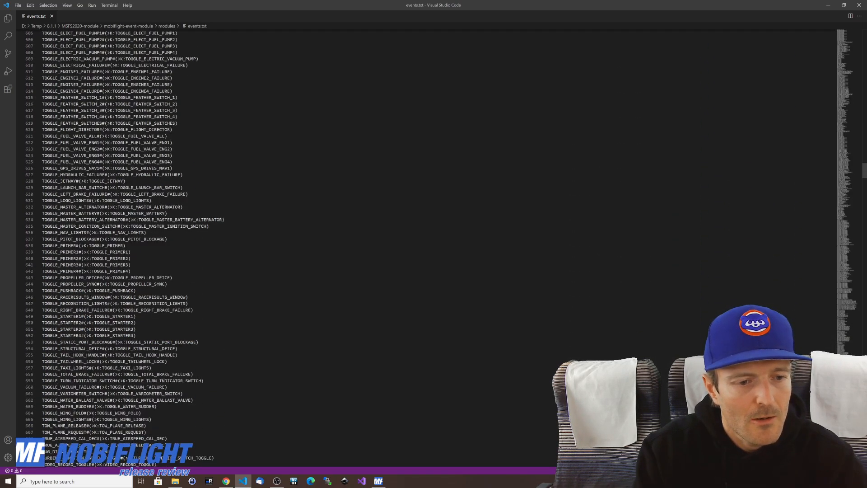
pyautogui.scroll(-20, 225, 248)
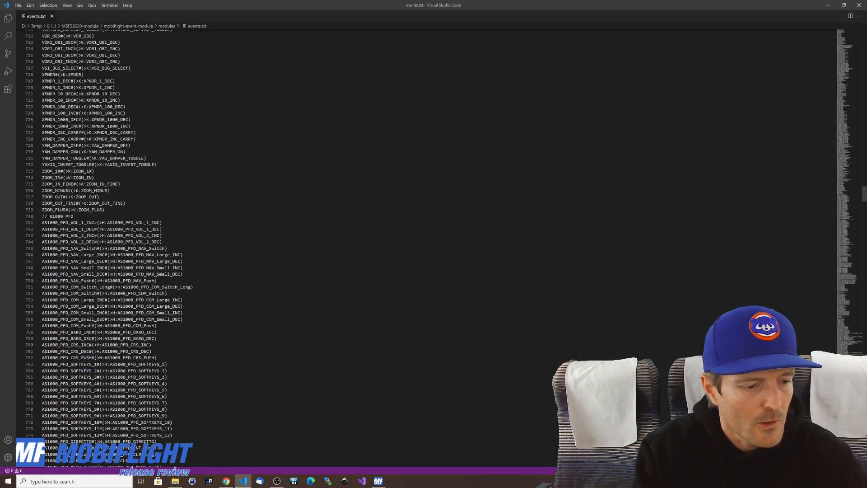
pyautogui.scroll(-20, 226, 248)
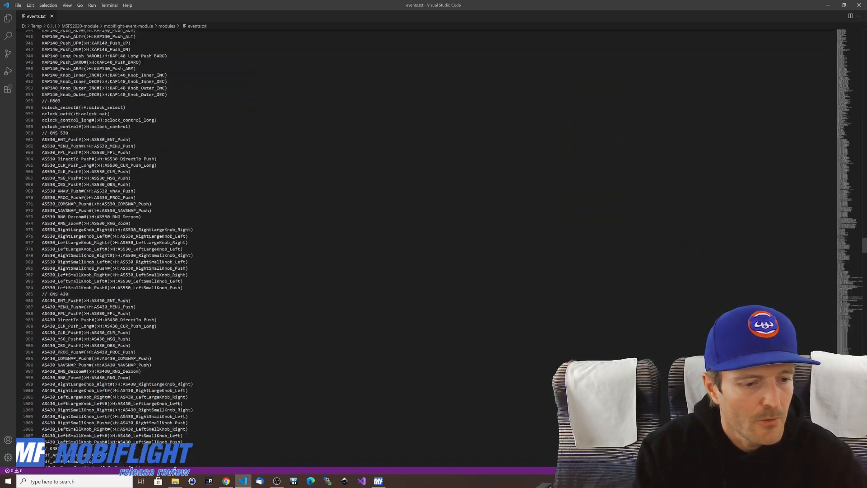
pyautogui.scroll(-20, 226, 249)
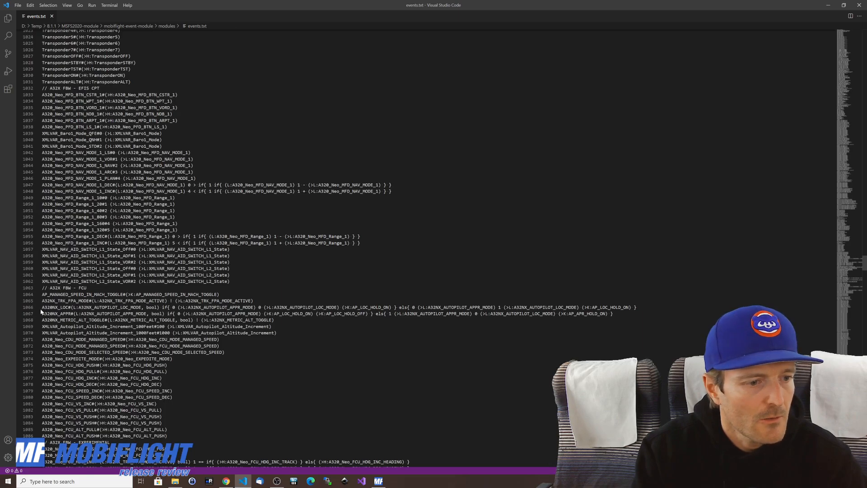
# Examine the A320NX_LOC entry in the A32X FBW - FCU section, including its event name, LOC mode variable and full conditional code
pyautogui.moveTo(42, 307); pyautogui.dragTo(611, 313)
pyautogui.doubleClick(56, 306)
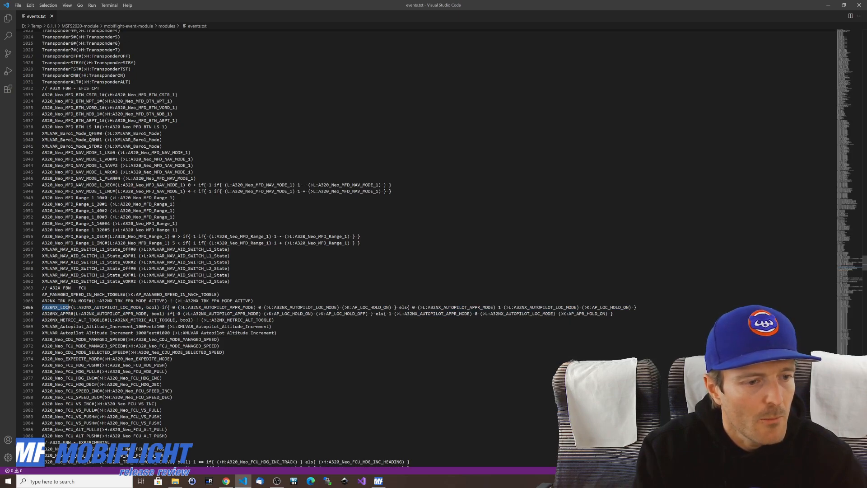
pyautogui.moveTo(71, 307); pyautogui.dragTo(636, 307)
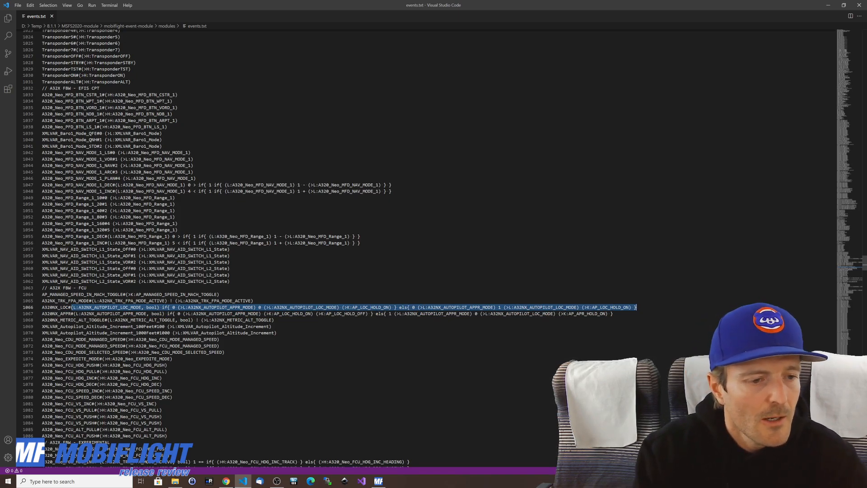
pyautogui.moveTo(73, 307); pyautogui.dragTo(157, 307)
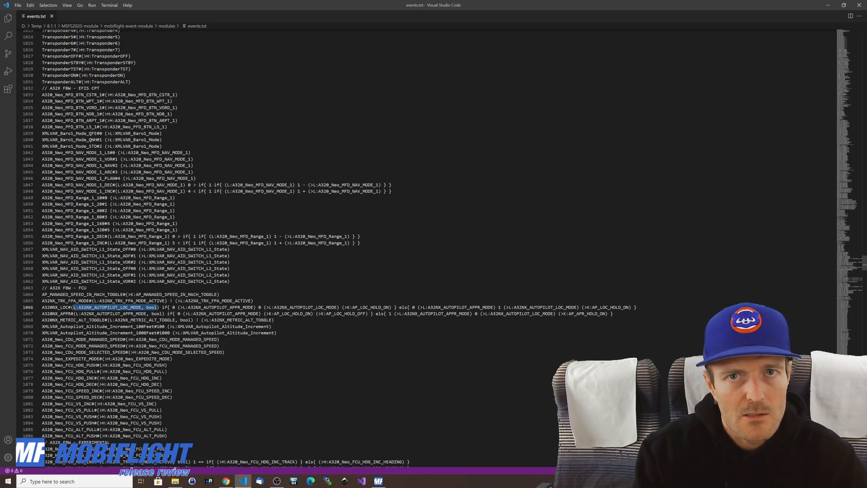
pyautogui.click(71, 307)
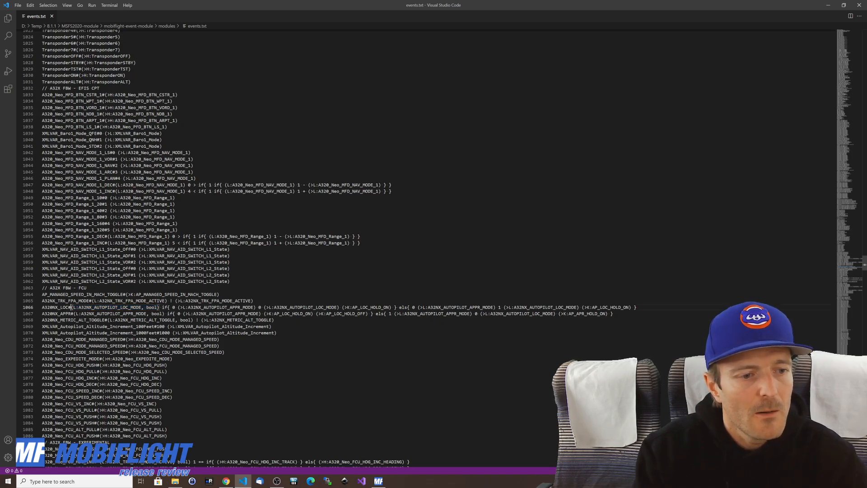
pyautogui.moveTo(71, 307); pyautogui.dragTo(78, 307)
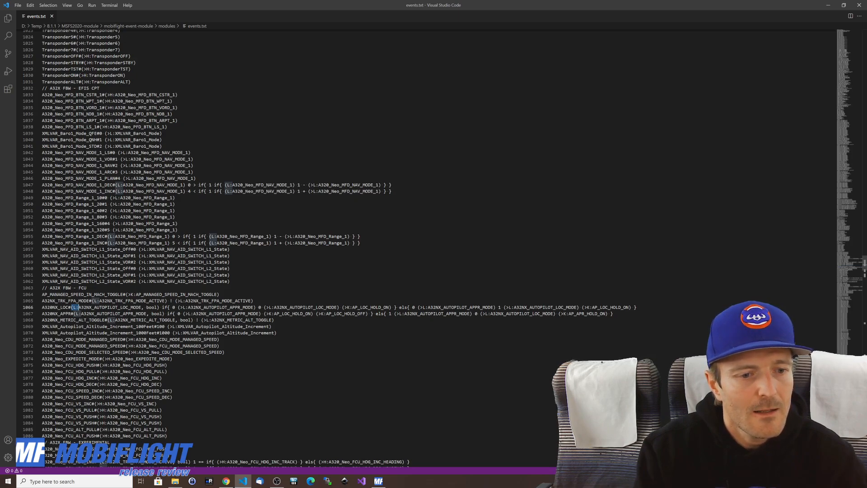
pyautogui.moveTo(71, 307); pyautogui.dragTo(636, 307)
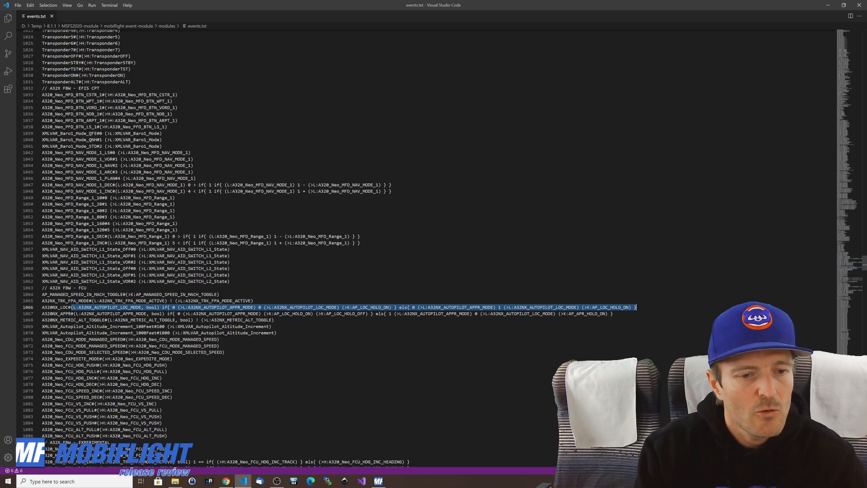
pyautogui.scroll(-8, 316, 235)
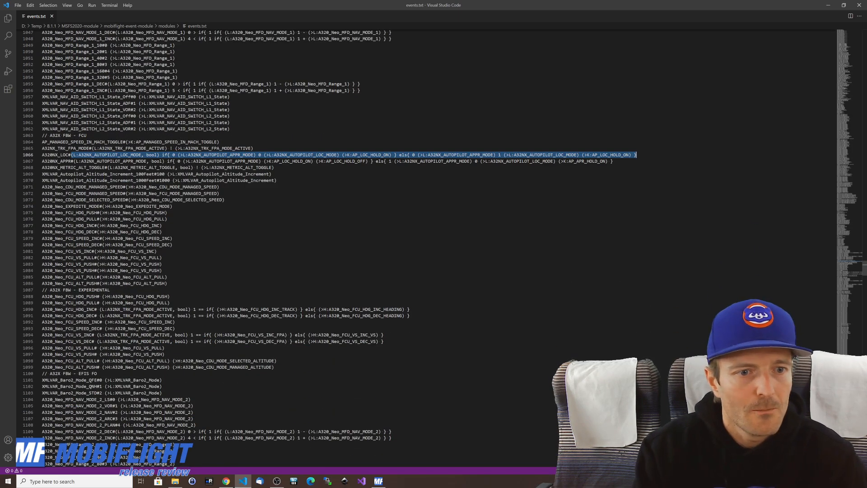
# Switch from events.txt to the browser showing the Release 8.1 notes on the MobiFlight download page
pyautogui.hotkey('alt', 'Tab')
pyautogui.hotkey('alt', 'Tab')
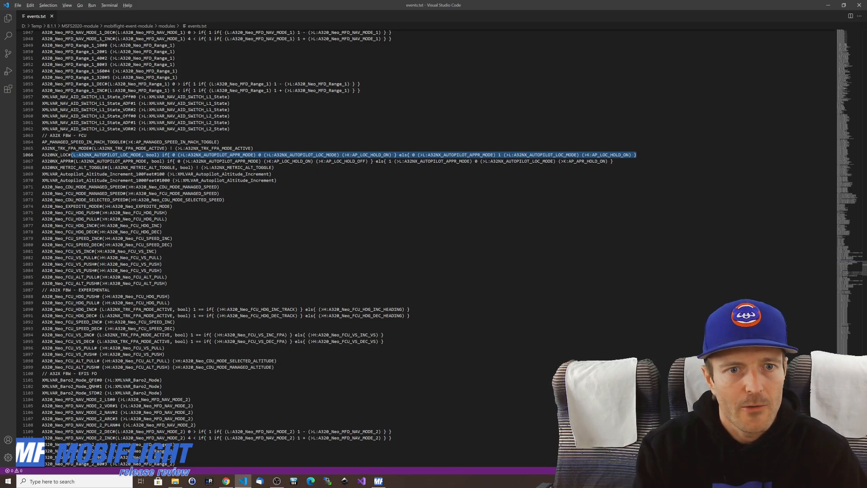
pyautogui.hotkey('alt', 'Tab')
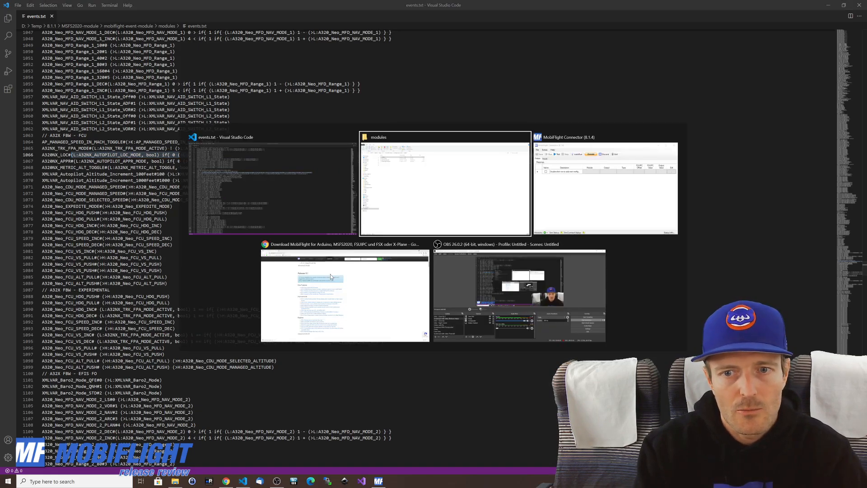
pyautogui.hotkey('alt', 'Tab')
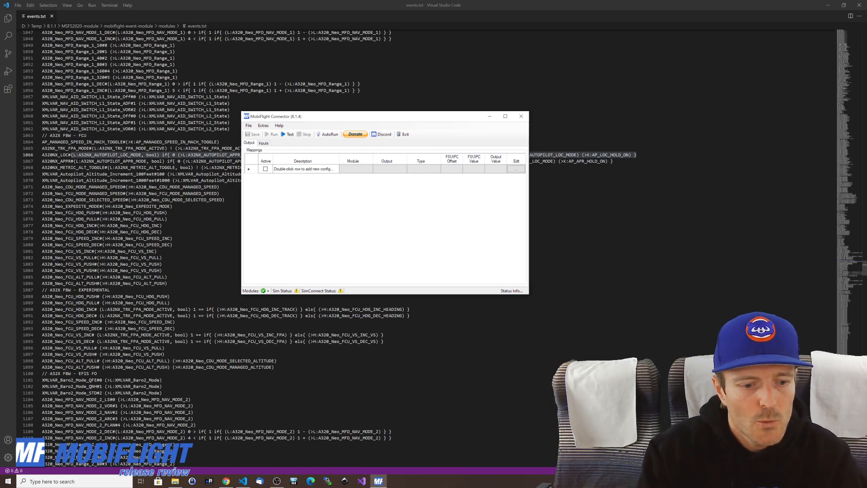
pyautogui.hotkey('alt', 'Tab')
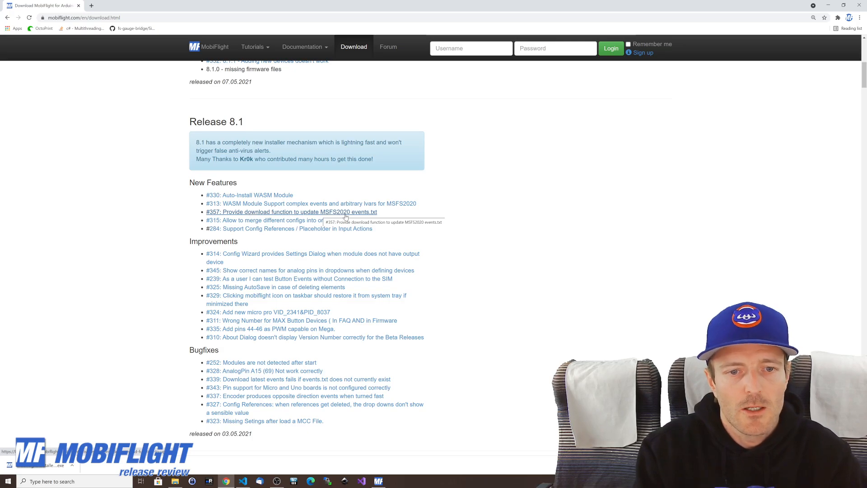
# Return to MobiFlight Connector, download the latest MSFS2020 events, and close the resulting message
pyautogui.click(378, 481)
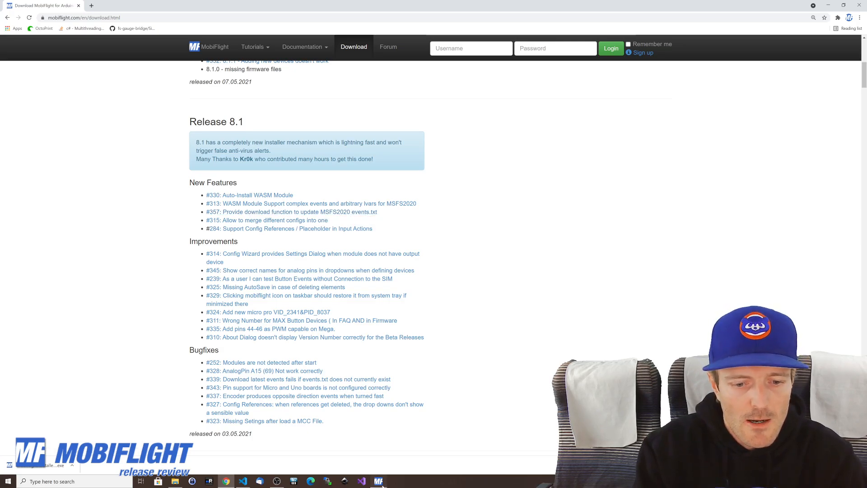
pyautogui.click(274, 127)
pyautogui.click(264, 125)
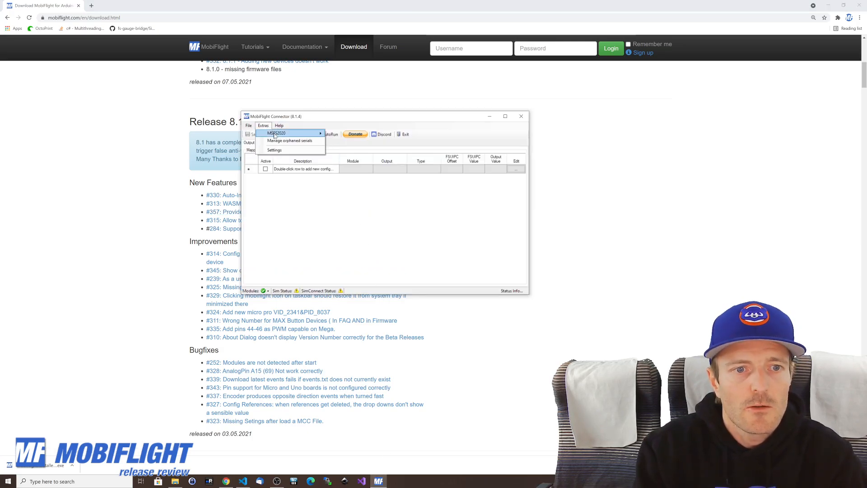
pyautogui.moveTo(293, 133)
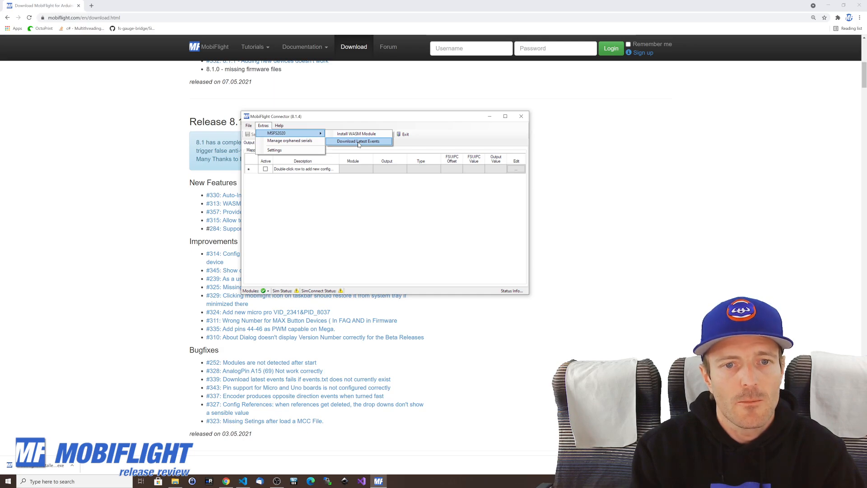
pyautogui.click(359, 142)
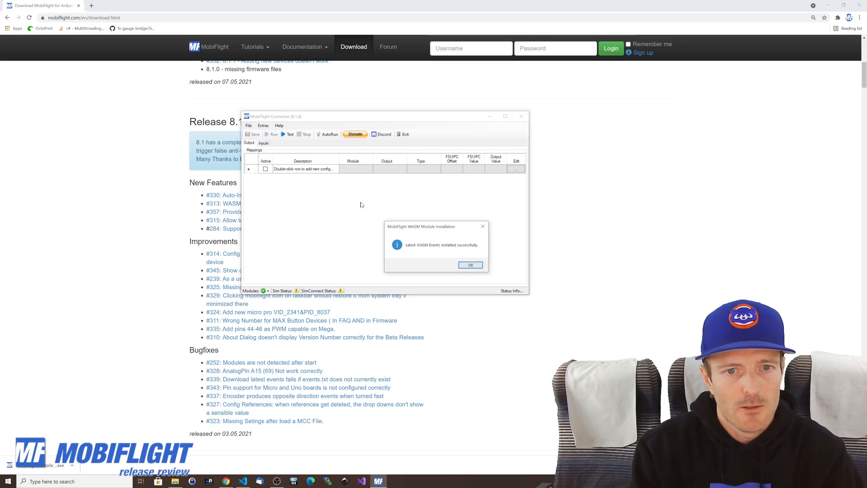
pyautogui.click(469, 265)
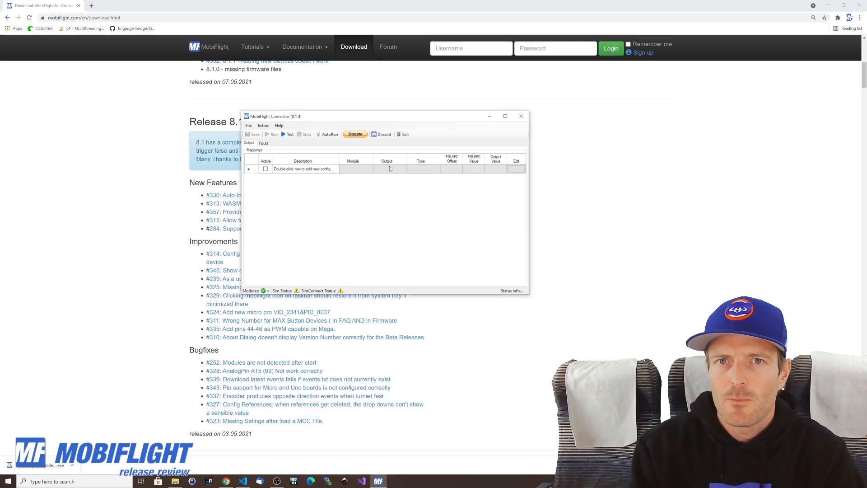
# Move the Connector window aside to uncover the Release 8.1 feature list, and bring it back over the page
pyautogui.moveTo(389, 118); pyautogui.dragTo(492, 84)
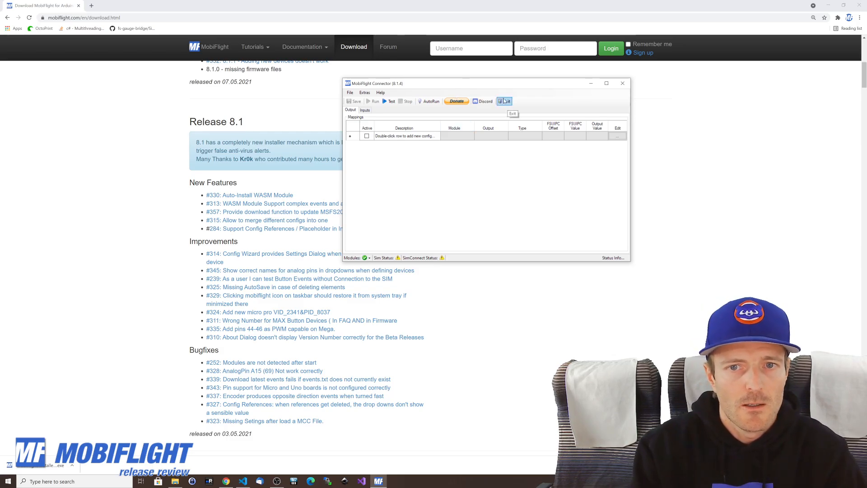
pyautogui.moveTo(465, 83); pyautogui.dragTo(574, 230)
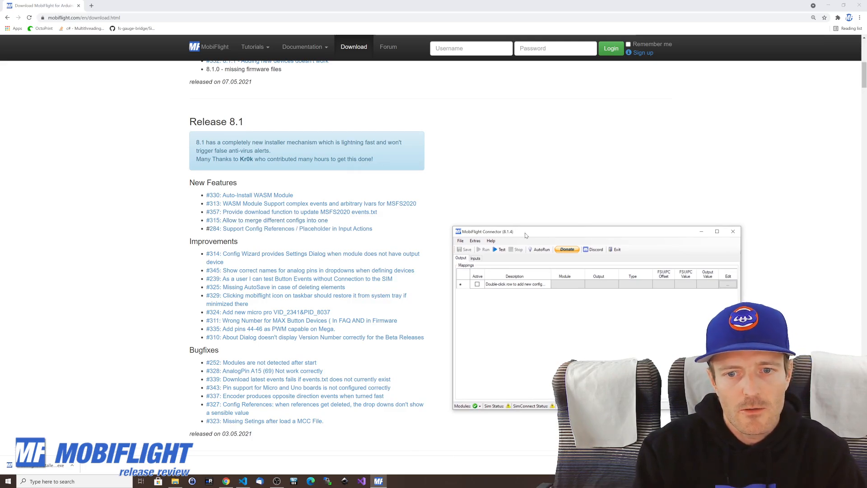
pyautogui.moveTo(570, 231); pyautogui.dragTo(333, 85)
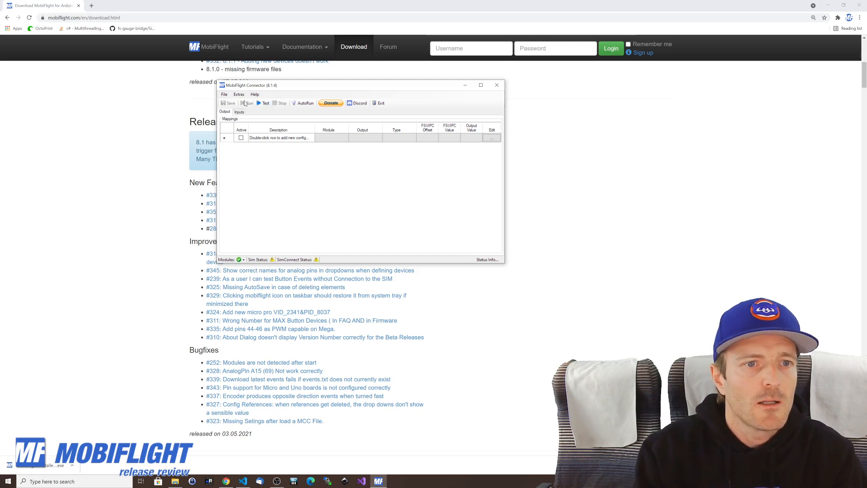
# Open the configuration file msfs2020-GNS530.mcc from the Documents folder in MobiFlight Connector
pyautogui.click(224, 94)
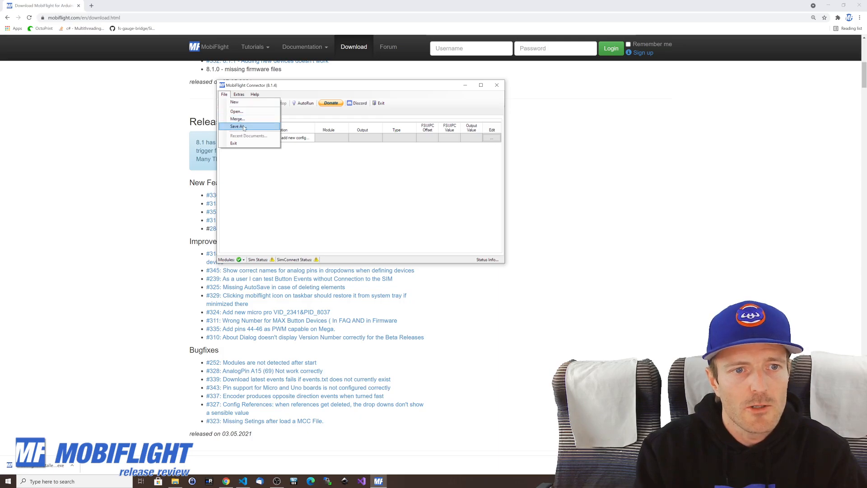
pyautogui.click(280, 198)
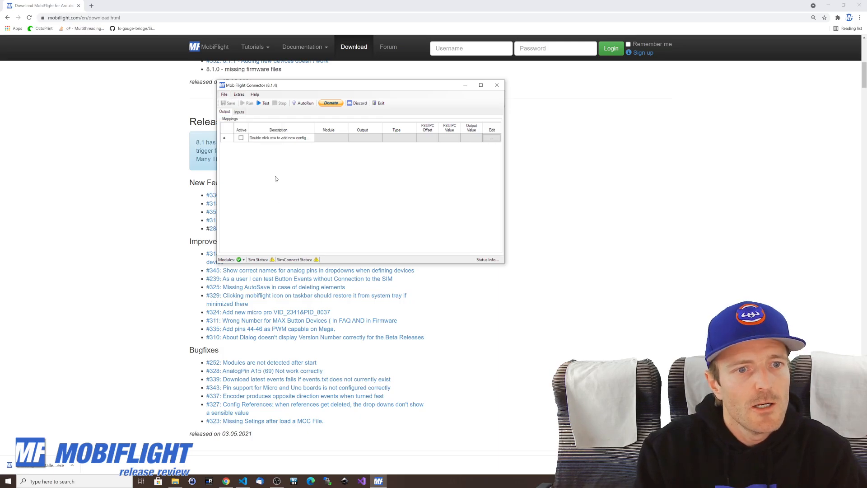
pyautogui.click(224, 94)
pyautogui.click(236, 112)
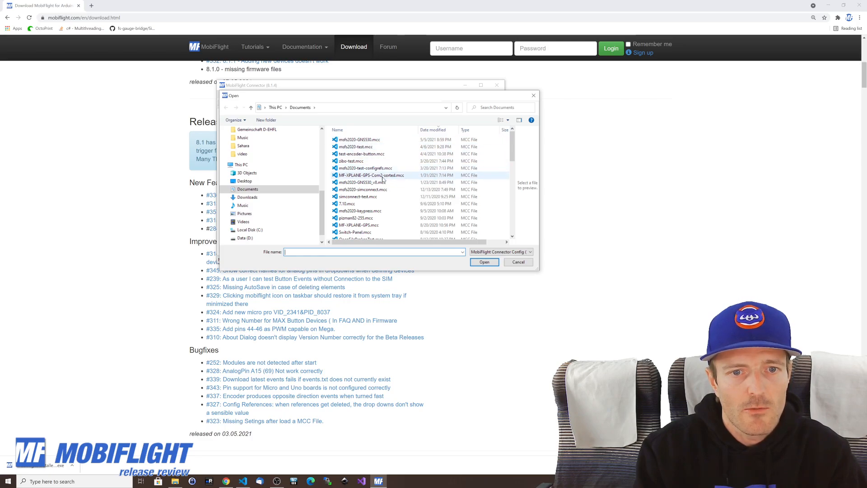
pyautogui.scroll(-1, 382, 174)
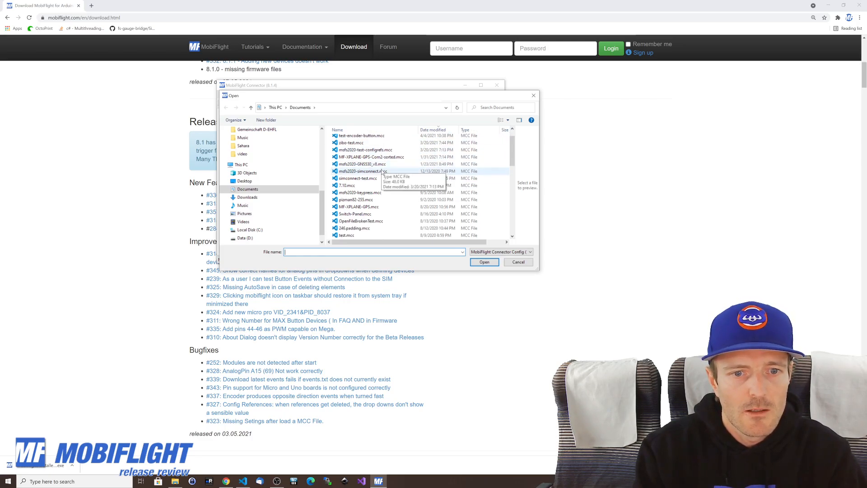
pyautogui.scroll(1, 368, 170)
pyautogui.click(361, 140)
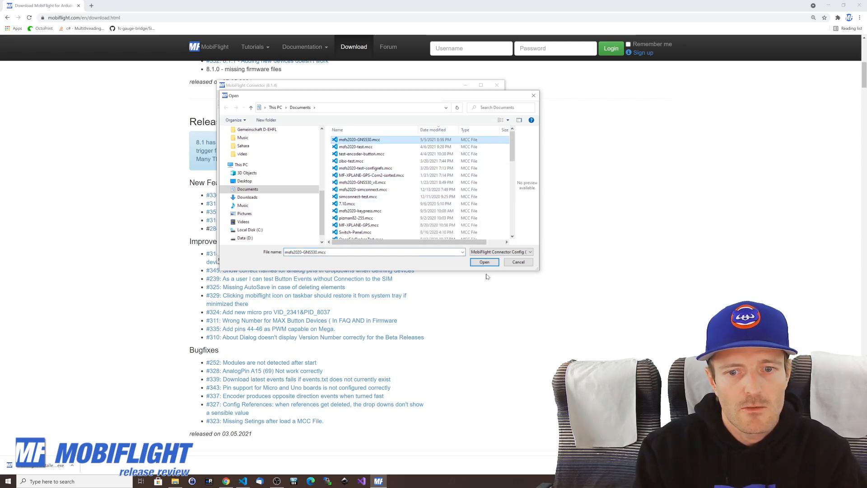
pyautogui.click(485, 262)
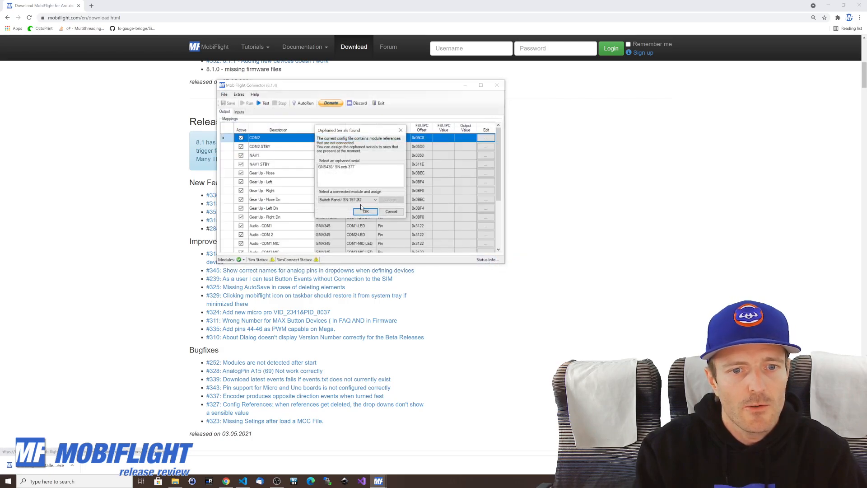
# Merge test-encoder-button.mcc from Documents into the loaded configuration, accepting the orphaned serials, and review the input configs
pyautogui.click(366, 212)
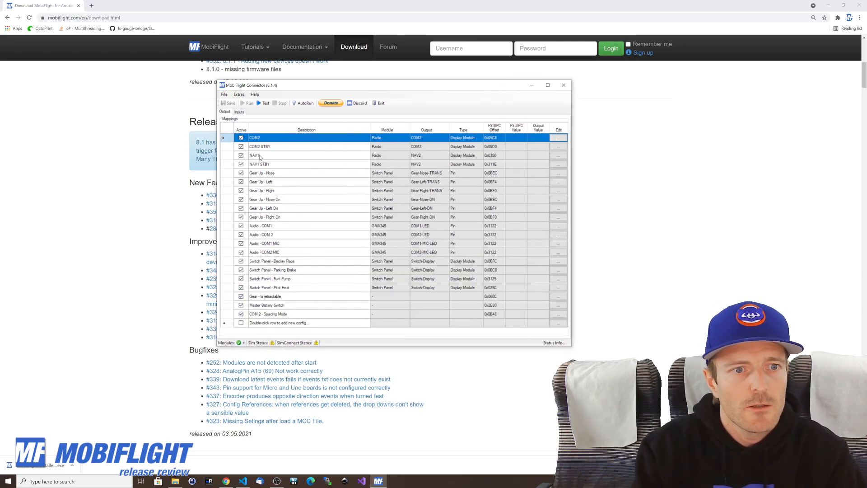
pyautogui.click(224, 94)
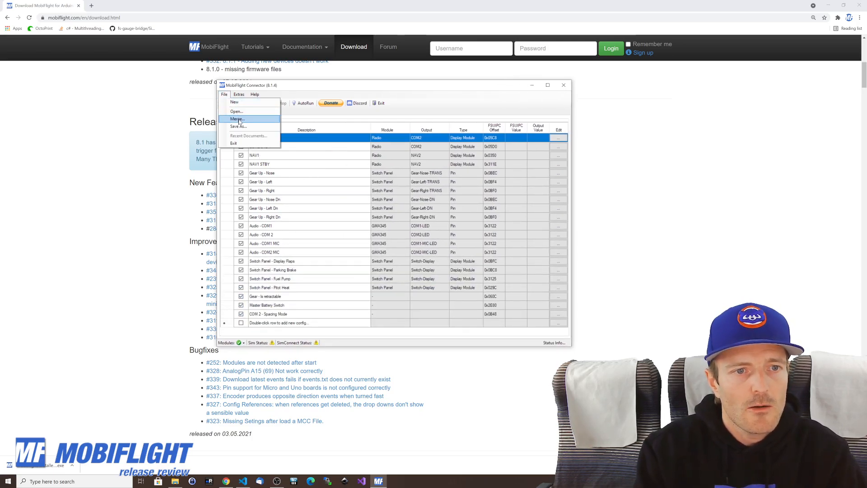
pyautogui.click(240, 110)
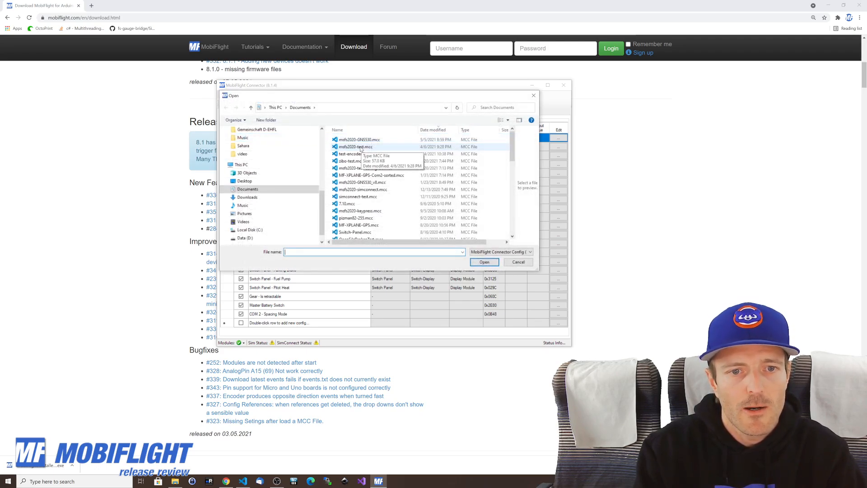
pyautogui.click(365, 154)
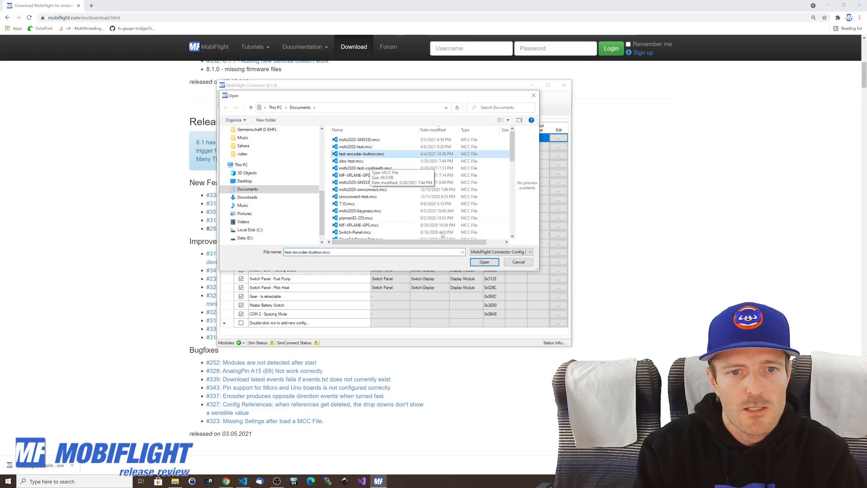
pyautogui.click(482, 262)
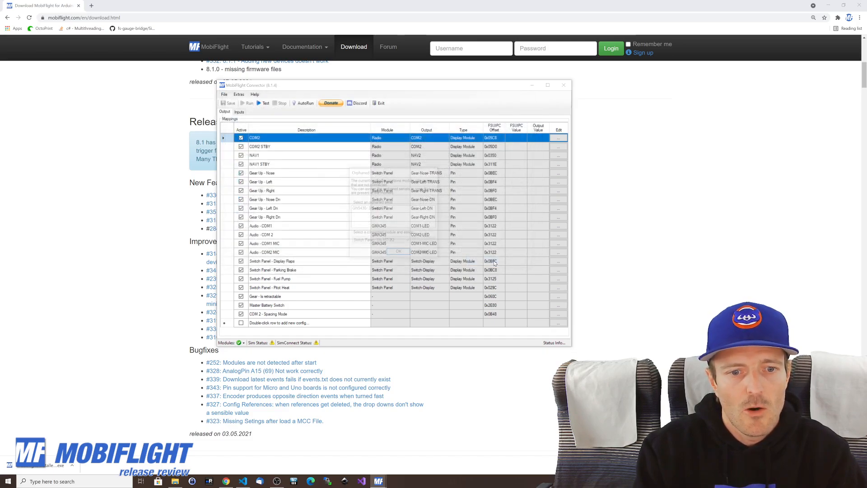
pyautogui.click(399, 254)
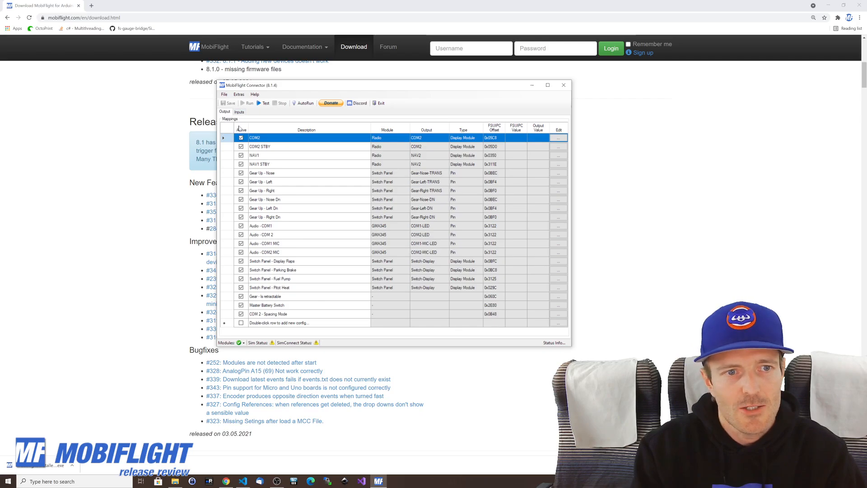
pyautogui.click(239, 111)
pyautogui.scroll(-5, 303, 182)
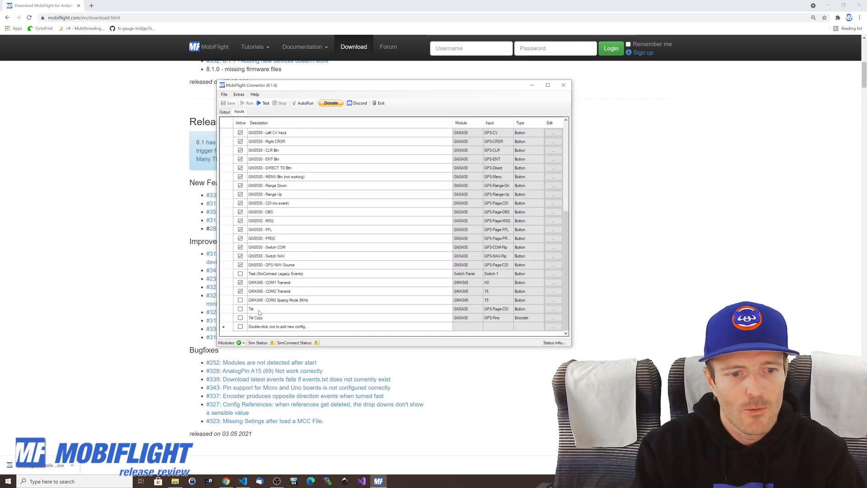
pyautogui.scroll(6, 269, 293)
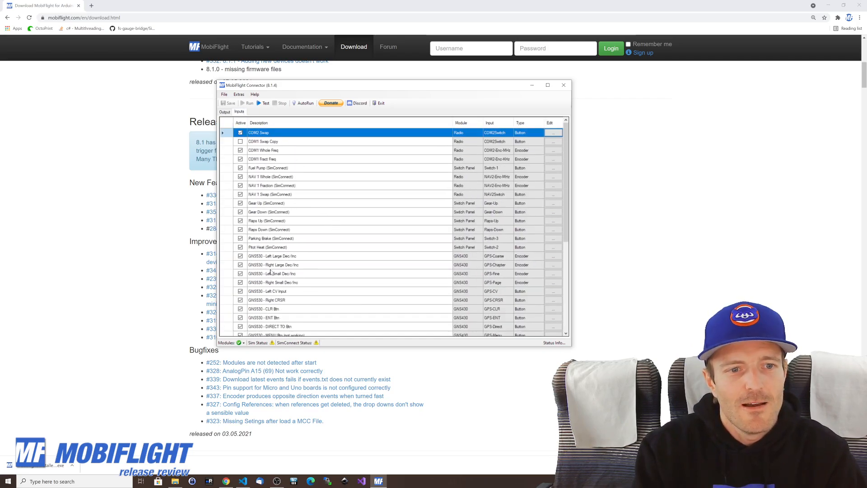
# Merge Switch-Panel.mcc from Documents into the configuration, accept the orphaned serials, and review the output configs
pyautogui.click(224, 111)
pyautogui.click(224, 94)
pyautogui.click(247, 118)
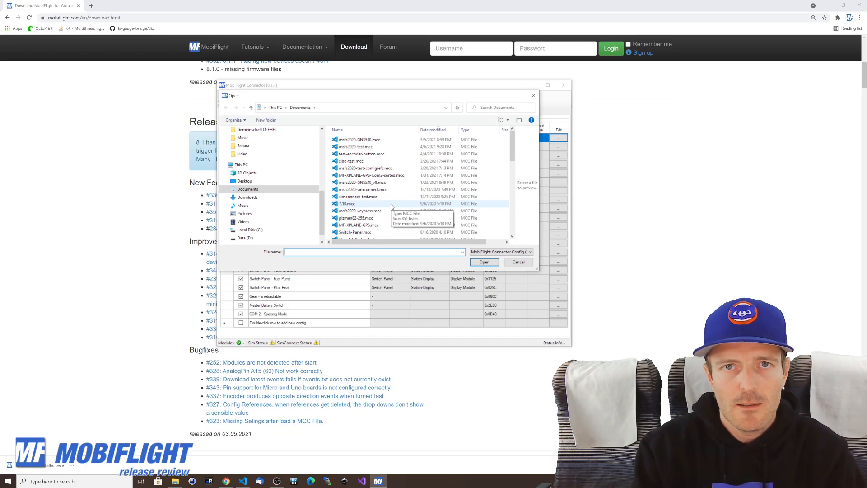
pyautogui.scroll(-2, 391, 206)
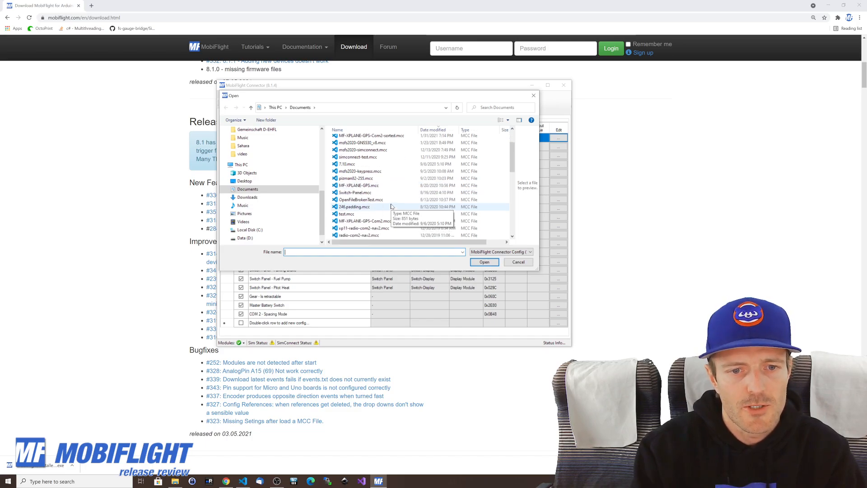
pyautogui.click(363, 192)
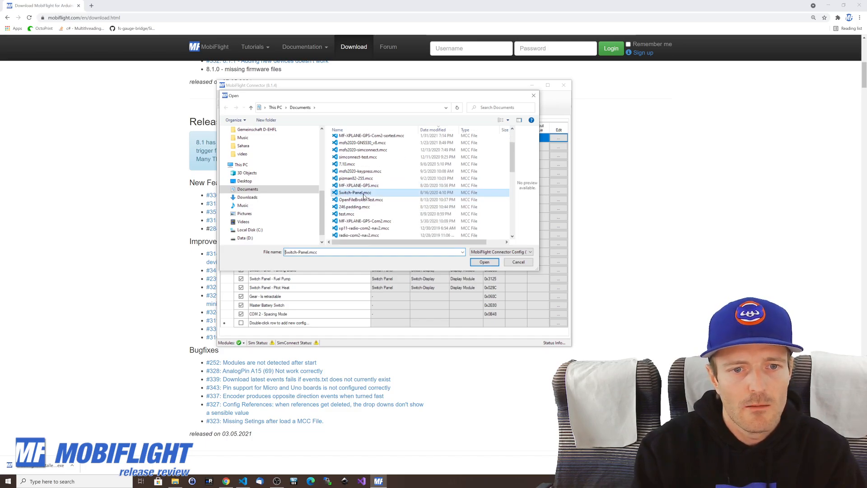
pyautogui.click(484, 263)
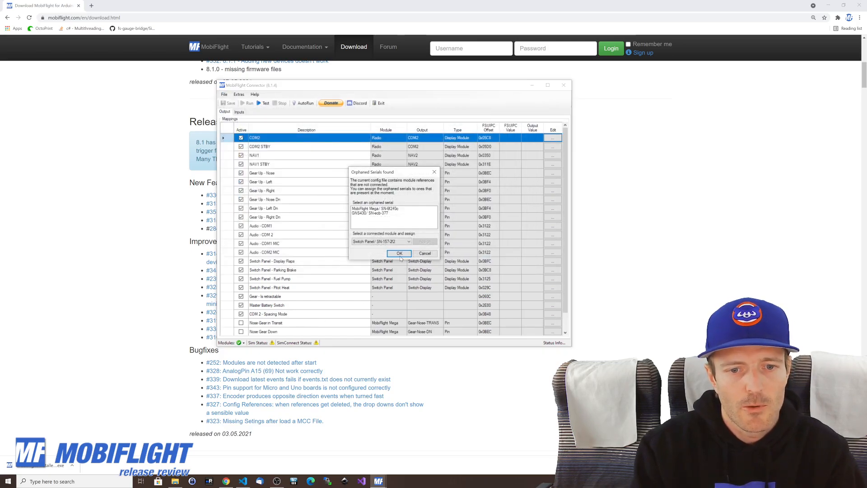
pyautogui.click(399, 254)
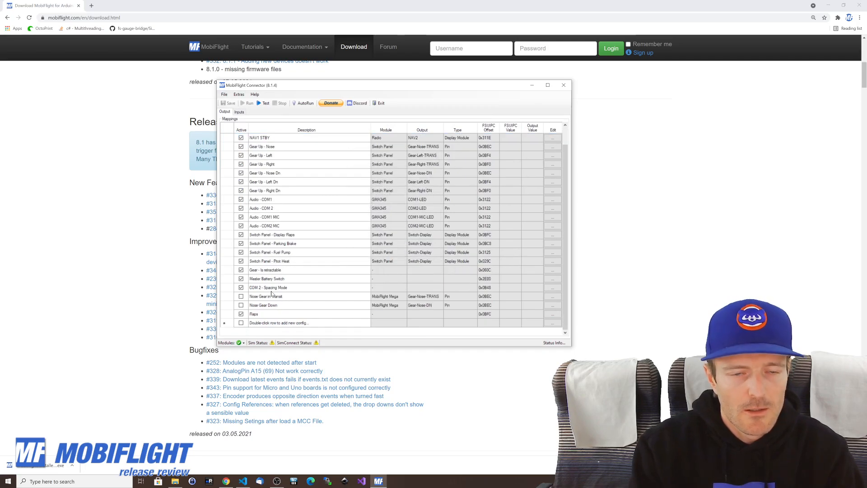
pyautogui.scroll(1, 280, 302)
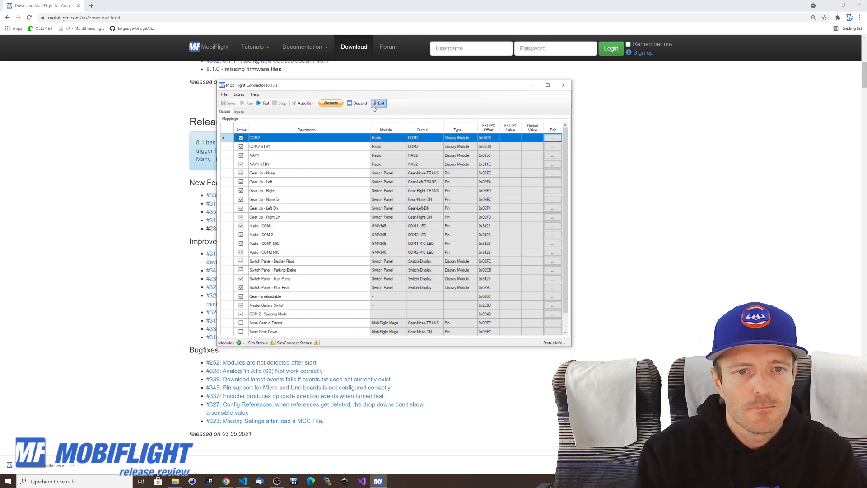
# Create a new empty configuration, discarding unsaved changes, and switch to the browser showing the Release 8.1 feature list
pyautogui.click(223, 94)
pyautogui.click(237, 105)
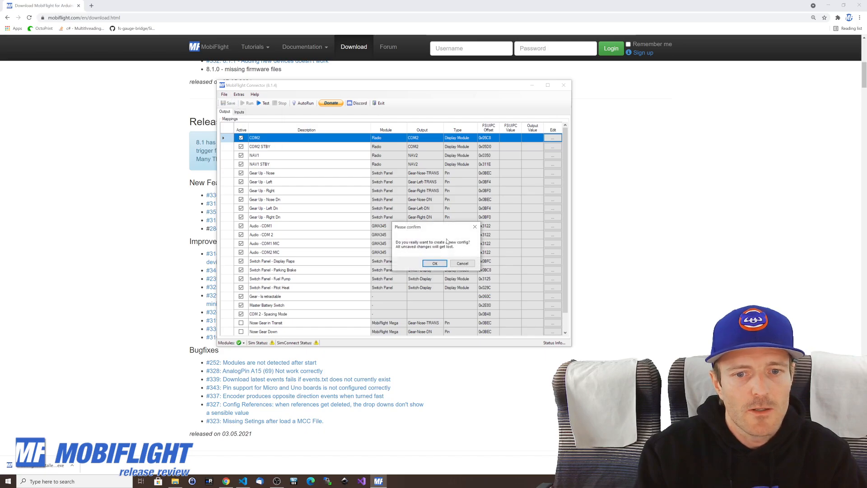
pyautogui.click(435, 265)
pyautogui.click(107, 212)
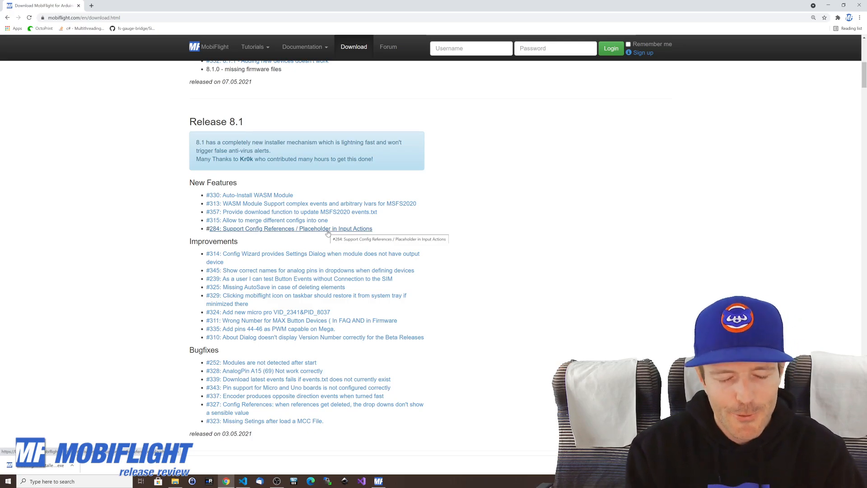
# Return to MobiFlight Connector and add an output config with the description dasdasdasd
pyautogui.hotkey('alt', 'Tab')
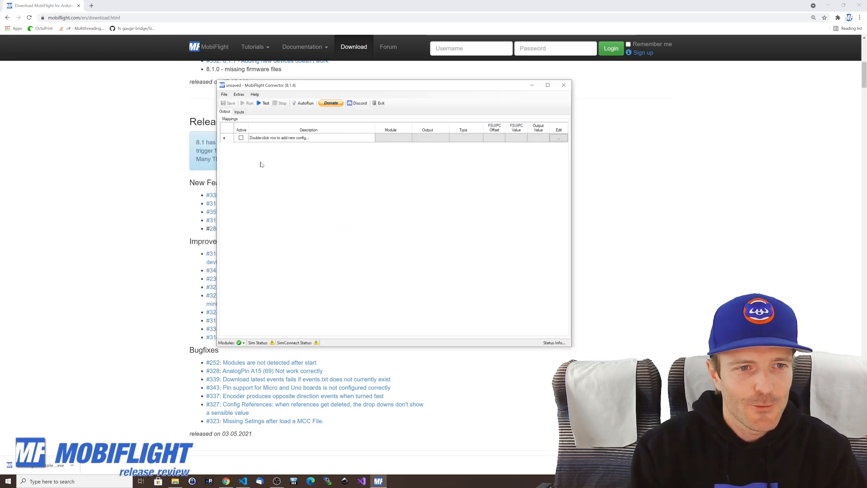
pyautogui.doubleClick(258, 137)
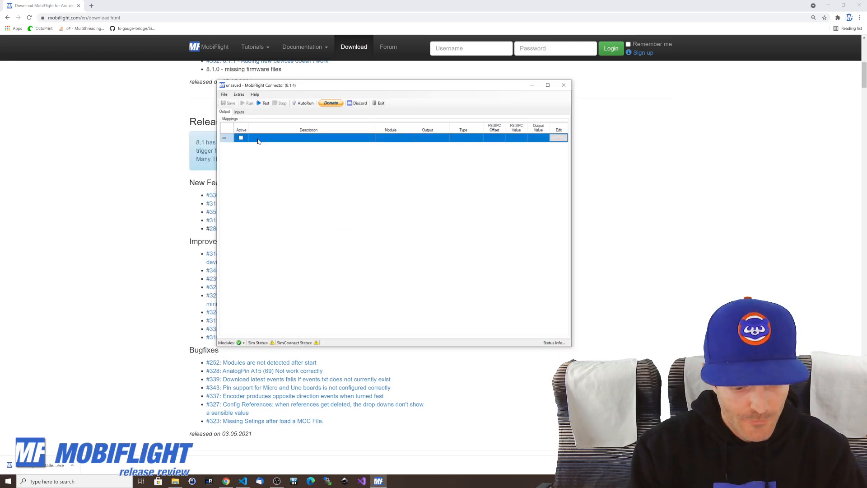
pyautogui.write('dasdasdad')
pyautogui.click(335, 149)
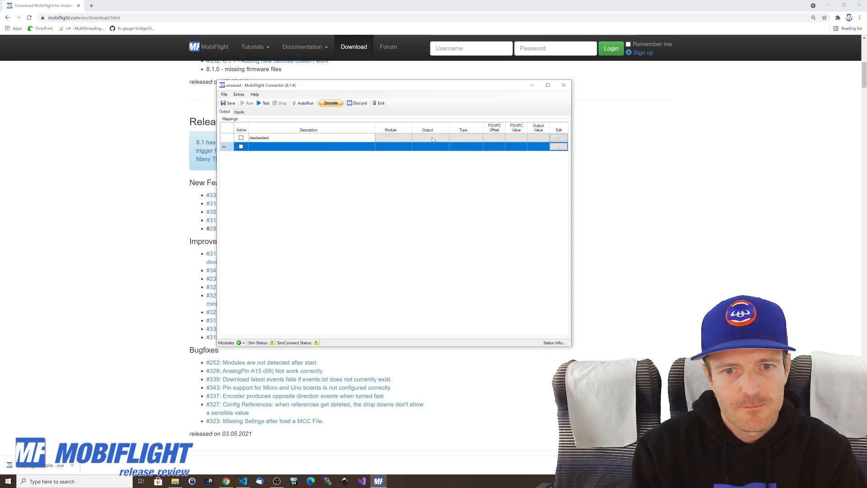
# Apply the "Autopilot - AP Heading Hold" preset to the first output config and save its settings
pyautogui.click(558, 138)
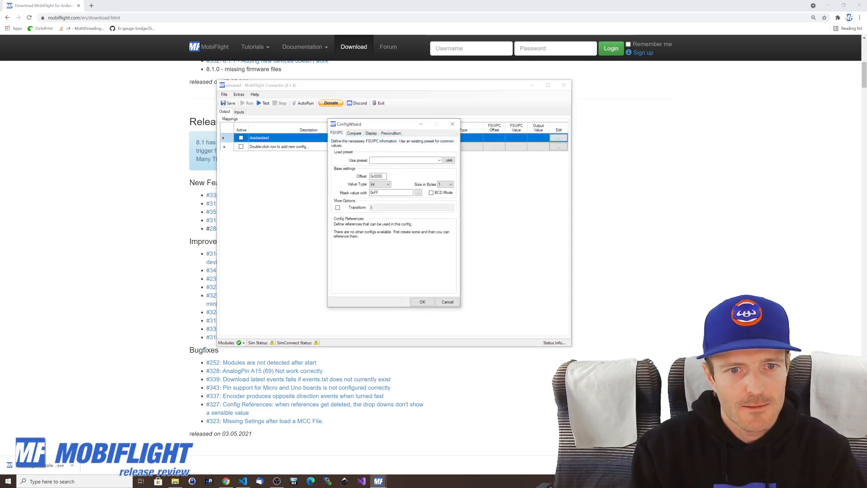
pyautogui.click(438, 161)
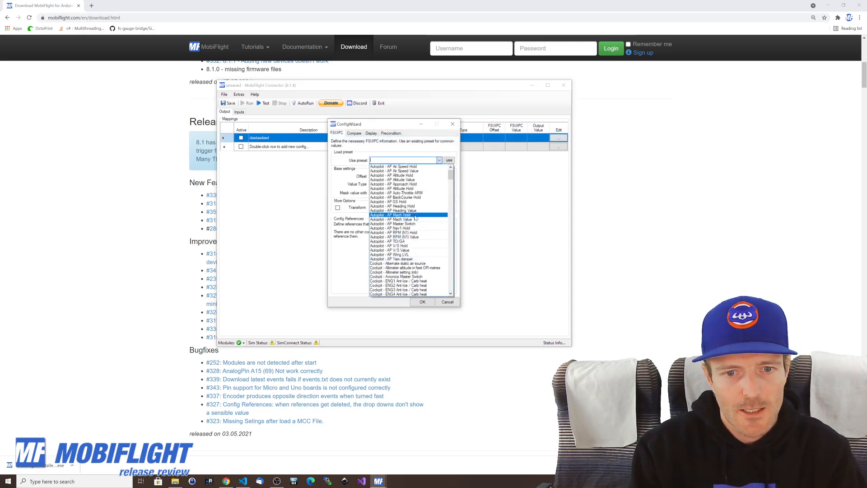
pyautogui.click(392, 206)
pyautogui.click(449, 160)
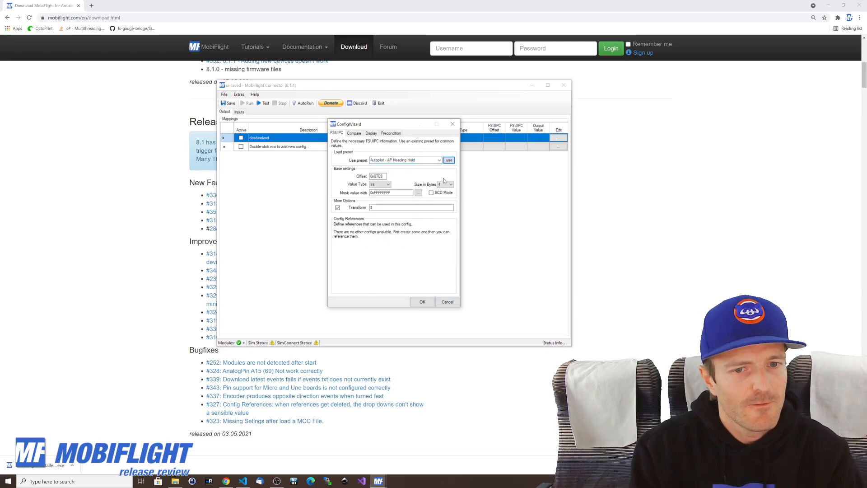
pyautogui.click(422, 302)
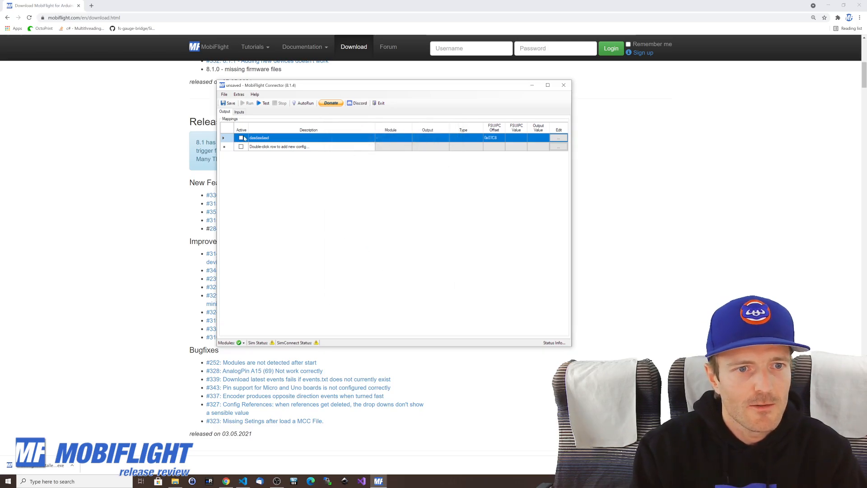
# Add a second output config with the description asdasdasd
pyautogui.click(272, 147)
pyautogui.click(272, 147)
pyautogui.write('asdasdasd')
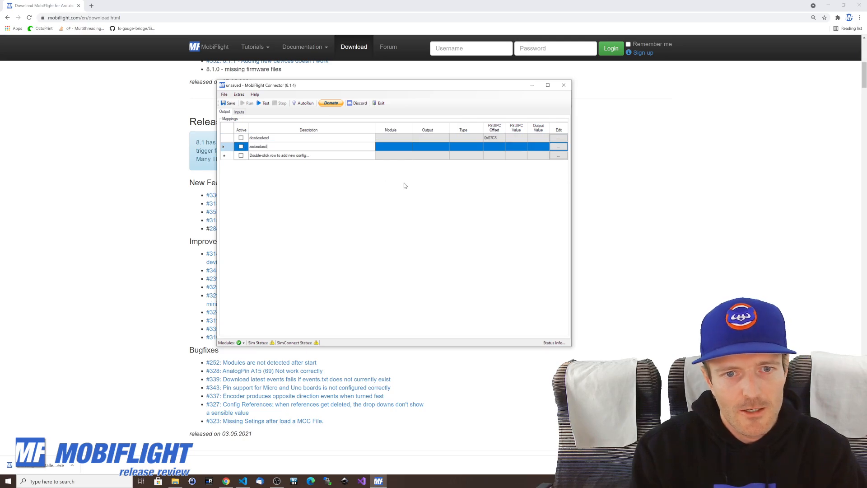
# Try enabling the reference to the first output config in the second output config's settings, and close the wizard
pyautogui.click(558, 146)
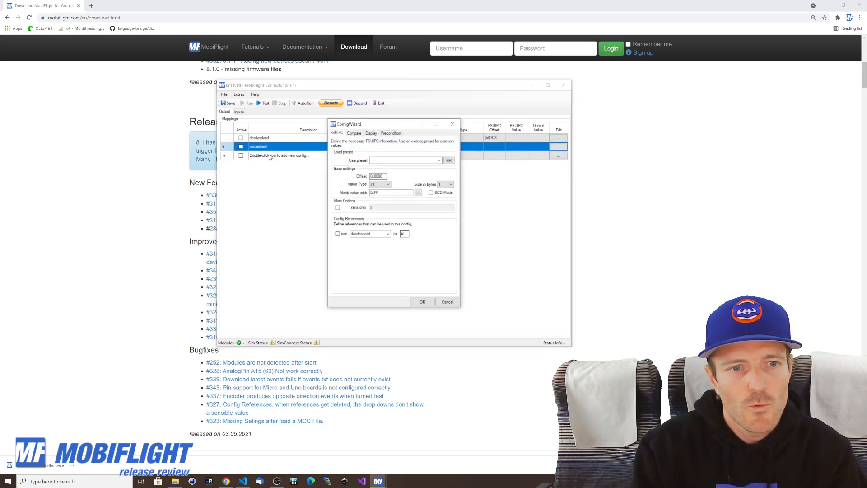
pyautogui.click(337, 234)
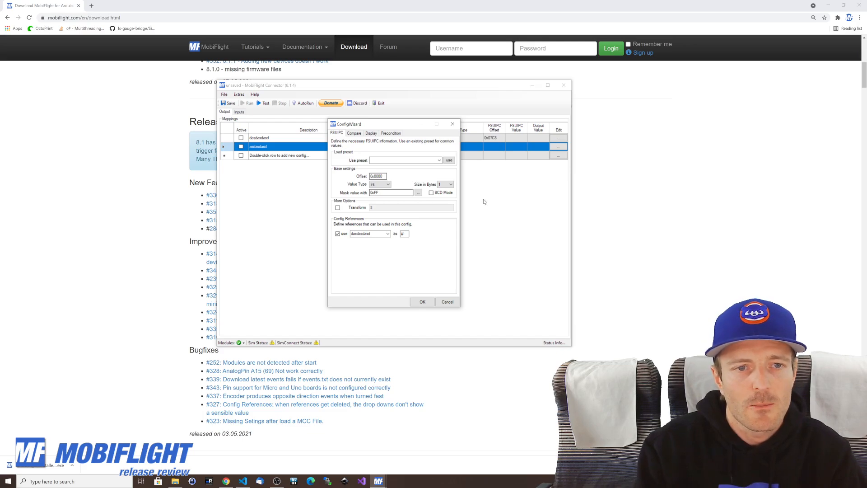
pyautogui.click(452, 123)
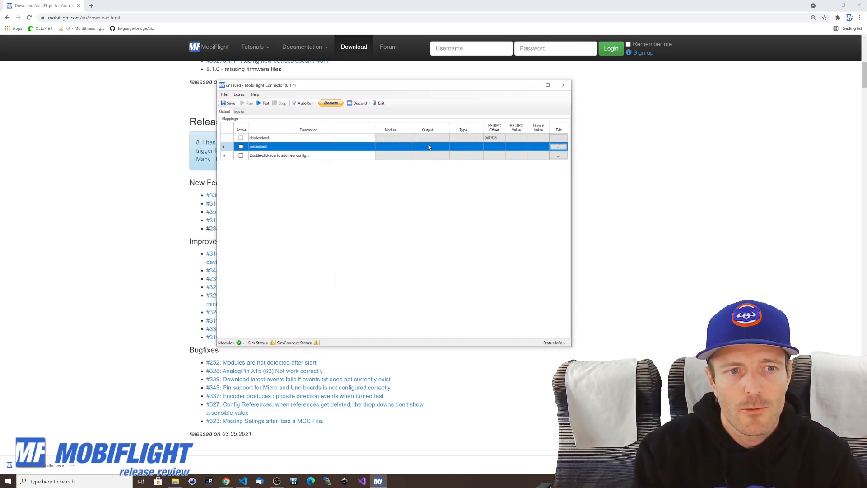
# Add a new input config with the description asdasdasd
pyautogui.click(239, 112)
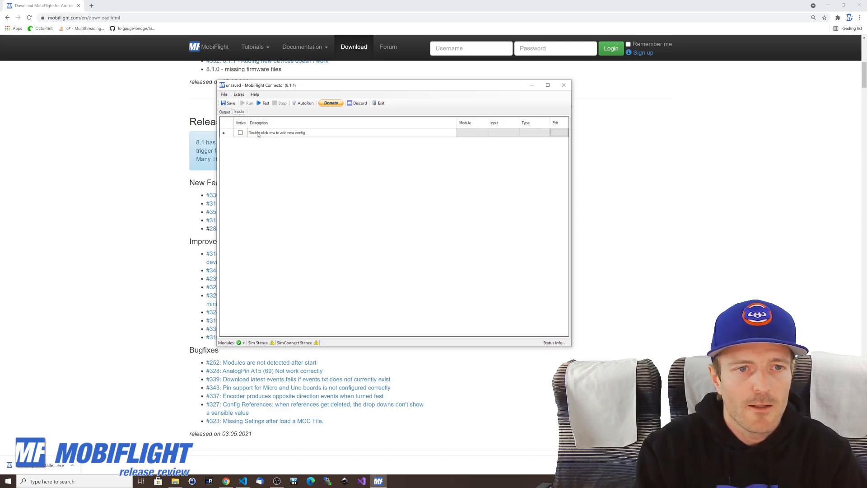
pyautogui.click(258, 133)
pyautogui.click(258, 134)
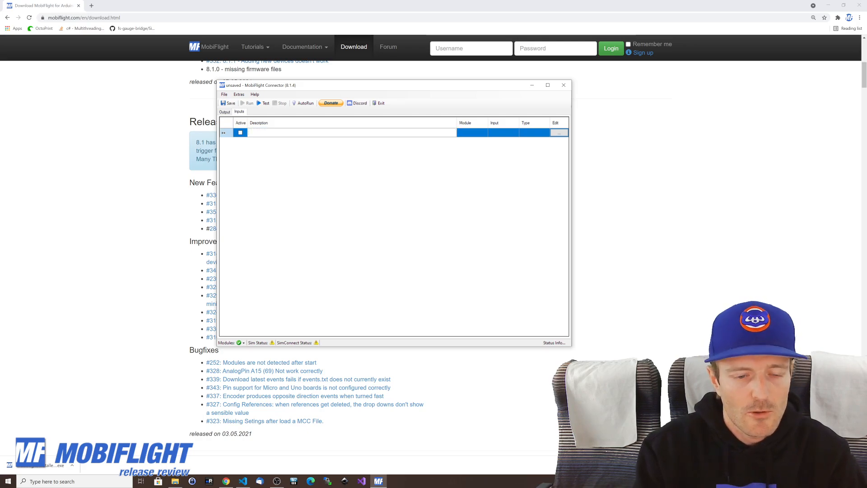
pyautogui.write('asdasdasd')
# Enable both config references in the new input config's settings, covering the dasdasdasd and asdasdasd outputs
pyautogui.click(566, 133)
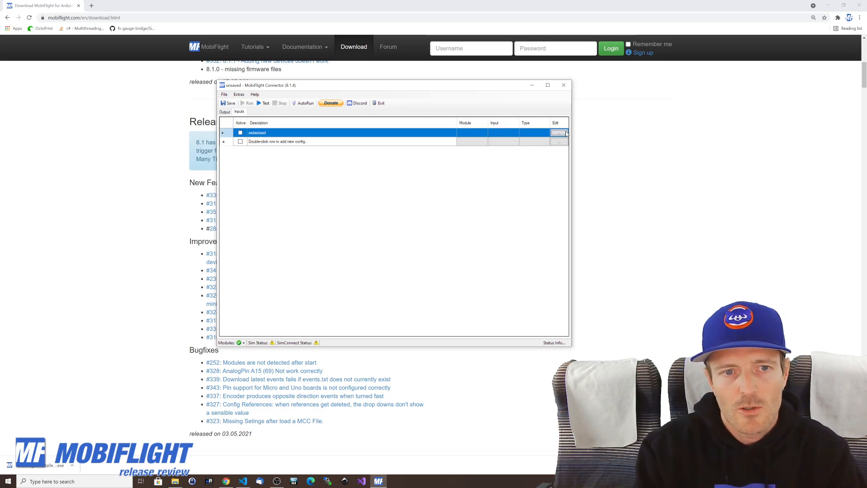
pyautogui.click(373, 149)
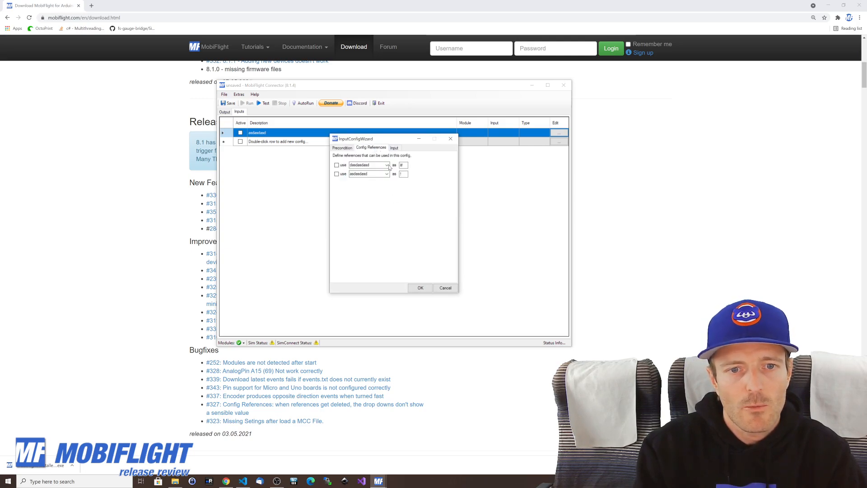
pyautogui.click(336, 174)
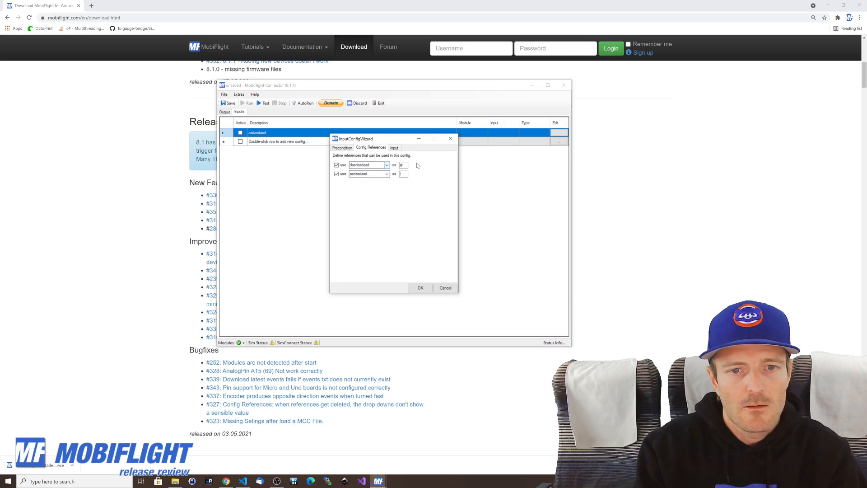
# Define a config item precondition for the input config, checking whether the dasdasdasd output's current value equals #
pyautogui.click(394, 148)
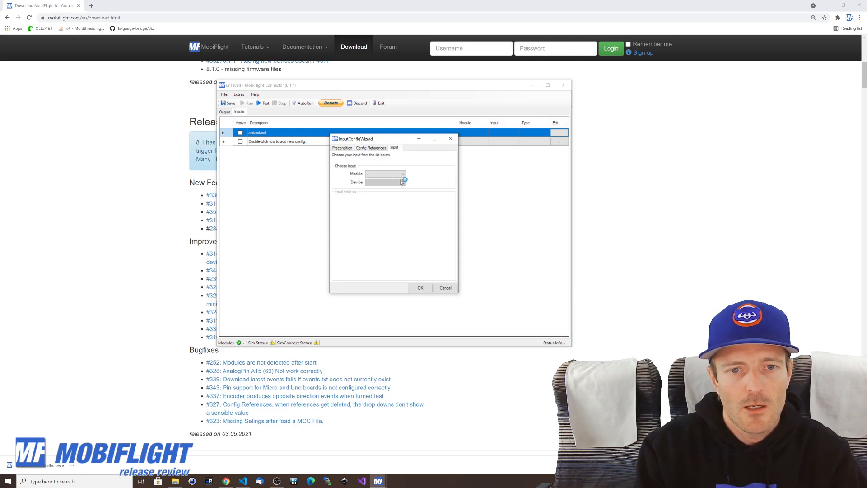
pyautogui.click(342, 149)
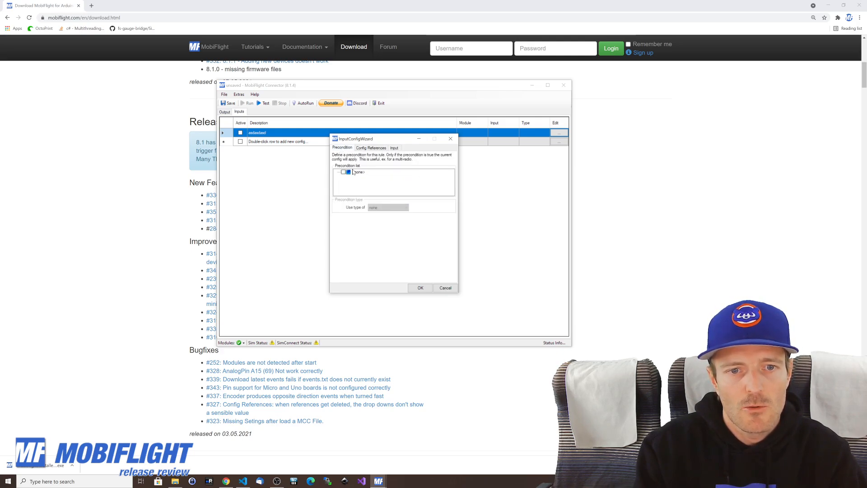
pyautogui.click(354, 173)
pyautogui.click(381, 207)
pyautogui.click(384, 219)
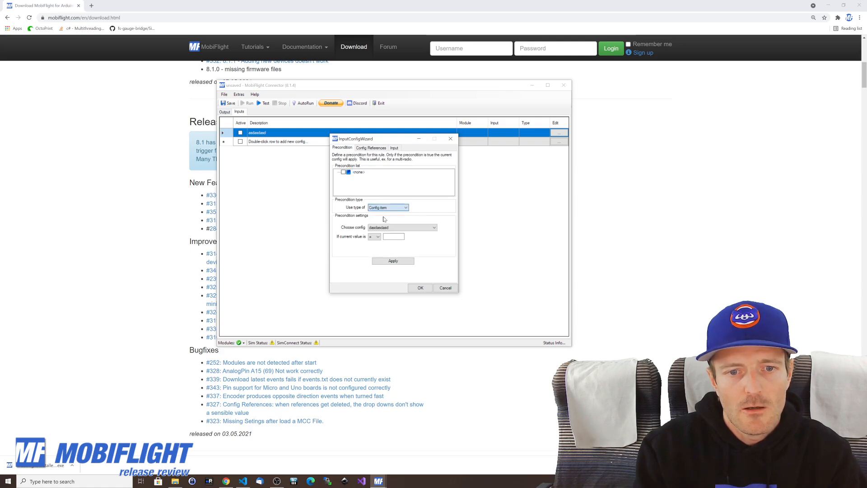
pyautogui.click(393, 237)
pyautogui.write('qwe')
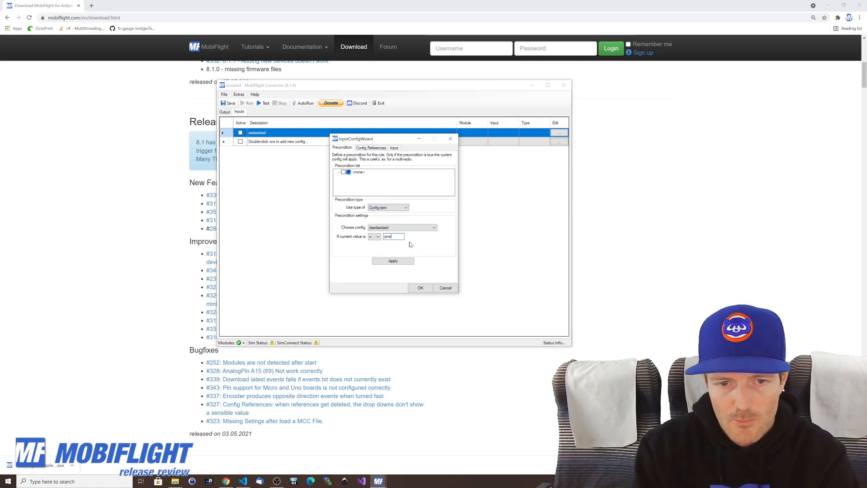
pyautogui.press('BackSpace')
pyautogui.press('BackSpace')
pyautogui.press('BackSpace')
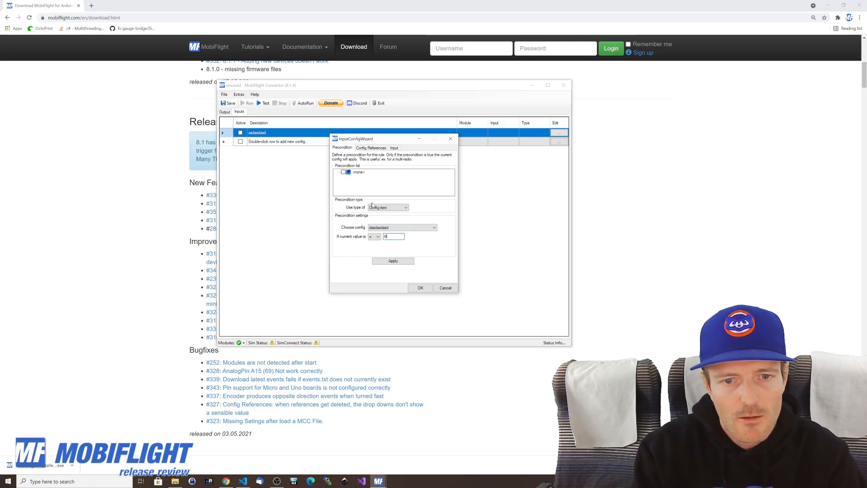
# Assign the Switch Panel module's Gear-Up device to the input config and set its on-press action type to FSUIPC Offset
pyautogui.click(395, 148)
pyautogui.click(393, 182)
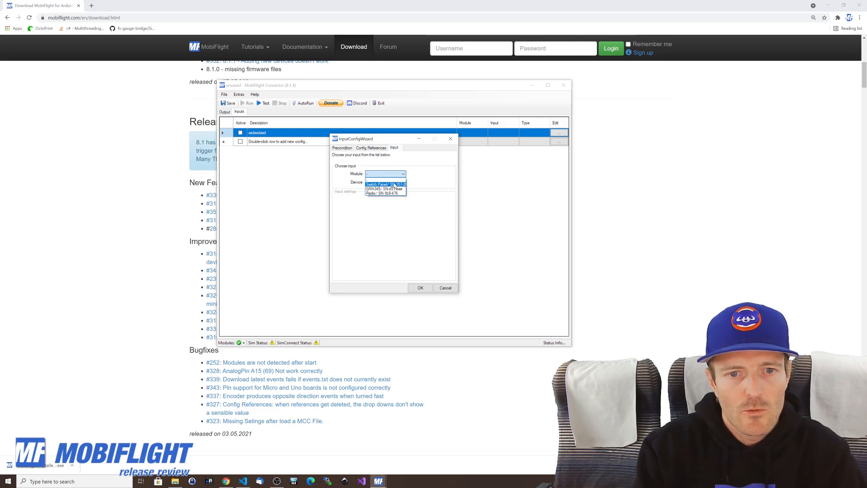
pyautogui.click(394, 185)
pyautogui.click(394, 185)
pyautogui.click(384, 188)
pyautogui.click(400, 208)
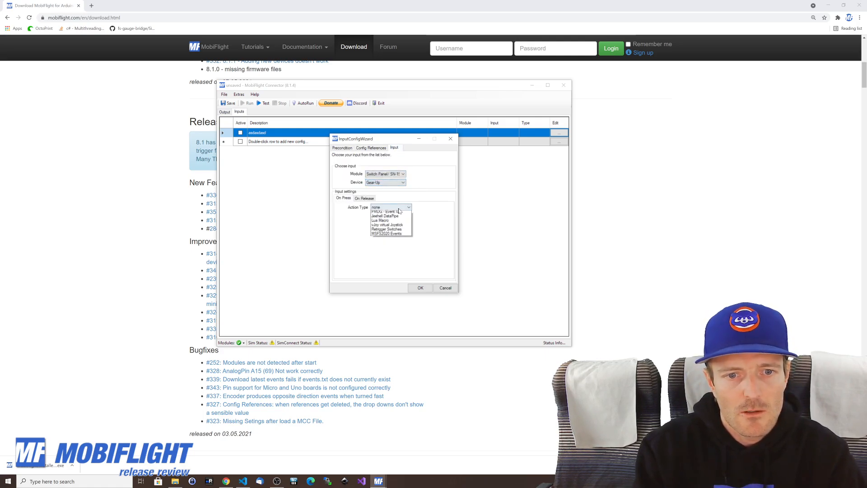
pyautogui.click(392, 218)
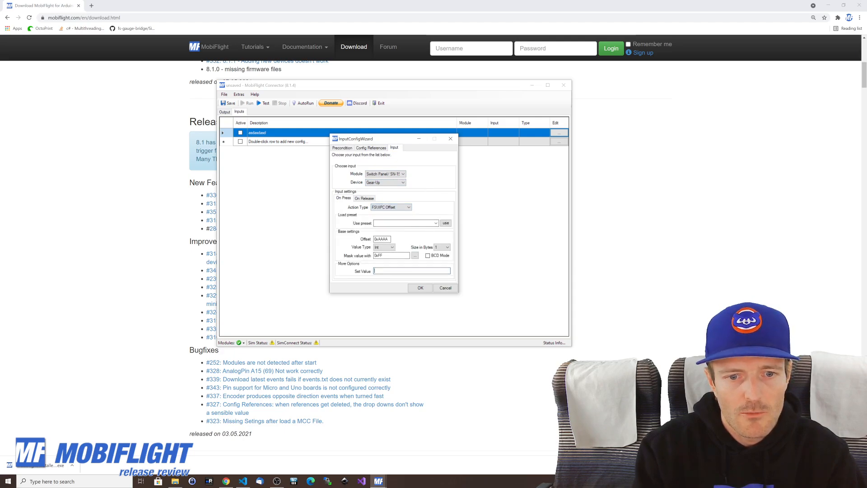
# Set the FSUIPC Offset action's value to 8 and confirm the input config settings
pyautogui.click(423, 287)
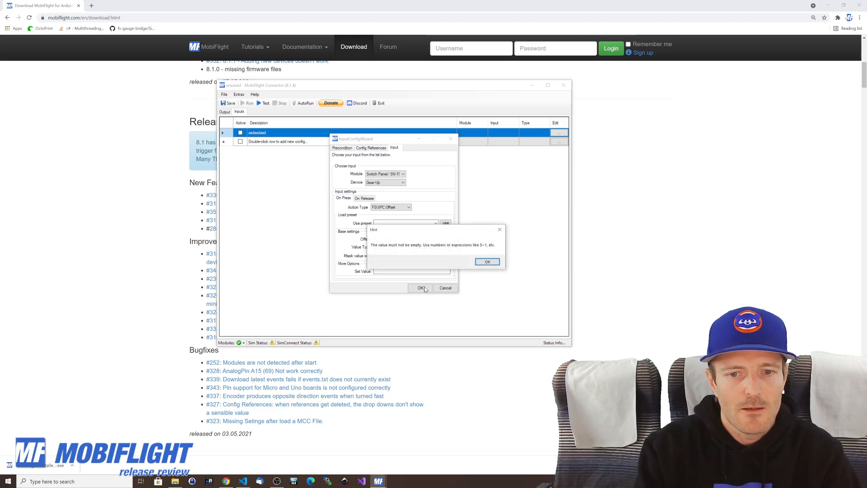
pyautogui.click(487, 263)
pyautogui.click(419, 287)
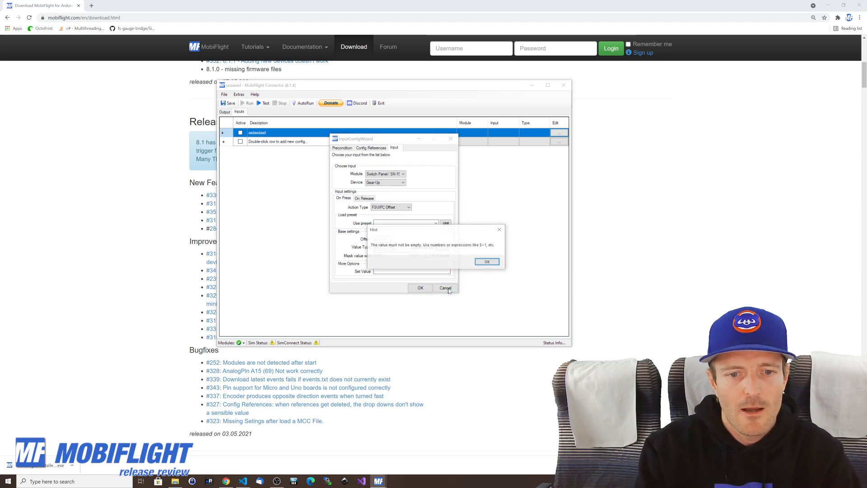
pyautogui.click(487, 263)
pyautogui.write('8')
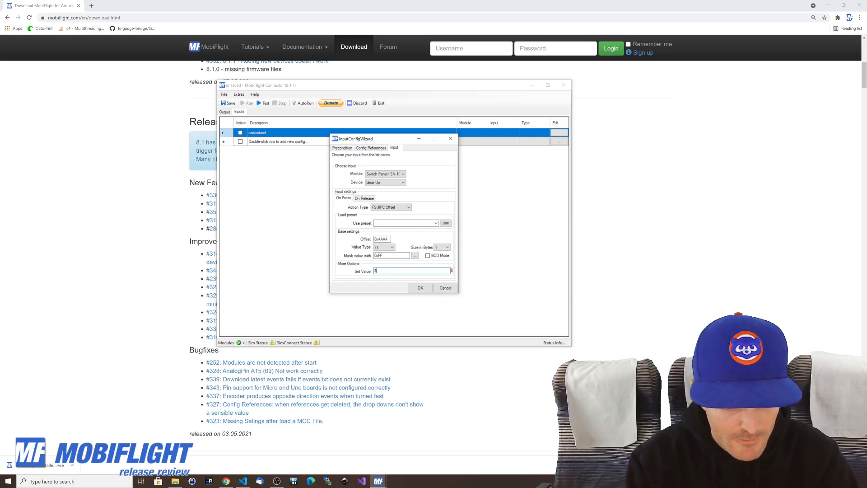
pyautogui.click(419, 287)
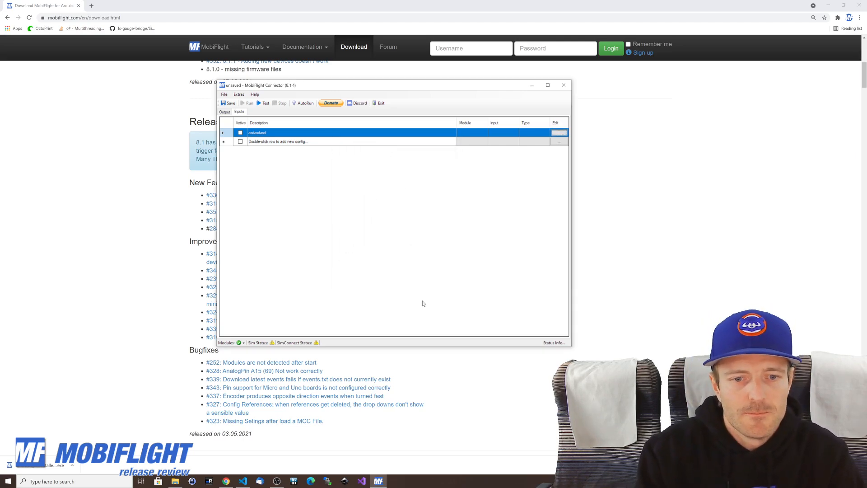
# Start a new empty configuration, discarding the current input and output configs, and switch to the release notes in the browser
pyautogui.click(224, 94)
pyautogui.click(235, 104)
pyautogui.click(427, 262)
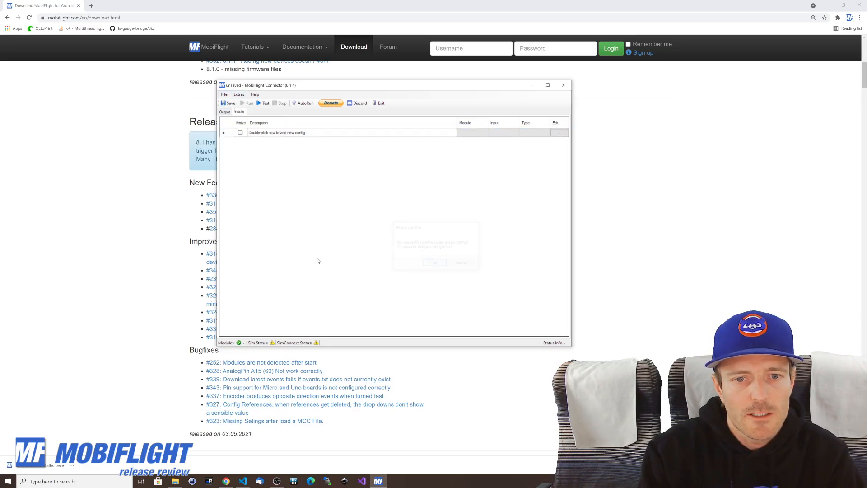
pyautogui.click(146, 225)
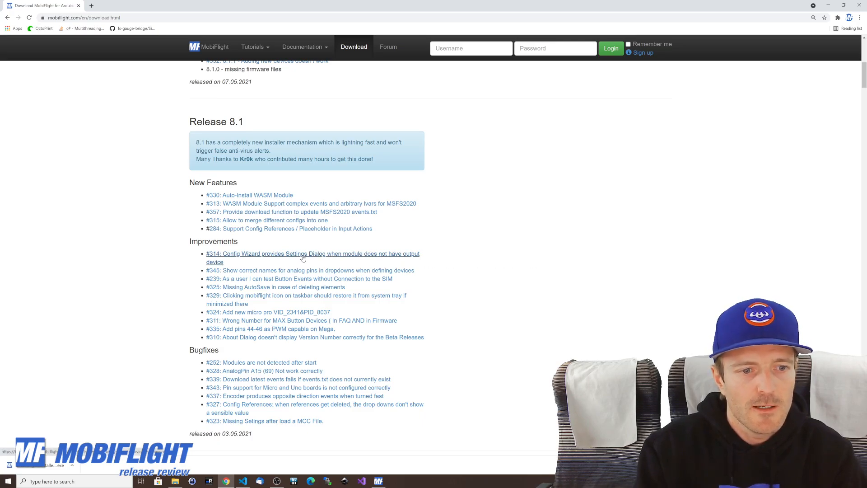
# Switch back to MobiFlight Connector and save the Radio module's device configuration as Radio.mfmc in Documents
pyautogui.hotkey('alt', 'Tab')
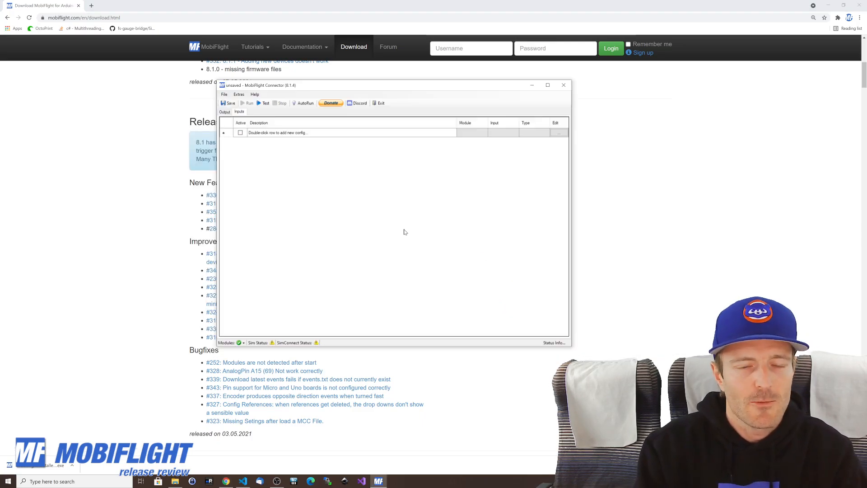
pyautogui.click(226, 113)
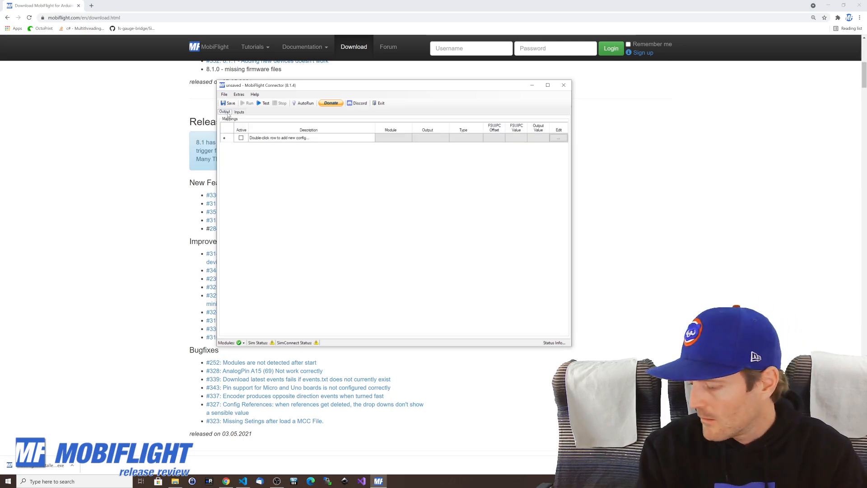
pyautogui.click(238, 95)
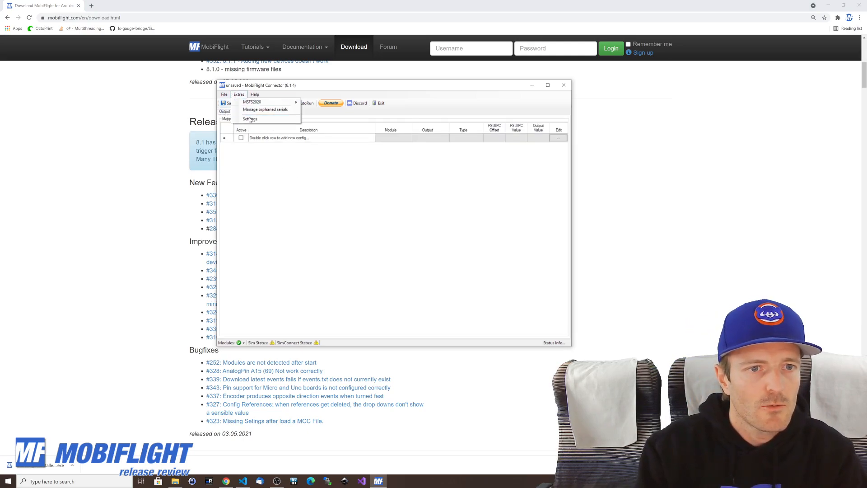
pyautogui.click(250, 120)
pyautogui.click(371, 131)
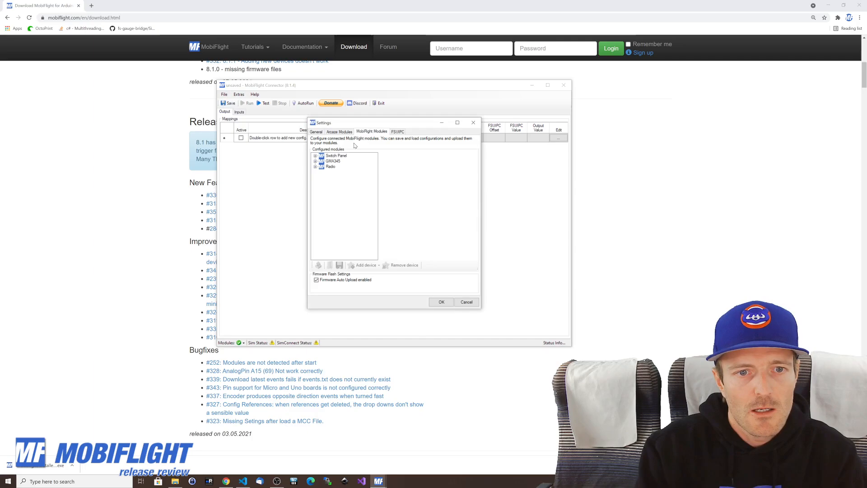
pyautogui.click(315, 167)
pyautogui.click(330, 166)
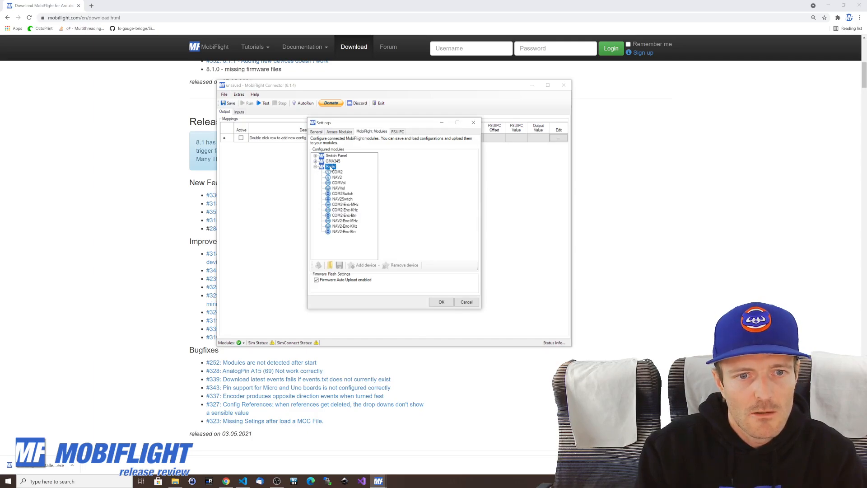
pyautogui.rightClick(331, 166)
pyautogui.click(350, 205)
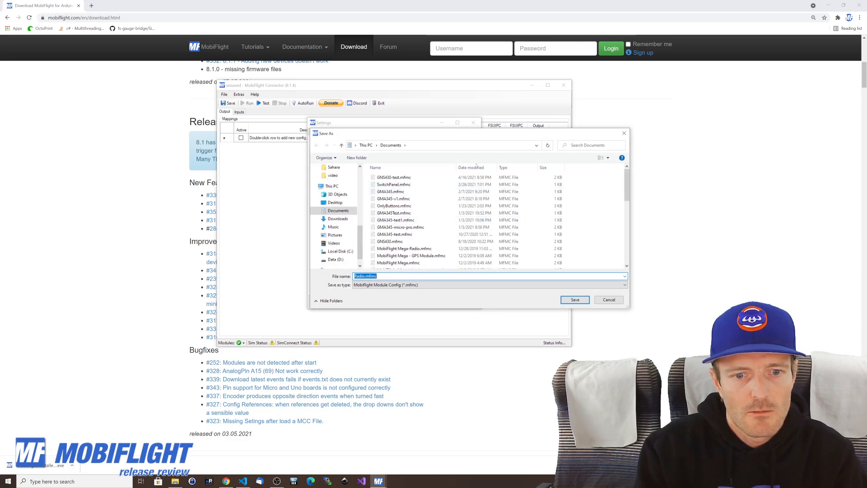
pyautogui.click(580, 301)
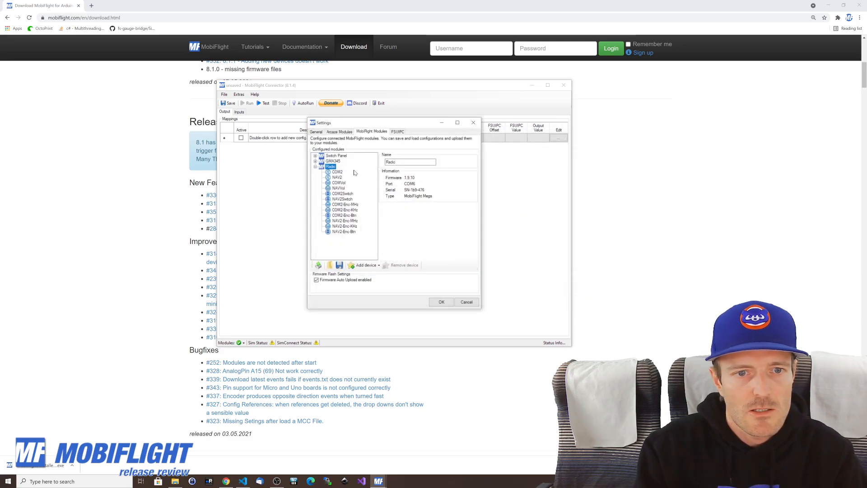
# Remove all devices from the Radio module, from COM2 through NAV2-Enc-Btn
pyautogui.rightClick(330, 168)
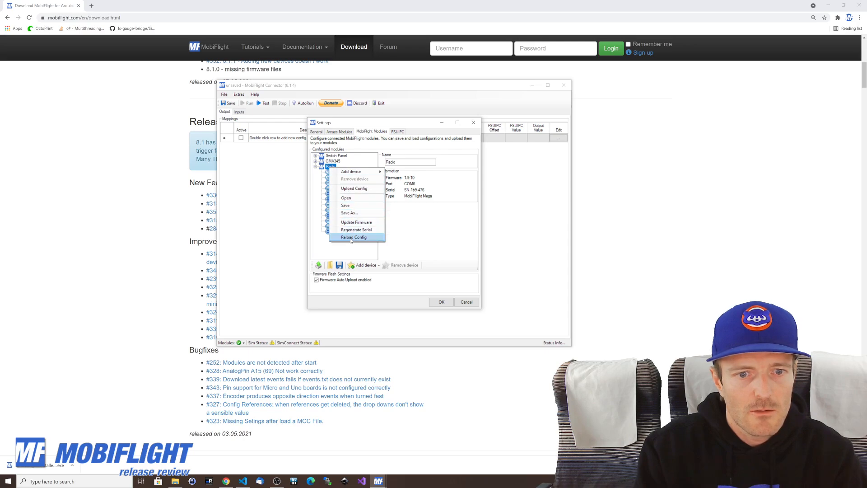
pyautogui.press('Escape')
pyautogui.press('Down')
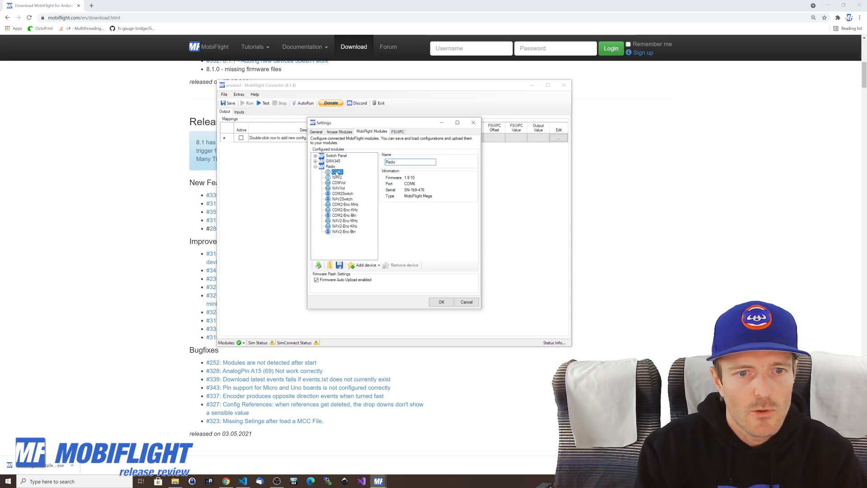
pyautogui.click(401, 265)
pyautogui.click(401, 266)
pyautogui.click(401, 265)
pyautogui.click(401, 266)
pyautogui.click(401, 266)
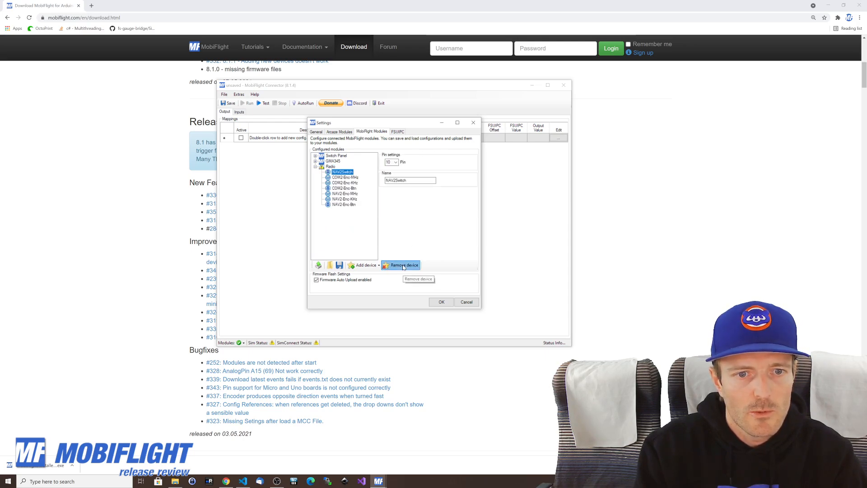
pyautogui.click(403, 266)
pyautogui.click(403, 266)
pyautogui.click(403, 267)
pyautogui.click(403, 267)
pyautogui.click(403, 267)
pyautogui.click(403, 267)
pyautogui.click(403, 267)
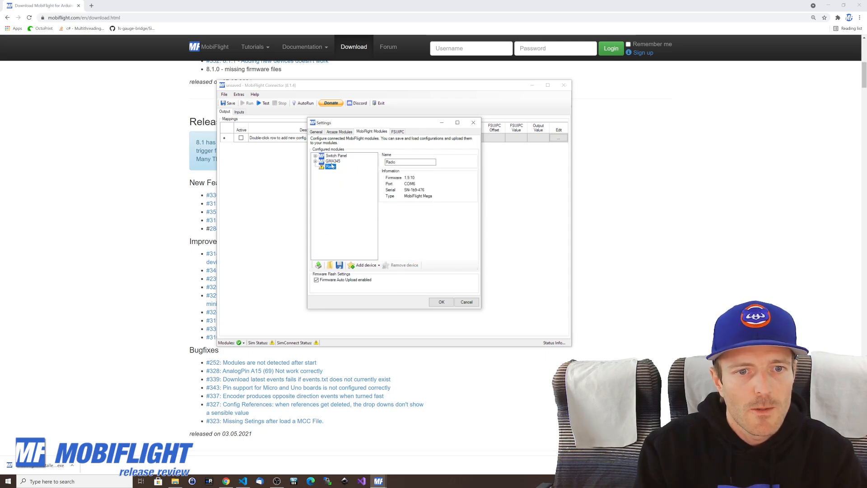
# Upload the emptied configuration to the Radio module and close the settings with the changes accepted
pyautogui.click(333, 162)
pyautogui.click(331, 167)
pyautogui.rightClick(330, 167)
pyautogui.moveTo(347, 174)
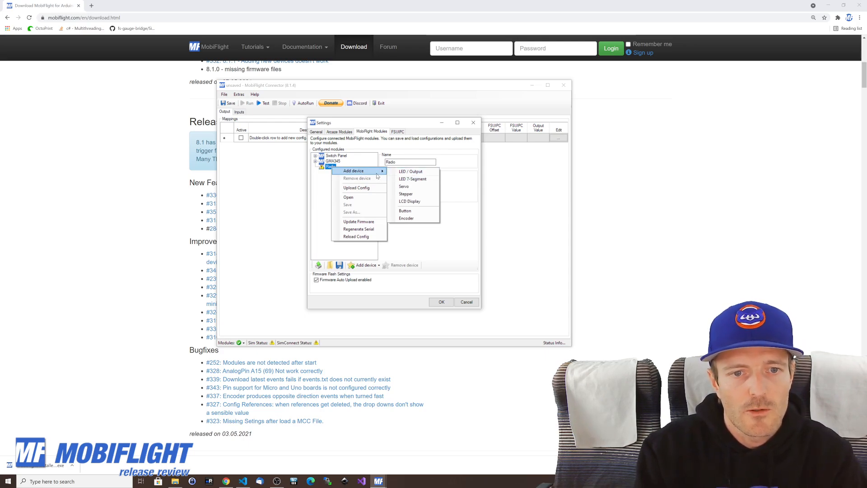
pyautogui.click(357, 187)
pyautogui.click(452, 264)
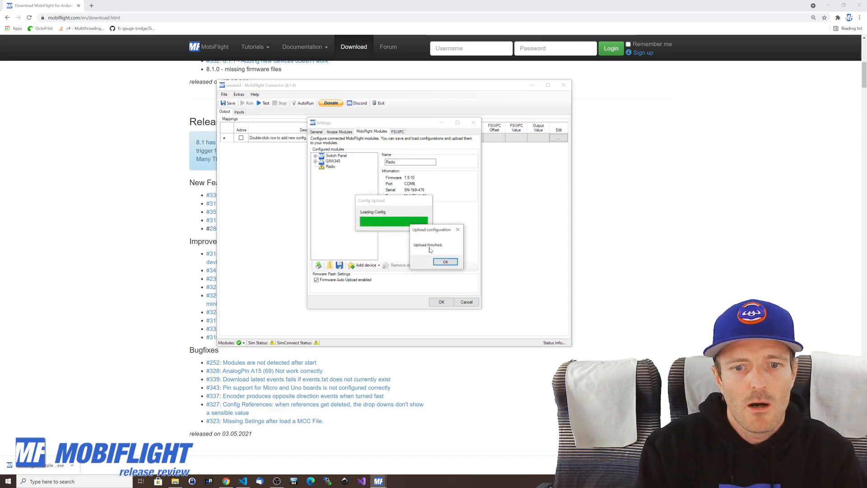
pyautogui.click(445, 262)
pyautogui.click(441, 301)
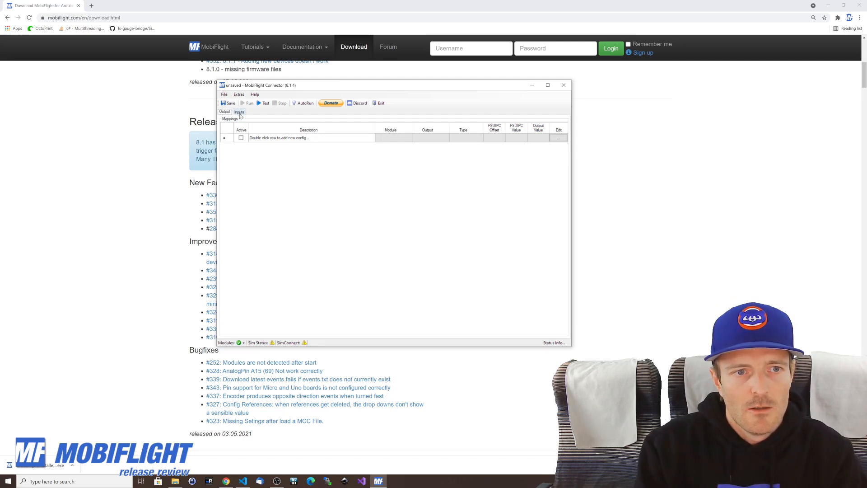
# Add a new output config with the description aeawe
pyautogui.click(563, 140)
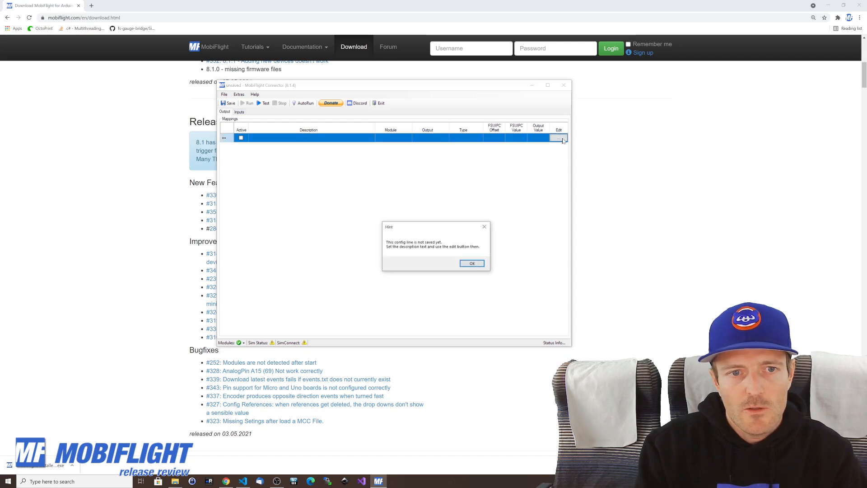
pyautogui.click(461, 261)
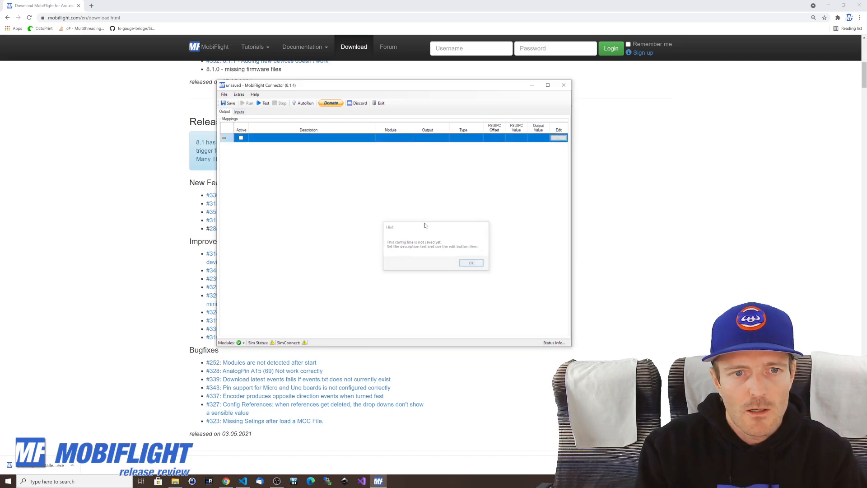
pyautogui.write('aeawe')
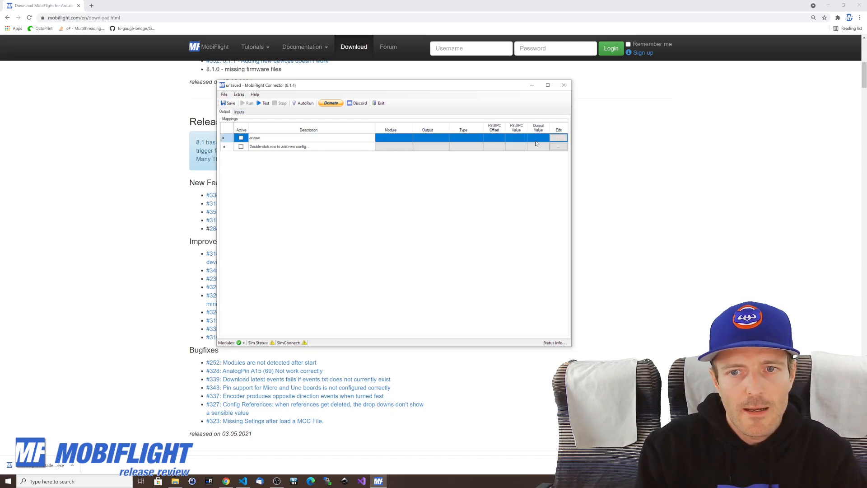
# Choose the Radio module as the new output config's display module and agree to add output devices to it
pyautogui.click(560, 140)
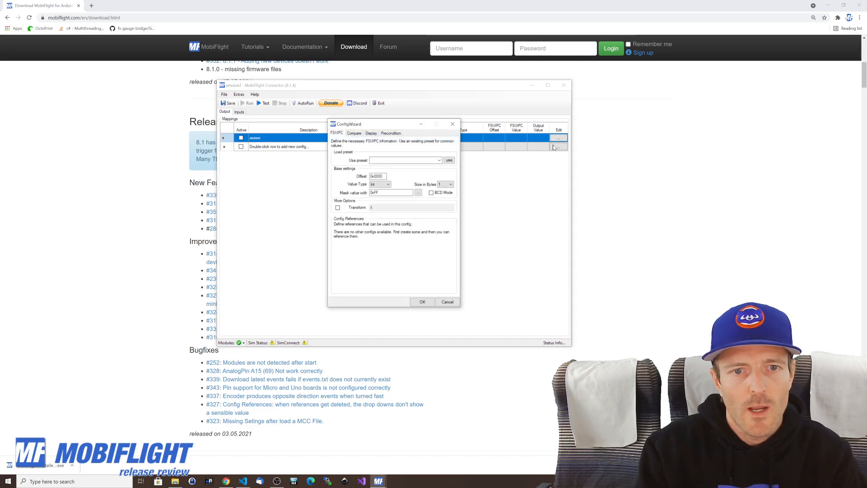
pyautogui.click(371, 133)
pyautogui.click(390, 161)
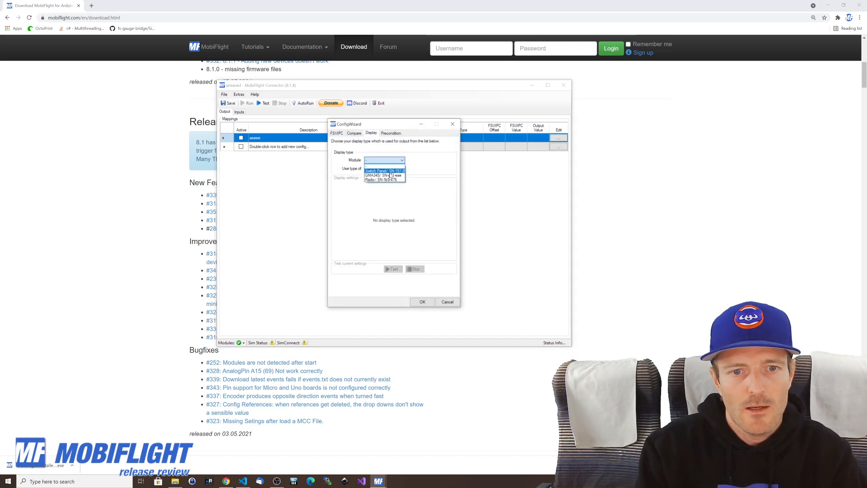
pyautogui.click(384, 180)
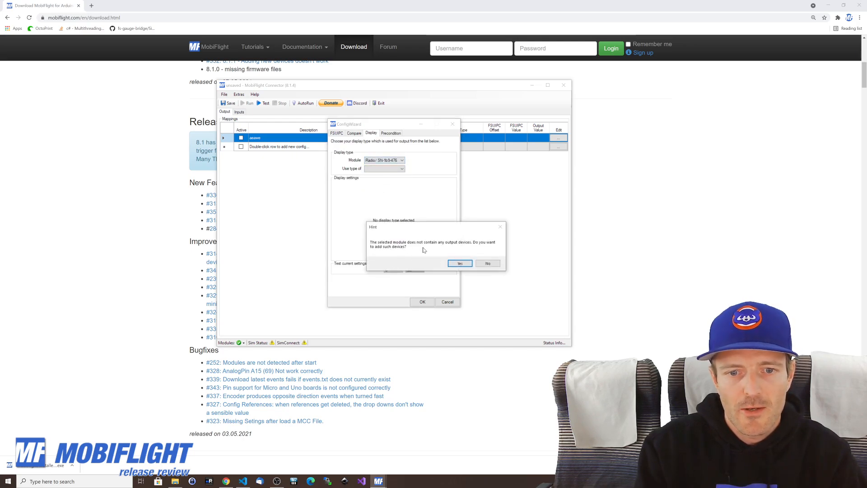
pyautogui.click(459, 265)
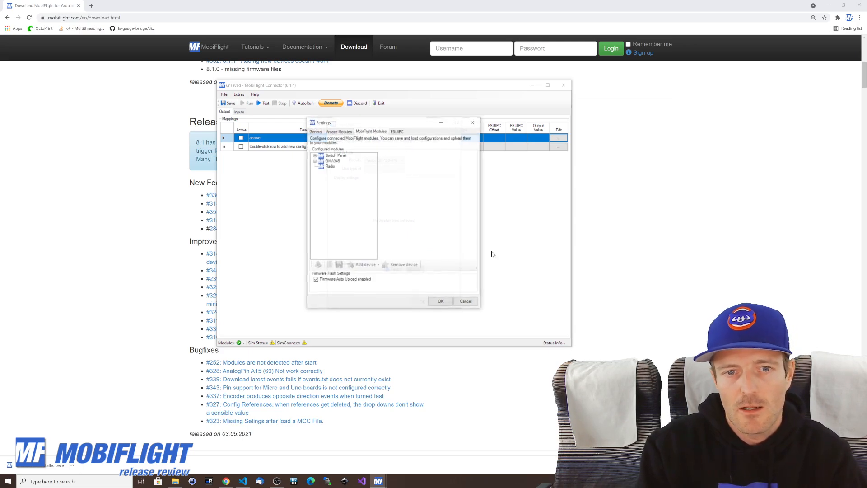
# Add an LED / Output device to the Radio module
pyautogui.rightClick(327, 167)
pyautogui.moveTo(361, 170)
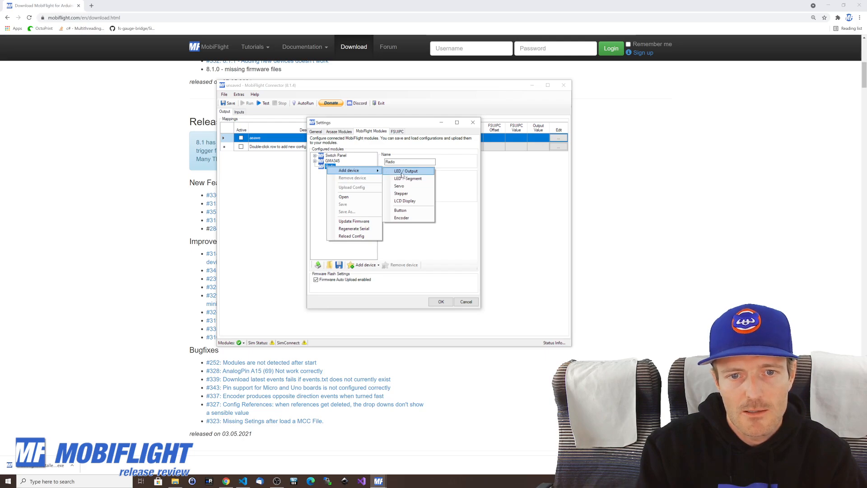
pyautogui.click(401, 174)
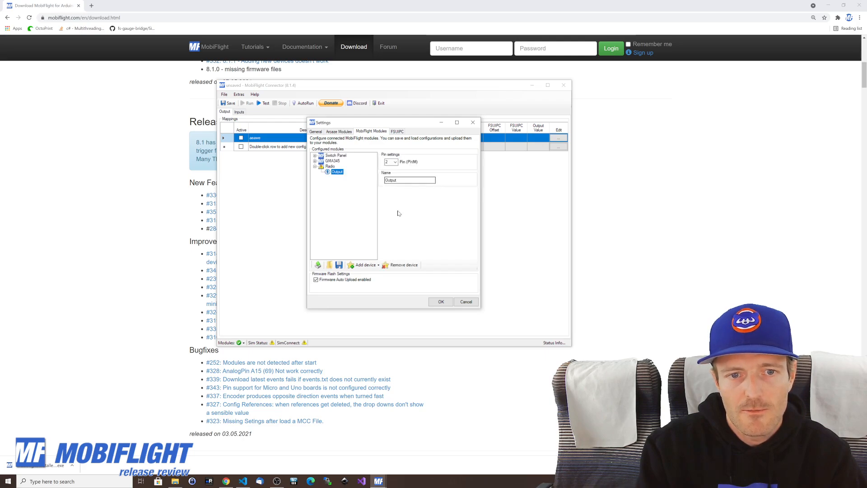
# Upload the configuration with the new output device to the Radio module and close the settings with the changes accepted
pyautogui.rightClick(331, 172)
pyautogui.rightClick(326, 164)
pyautogui.click(354, 186)
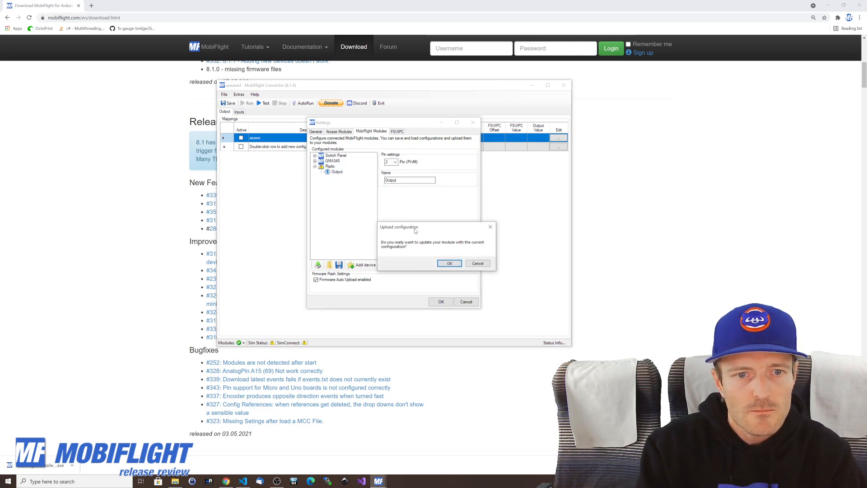
pyautogui.click(450, 263)
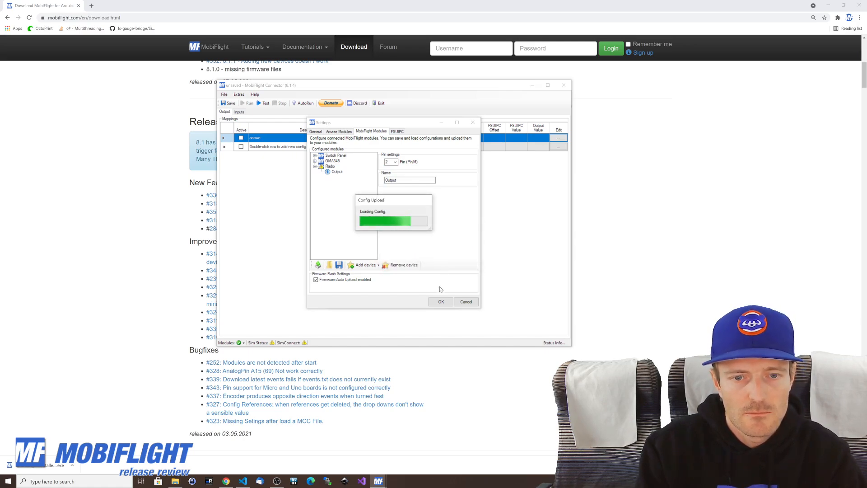
pyautogui.click(447, 262)
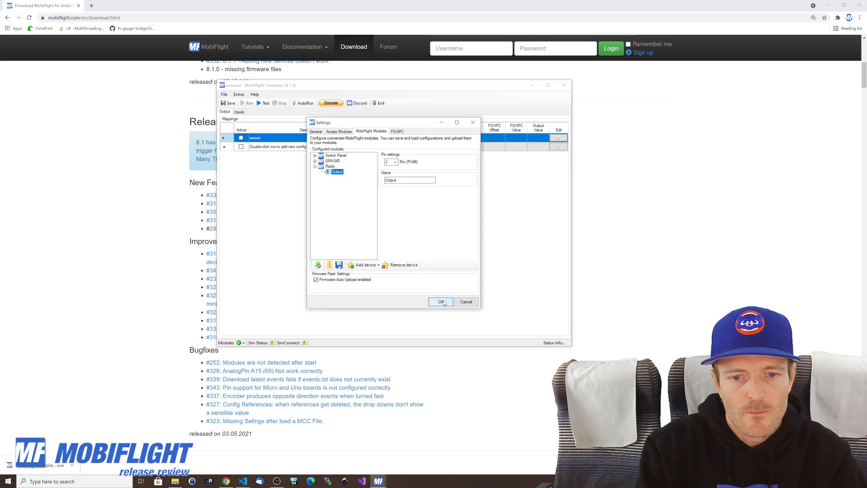
pyautogui.click(441, 302)
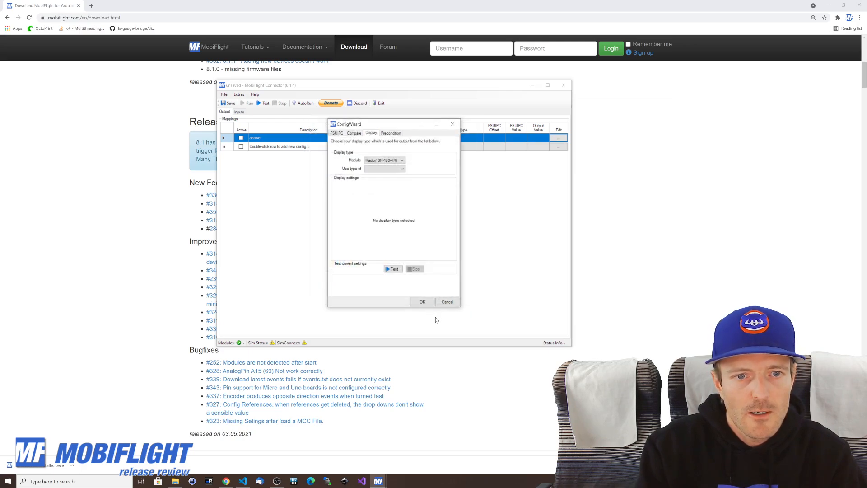
# Set the output config's display type to Pin on the Radio module and cancel the config wizard
pyautogui.click(394, 171)
pyautogui.click(387, 175)
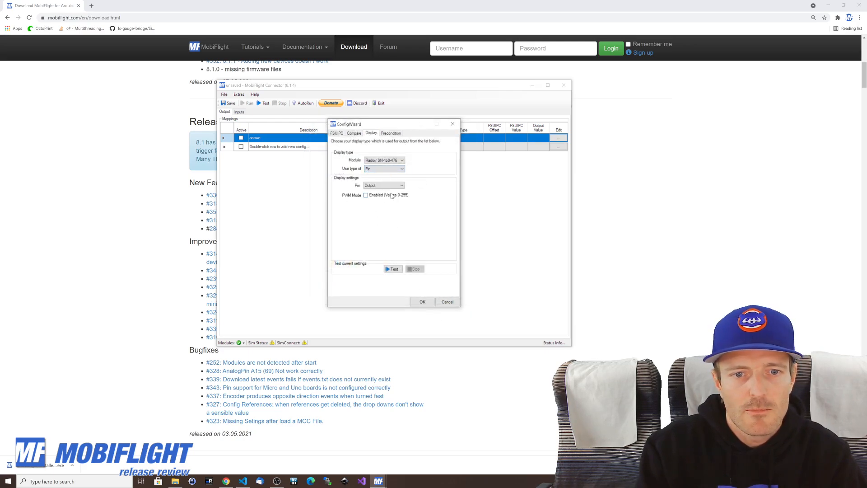
pyautogui.click(447, 302)
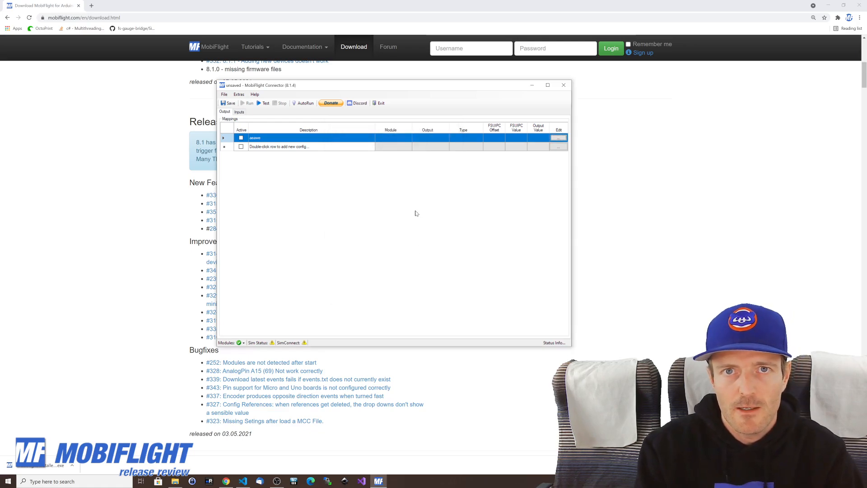
# Add a new input config with the description sdfsdf
pyautogui.click(239, 112)
pyautogui.doubleClick(381, 132)
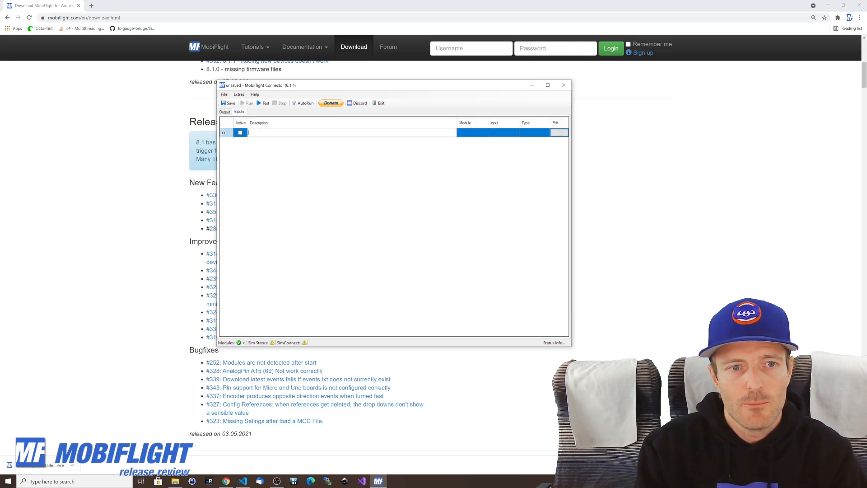
pyautogui.write('sdfsdf')
# Choose the Radio module for the sdfsdf input config and agree to add input devices to it
pyautogui.click(558, 132)
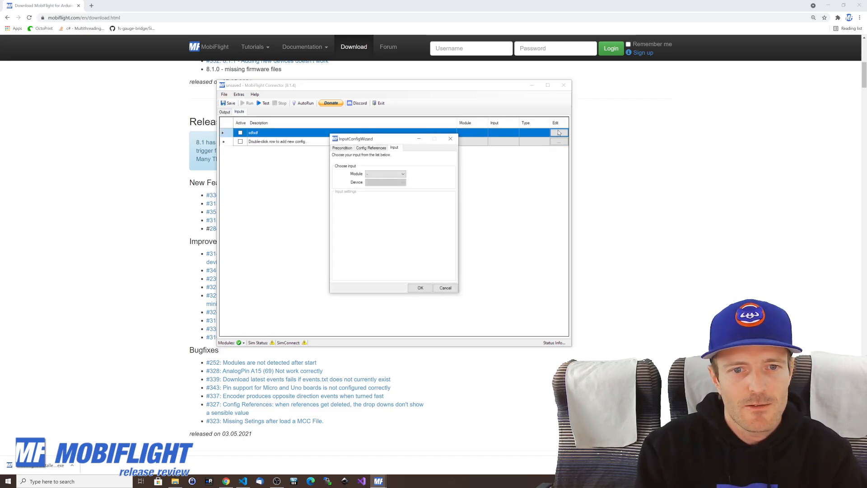
pyautogui.click(384, 174)
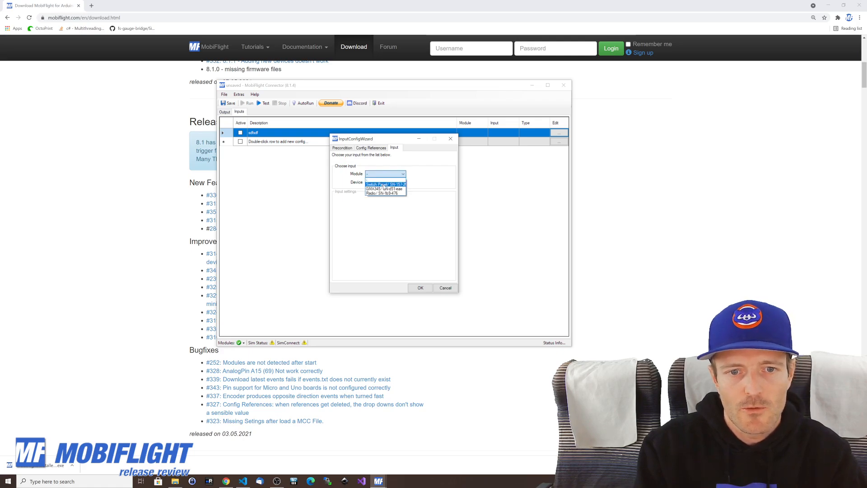
pyautogui.click(386, 193)
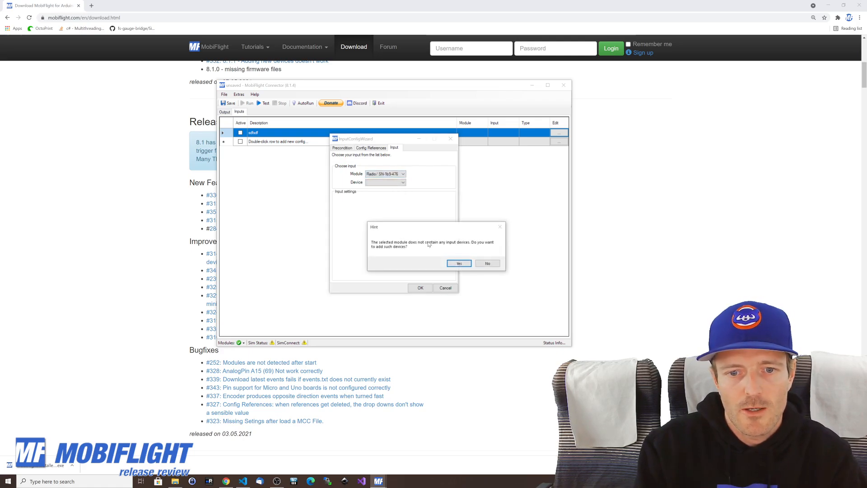
pyautogui.click(459, 264)
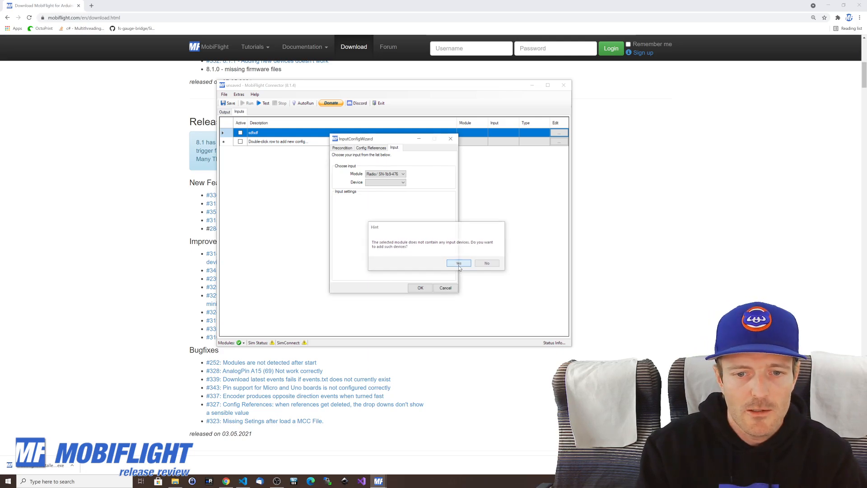
# Add a Button device to the Radio module
pyautogui.click(315, 167)
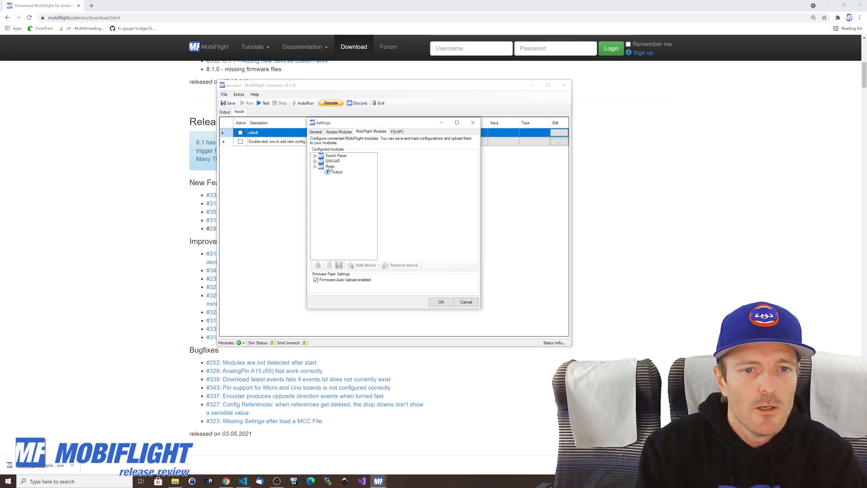
pyautogui.click(330, 166)
pyautogui.rightClick(328, 167)
pyautogui.moveTo(369, 174)
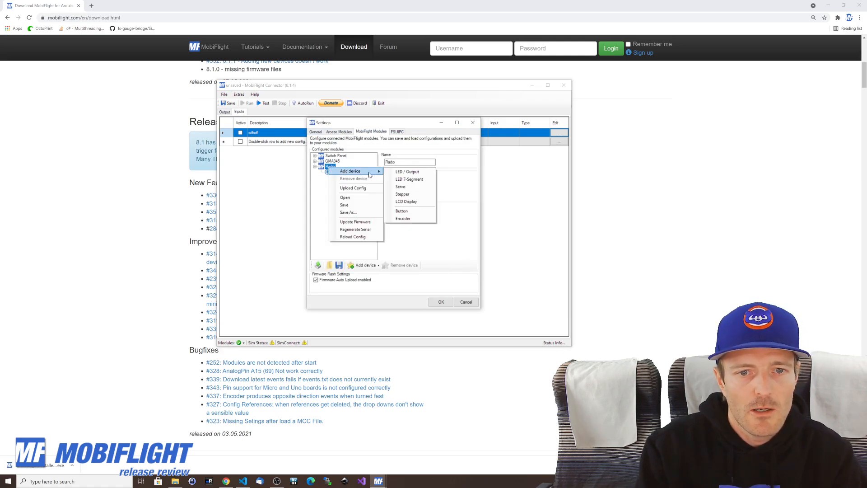
pyautogui.click(408, 213)
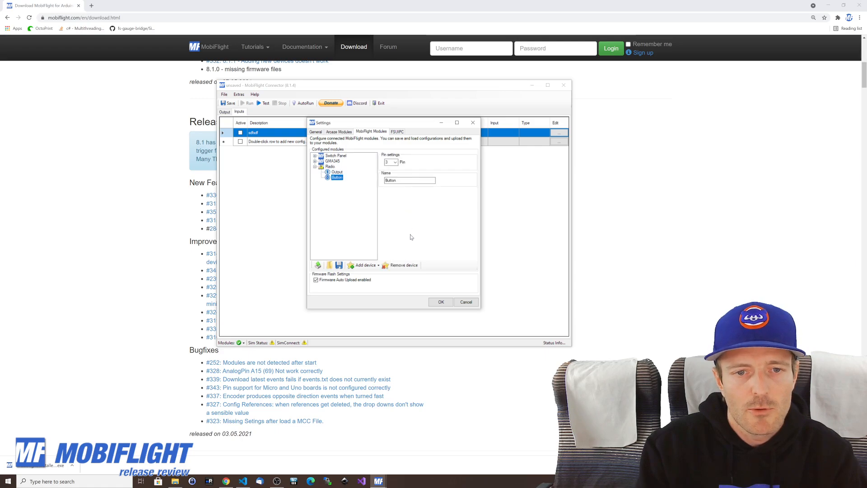
# Upload the configuration with the new button to the Radio module and accept the settings
pyautogui.rightClick(323, 168)
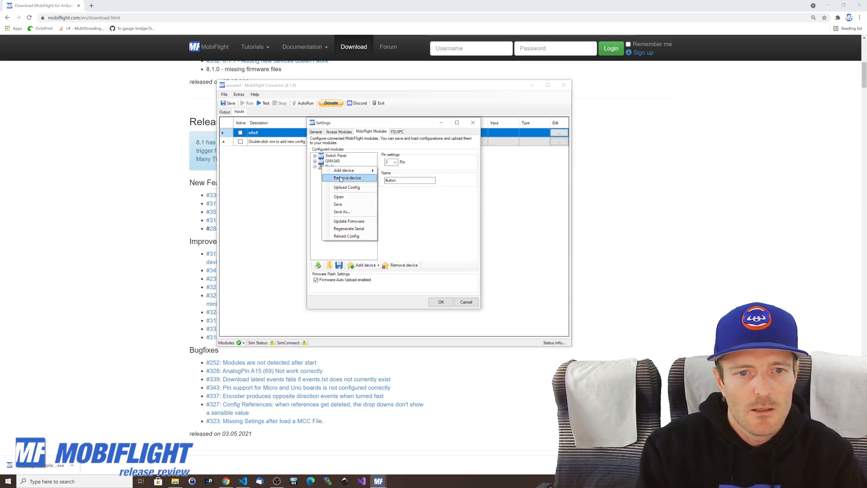
pyautogui.click(346, 189)
pyautogui.click(450, 263)
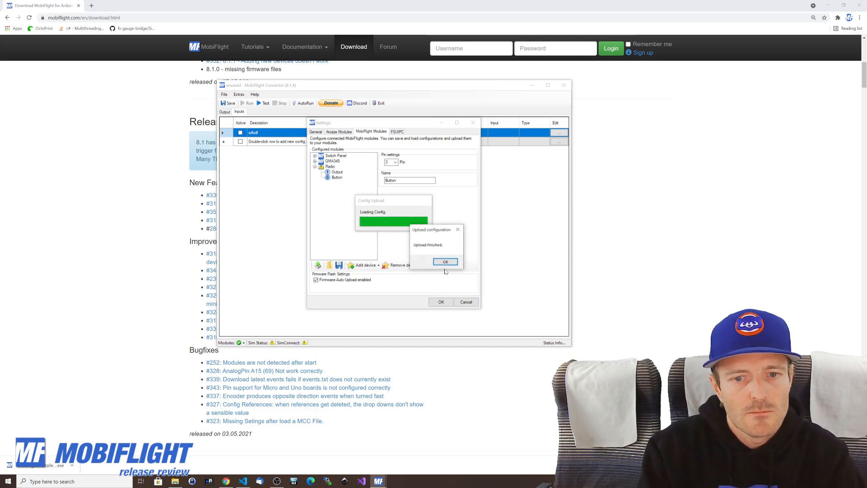
pyautogui.click(448, 266)
pyautogui.click(442, 302)
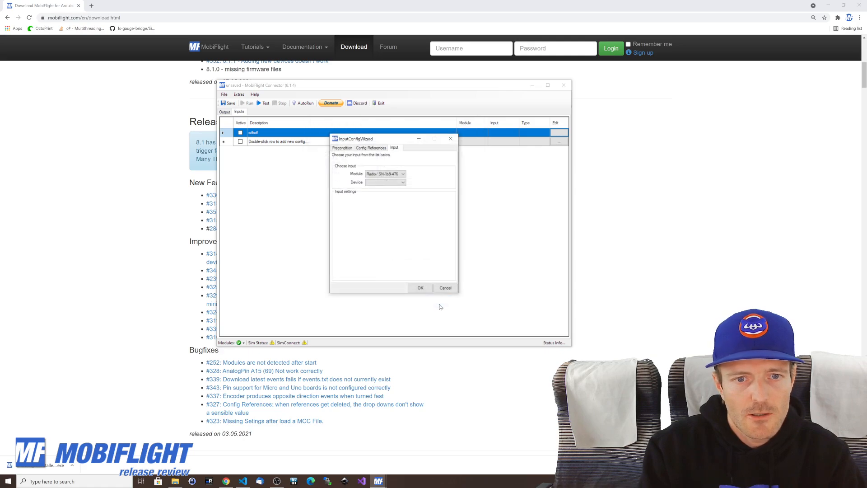
# Select Button as the sdfsdf input config's device and cancel the input config wizard
pyautogui.click(382, 182)
pyautogui.click(376, 190)
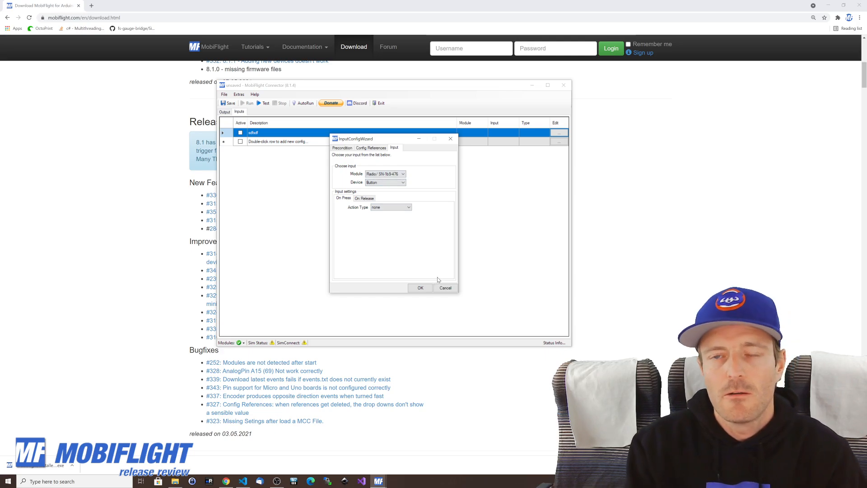
pyautogui.click(445, 287)
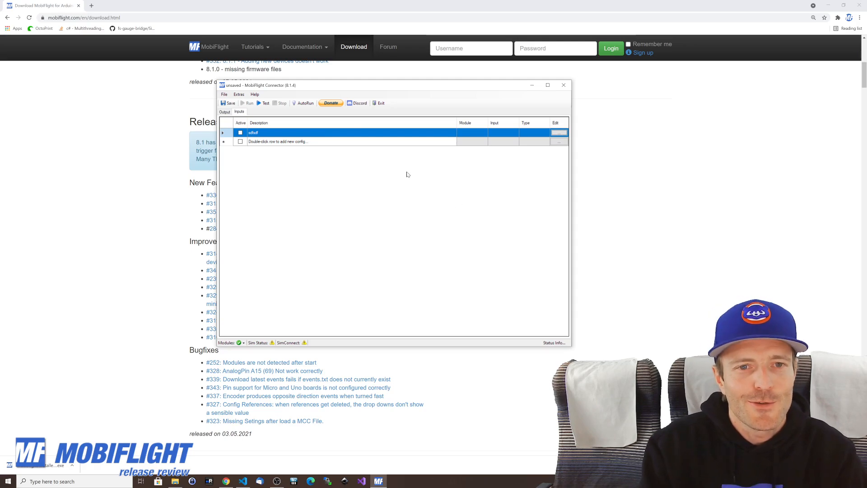
# Start a new empty configuration, discarding the current configs, and show the output mappings
pyautogui.click(224, 94)
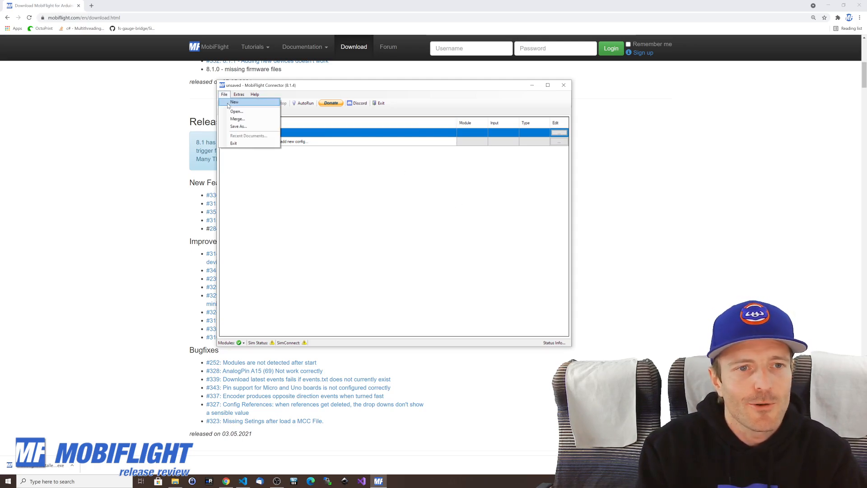
pyautogui.click(234, 102)
pyautogui.click(440, 263)
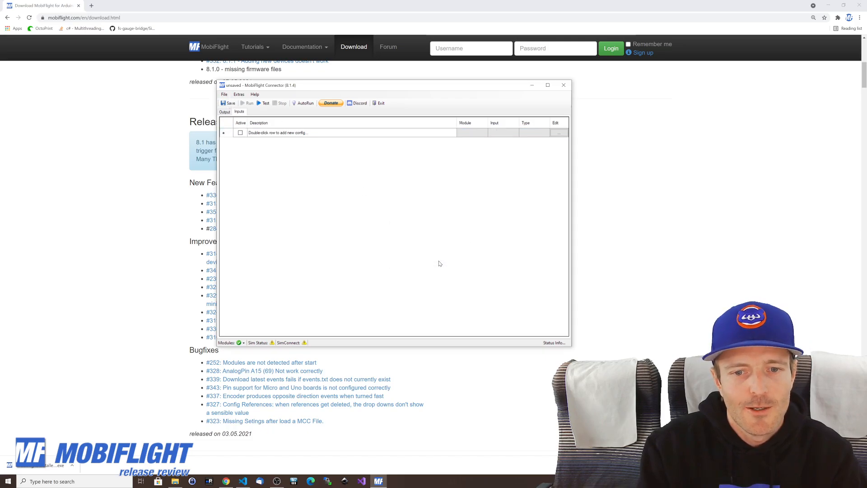
pyautogui.click(225, 112)
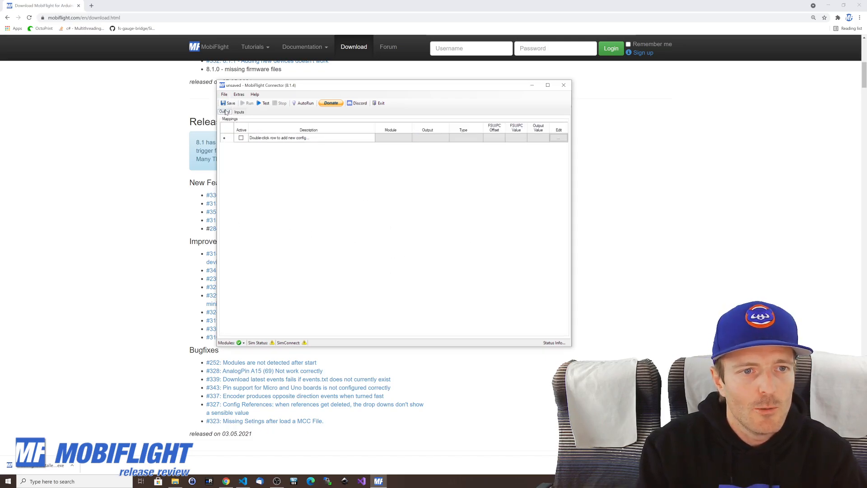
# Open the MobiFlight module settings and show the pin settings of the Radio module's Output device
pyautogui.click(170, 185)
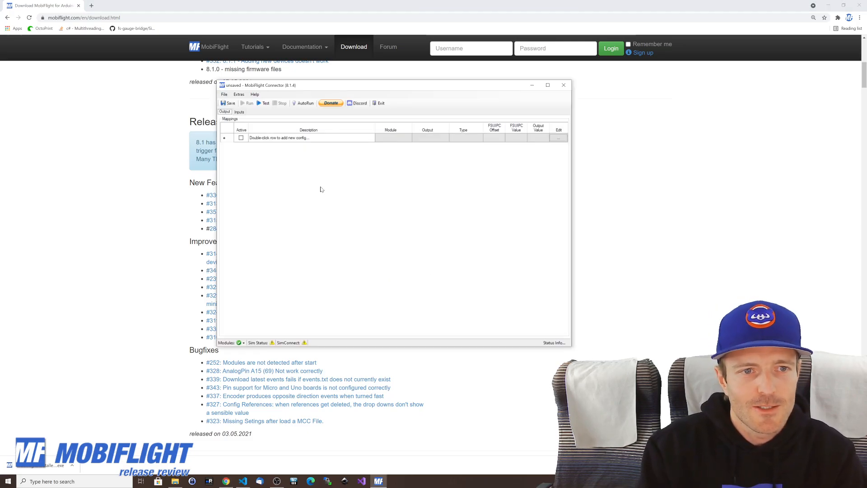
pyautogui.click(239, 96)
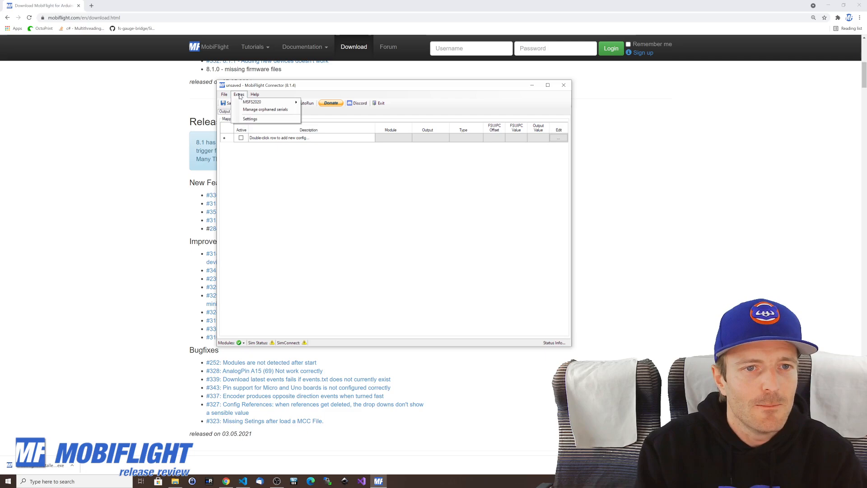
pyautogui.click(250, 122)
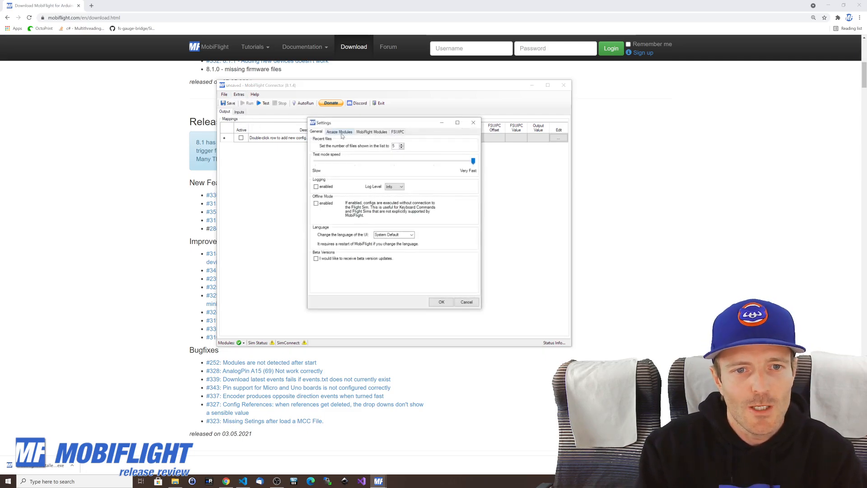
pyautogui.click(342, 134)
pyautogui.click(370, 134)
pyautogui.click(315, 167)
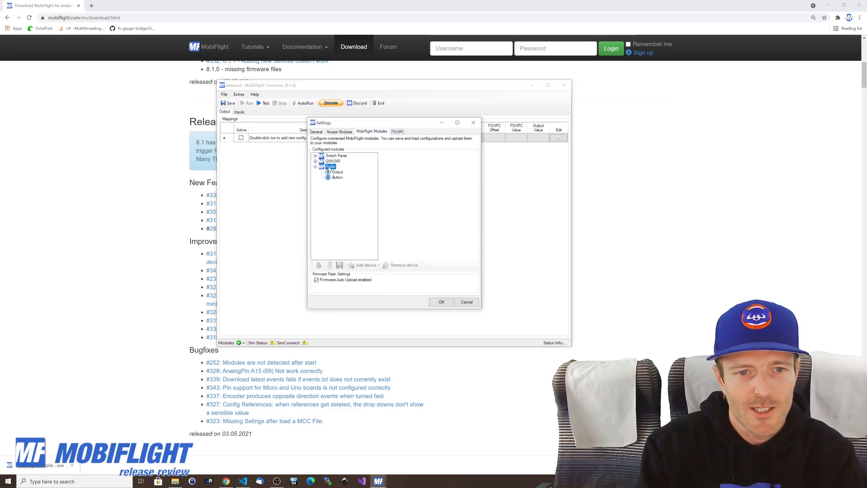
pyautogui.click(338, 172)
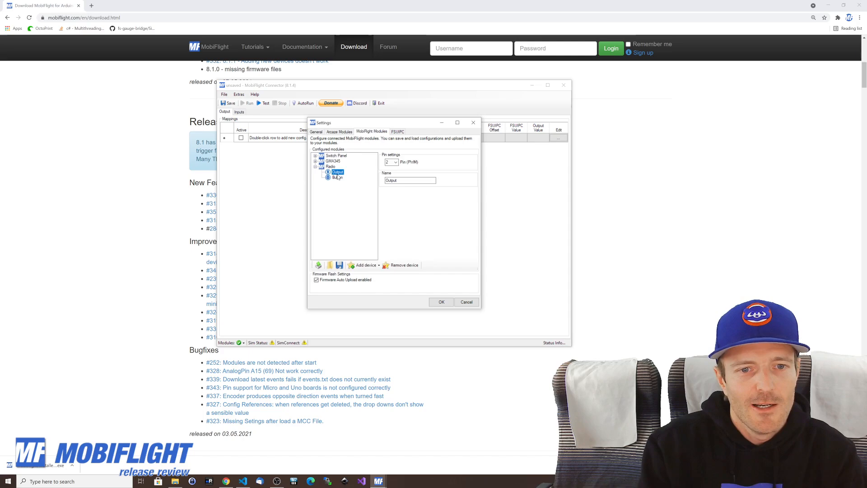
# Examine the Output device's available pins, including the analog pin names, and cancel the settings
pyautogui.click(395, 163)
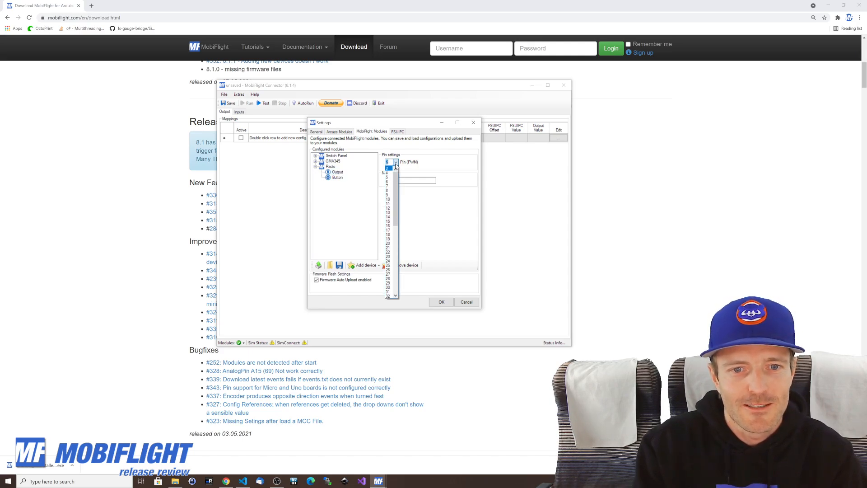
pyautogui.click(334, 169)
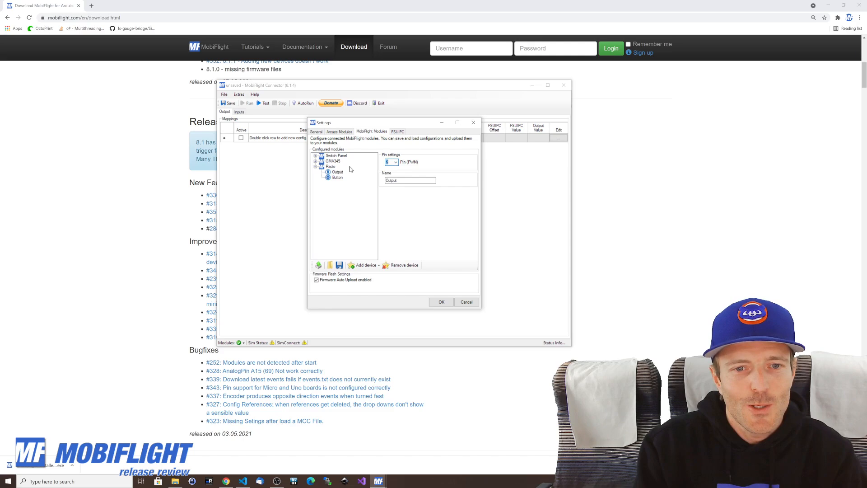
pyautogui.click(396, 166)
pyautogui.moveTo(396, 185); pyautogui.dragTo(407, 276)
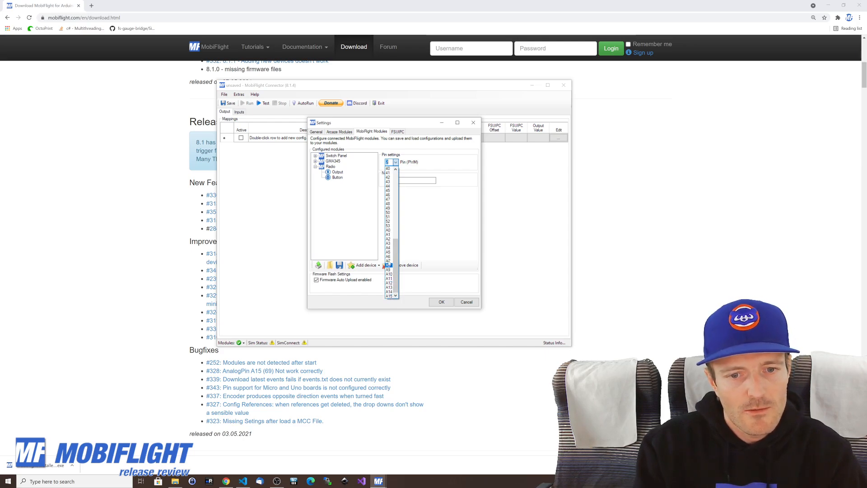
pyautogui.click(399, 231)
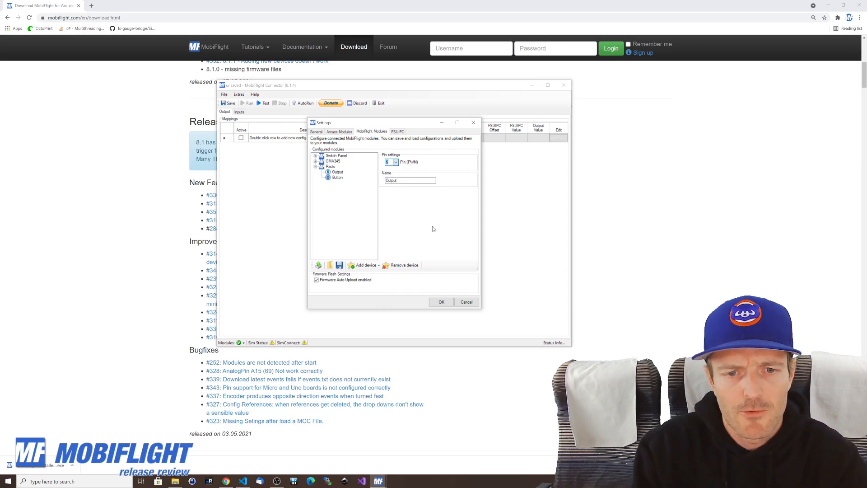
pyautogui.click(467, 302)
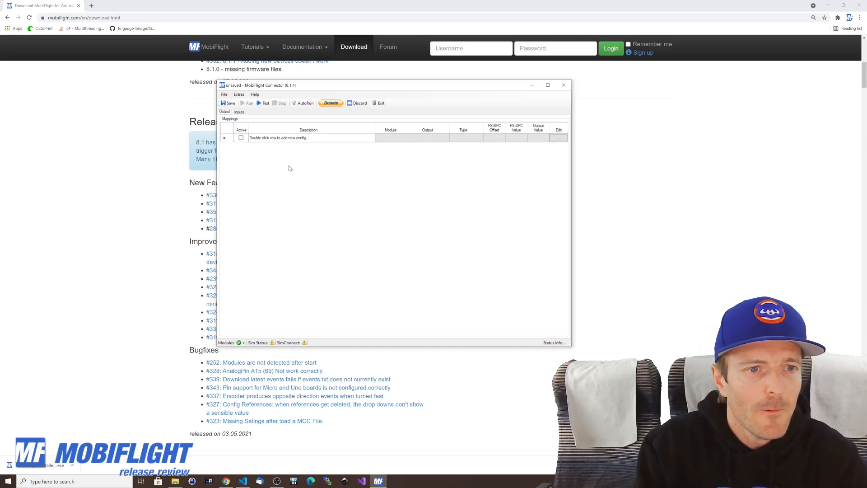
# Switch back to the Release 8.1 notes on the MobiFlight download page in the browser
pyautogui.click(159, 233)
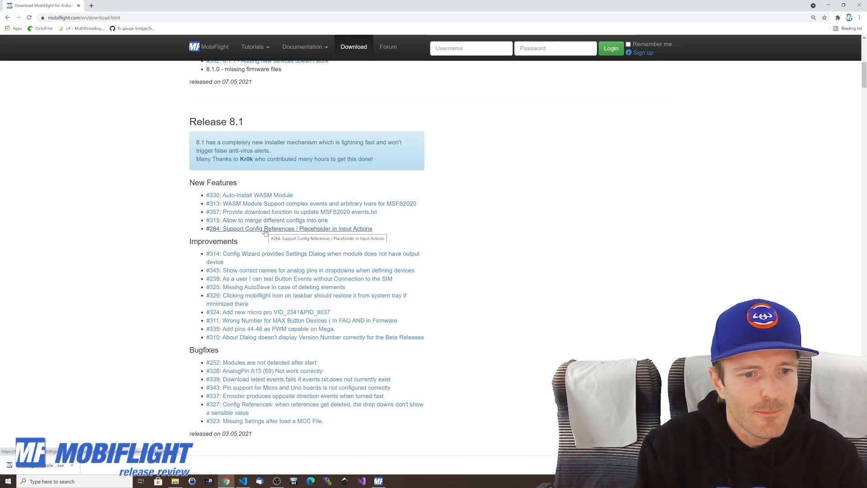
# Review the Release 8.1 improvements and bugfixes, then bring up the MobiFlight Connector window and reposition it over the page
pyautogui.scroll(-2, 425, 236)
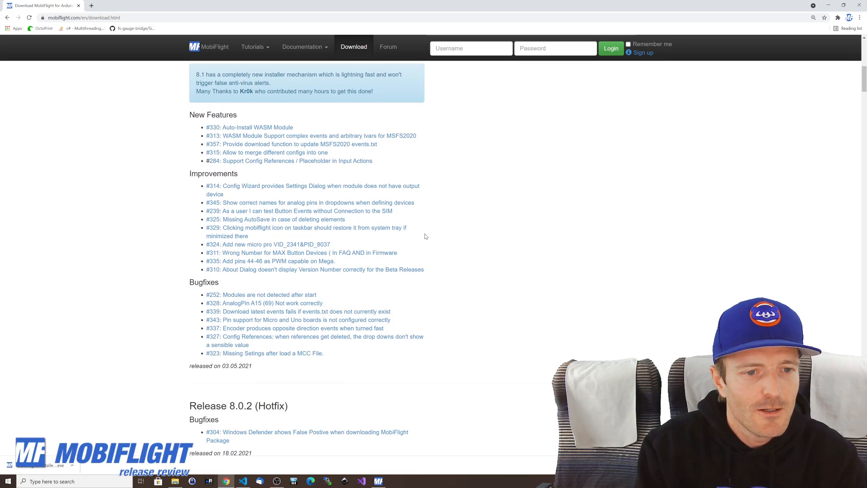
pyautogui.scroll(-1, 425, 236)
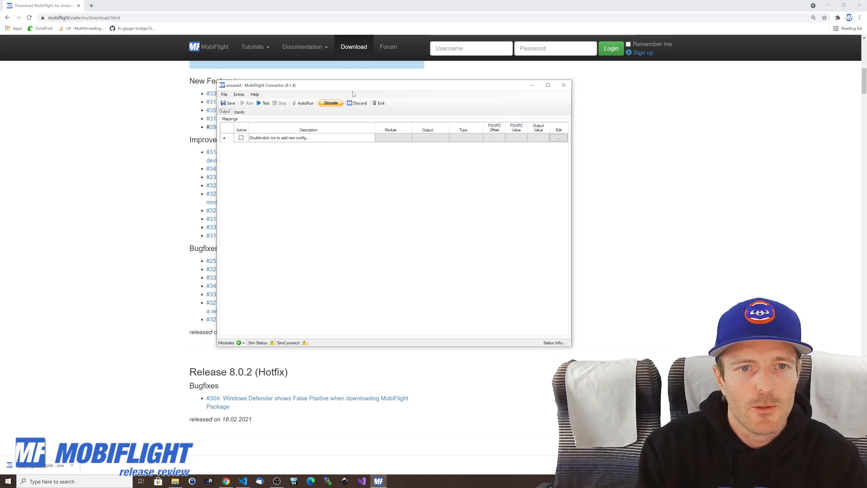
pyautogui.moveTo(352, 86); pyautogui.dragTo(408, 124)
pyautogui.click(294, 131)
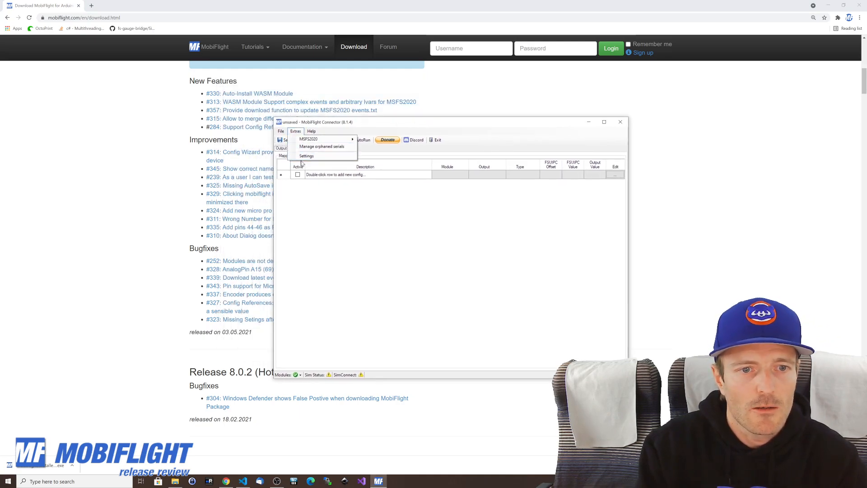
pyautogui.click(304, 162)
pyautogui.click(295, 132)
pyautogui.click(306, 156)
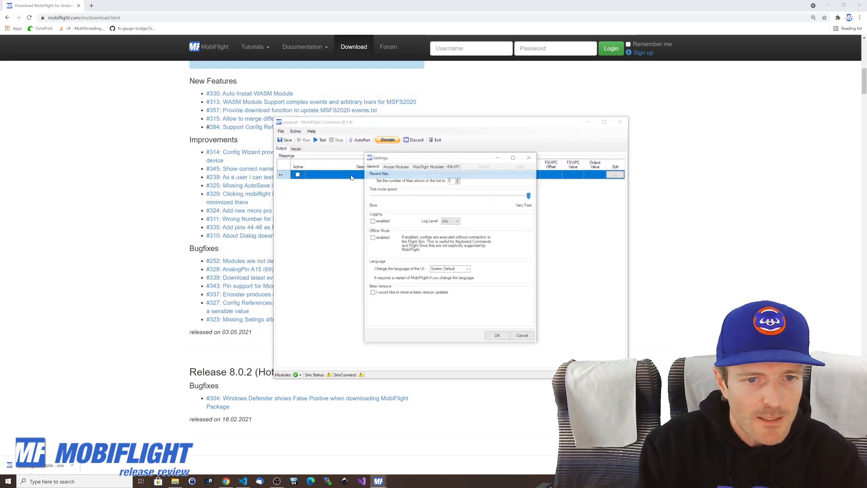
pyautogui.click(530, 157)
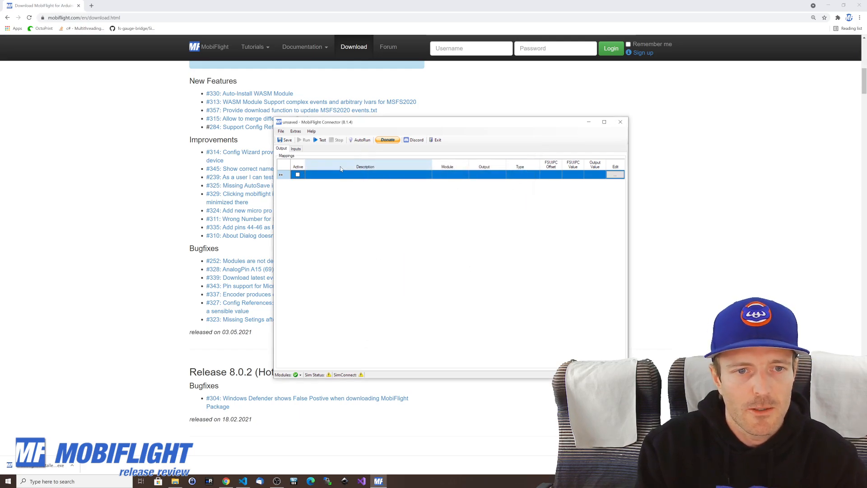
# Examine the Switch Panel's devices in the MobiFlight module settings, accept the settings, and view the list of connected modules
pyautogui.click(296, 132)
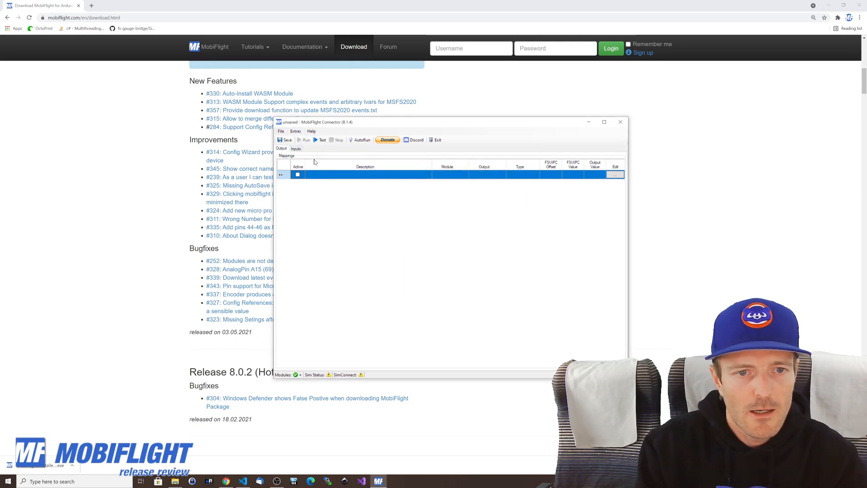
pyautogui.click(306, 156)
pyautogui.click(426, 166)
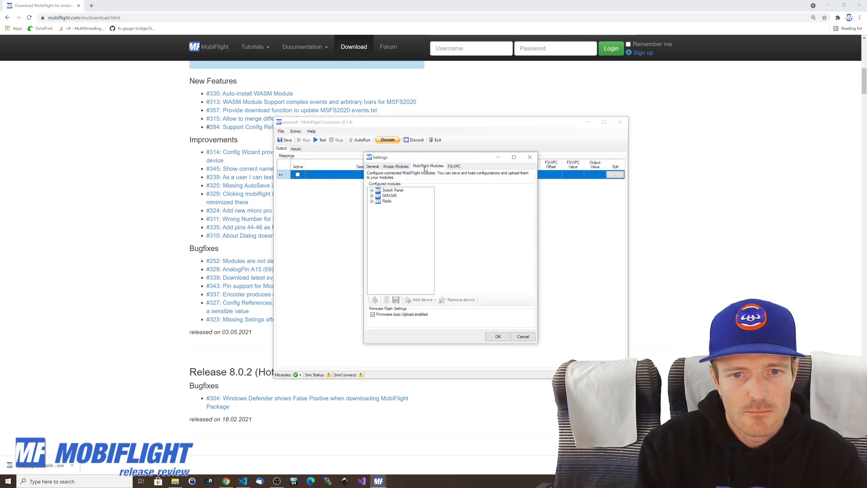
pyautogui.click(372, 191)
pyautogui.click(395, 191)
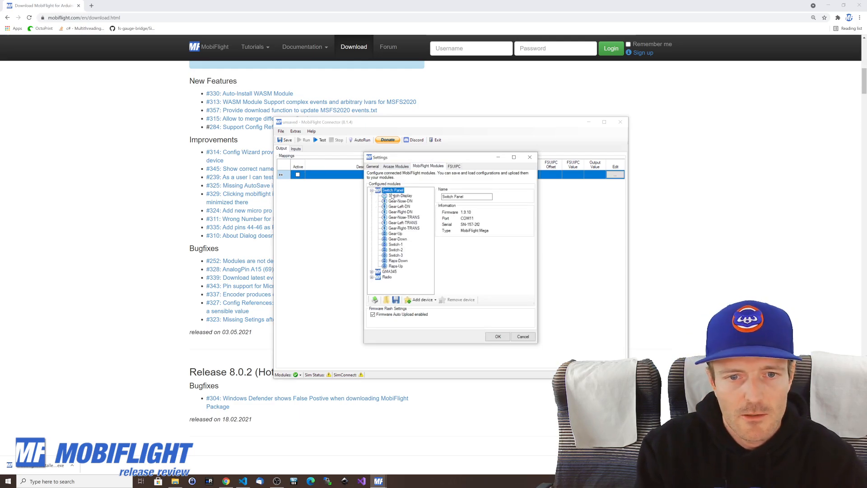
pyautogui.click(312, 345)
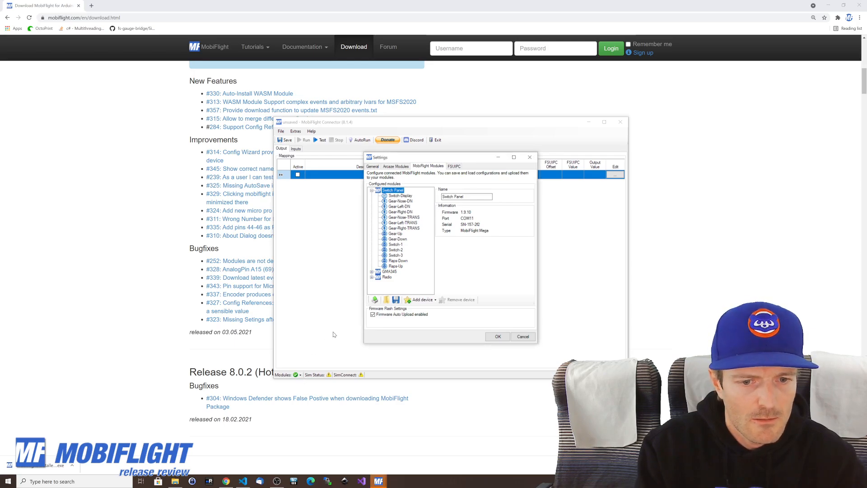
pyautogui.click(500, 338)
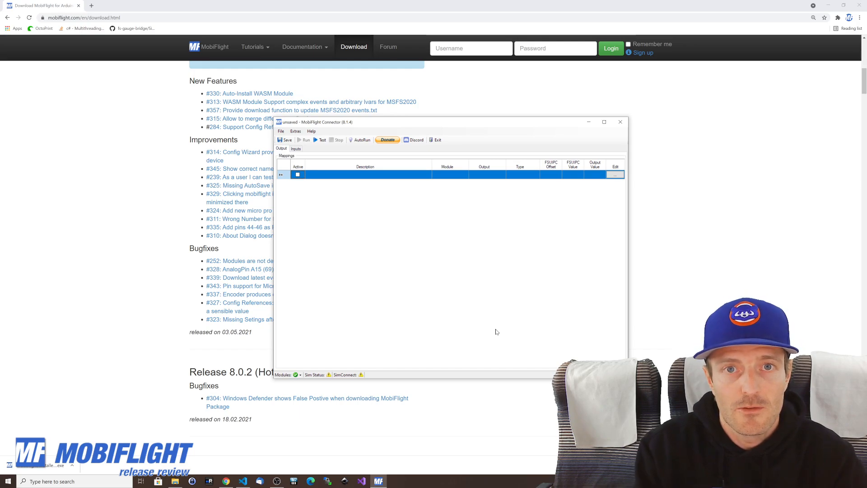
pyautogui.click(300, 375)
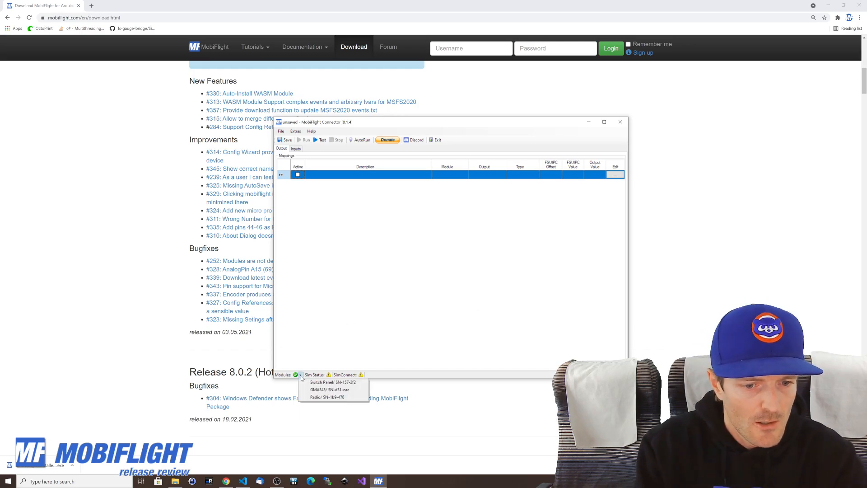
pyautogui.click(301, 377)
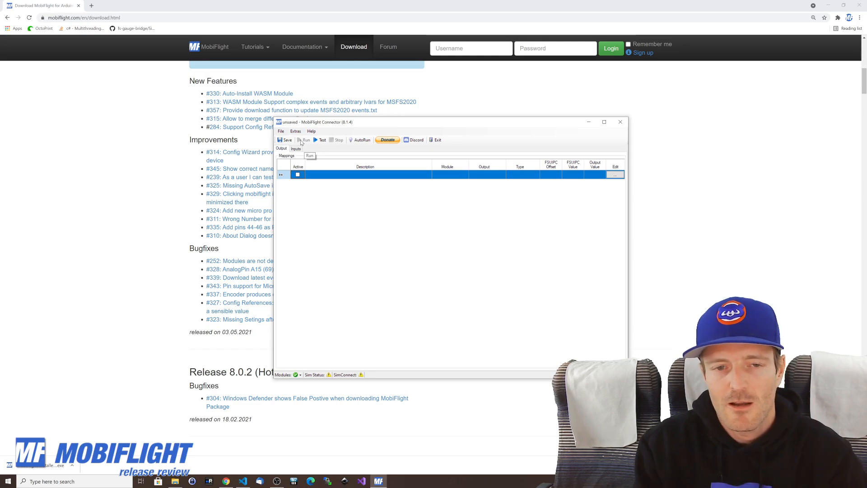
# Enable logging with the log level set to Debug and apply the settings
pyautogui.click(296, 131)
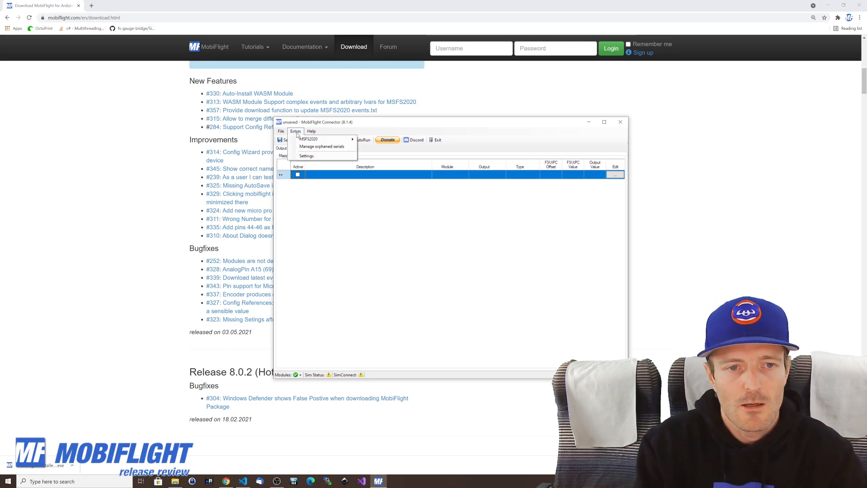
pyautogui.click(306, 156)
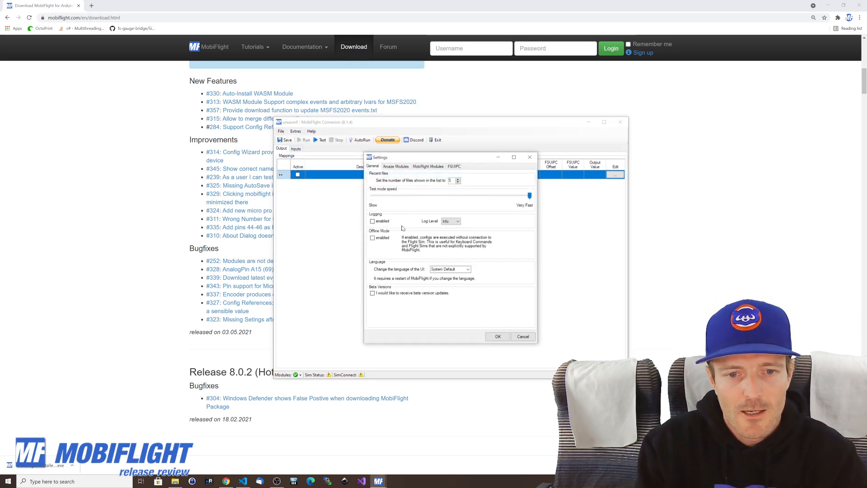
pyautogui.click(453, 221)
pyautogui.click(455, 229)
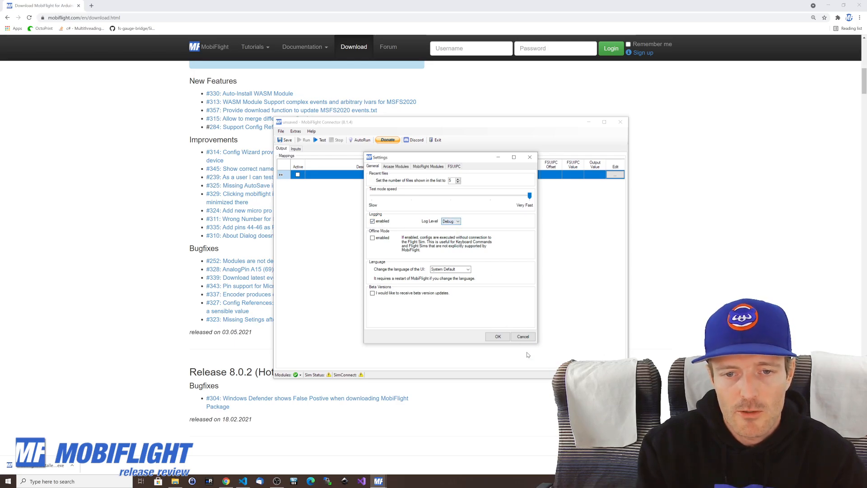
pyautogui.click(496, 337)
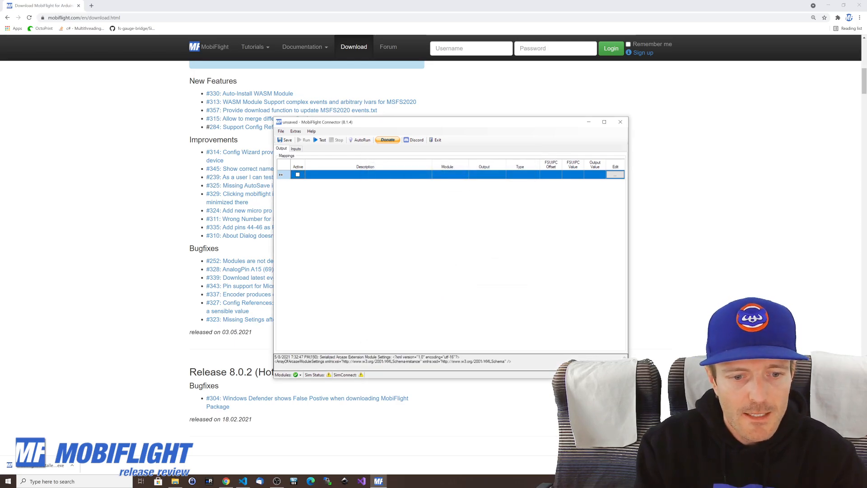
# Enlarge the log area and inspect the logged press event of the Switch-1 button
pyautogui.moveTo(321, 305); pyautogui.dragTo(324, 278)
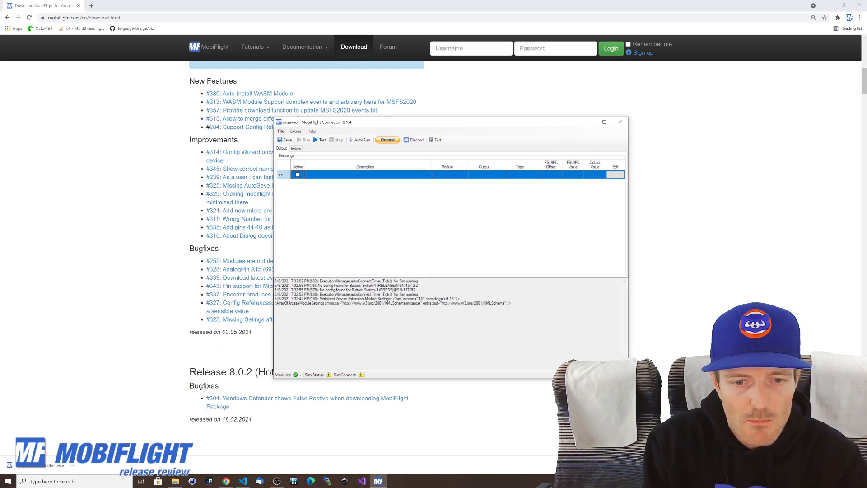
pyautogui.moveTo(378, 290); pyautogui.dragTo(403, 289)
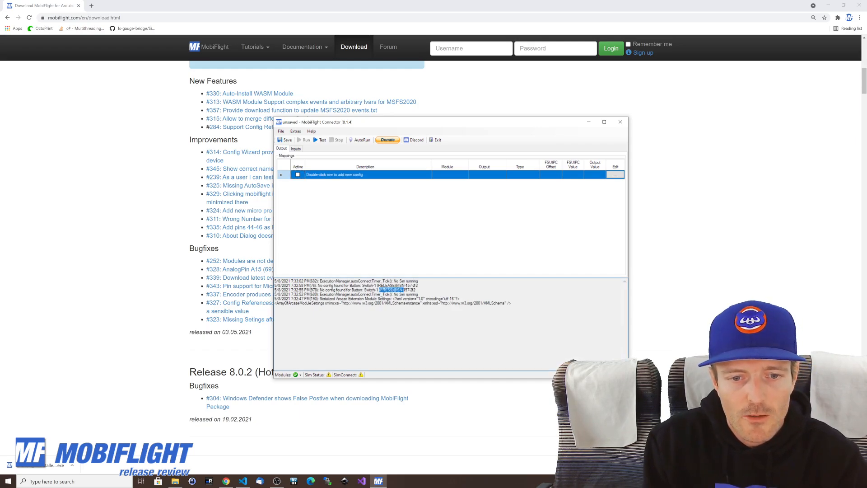
pyautogui.click(403, 290)
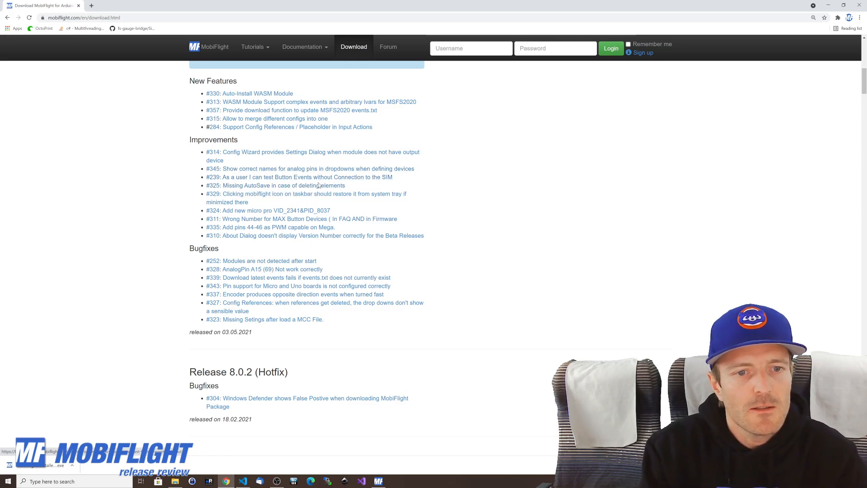
# Return to MobiFlight Connector and add a new output config with the description "awdasdsad"
pyautogui.click(380, 482)
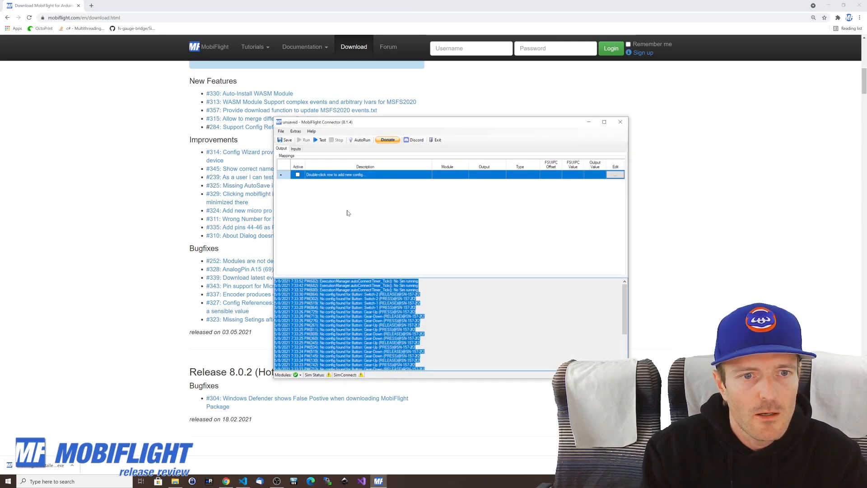
pyautogui.click(306, 175)
pyautogui.write('awdasdsad')
pyautogui.click(375, 186)
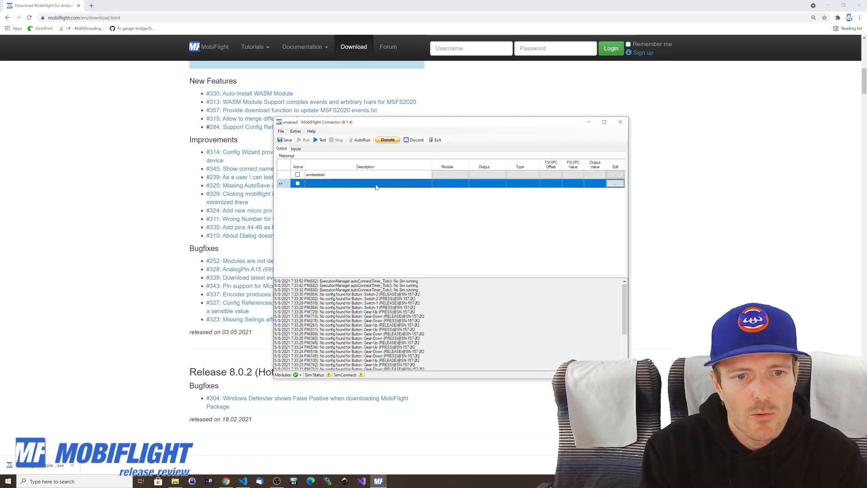
# Save the configuration in Documents as asdaadsasd.mcc
pyautogui.click(285, 139)
pyautogui.write('asdaadsasd')
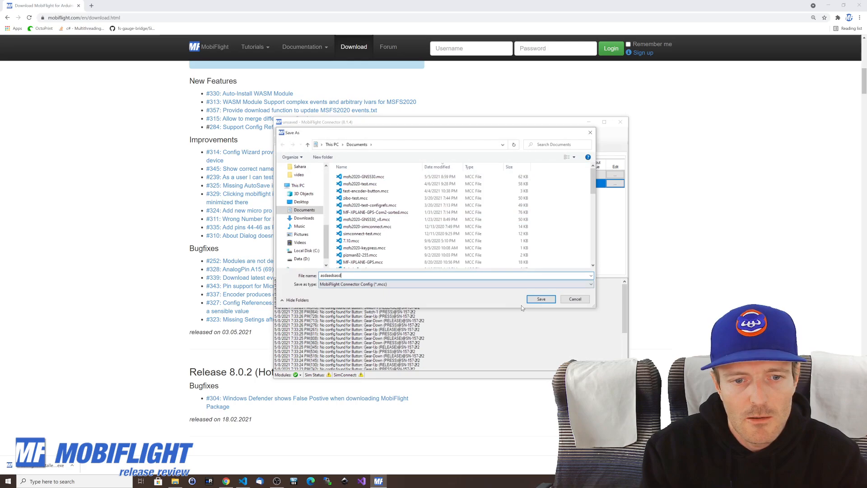
pyautogui.press('Return')
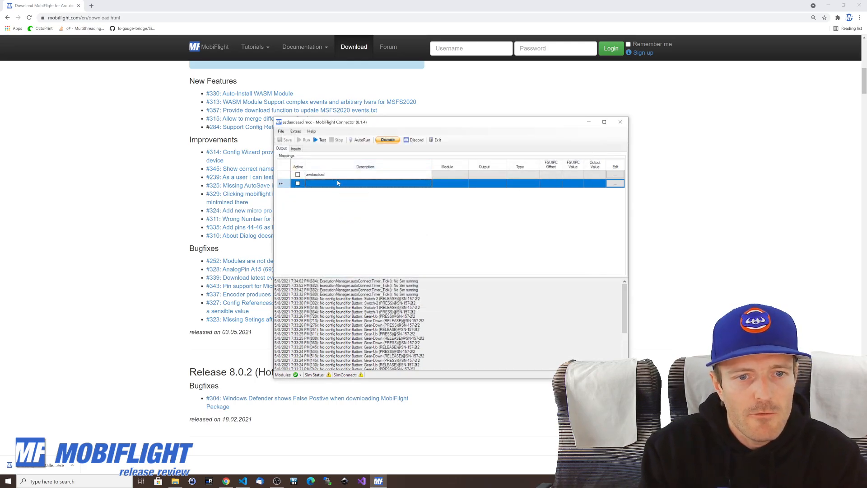
# Apply the "Autopilot - AP Air Speed Value" preset to the new output config and accept it
pyautogui.click(610, 175)
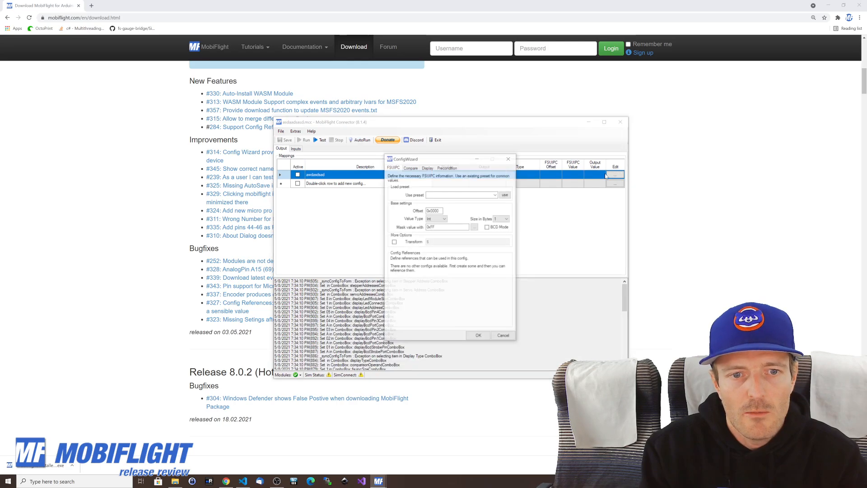
pyautogui.click(447, 168)
pyautogui.click(427, 168)
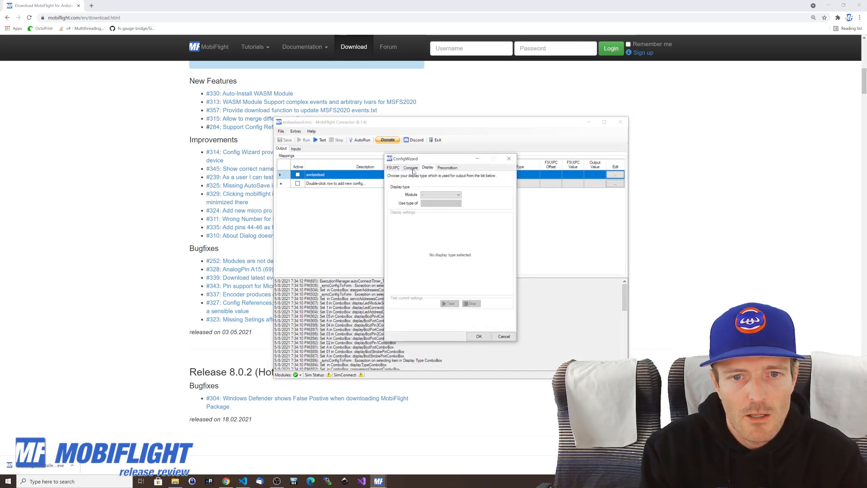
pyautogui.click(409, 168)
pyautogui.click(392, 168)
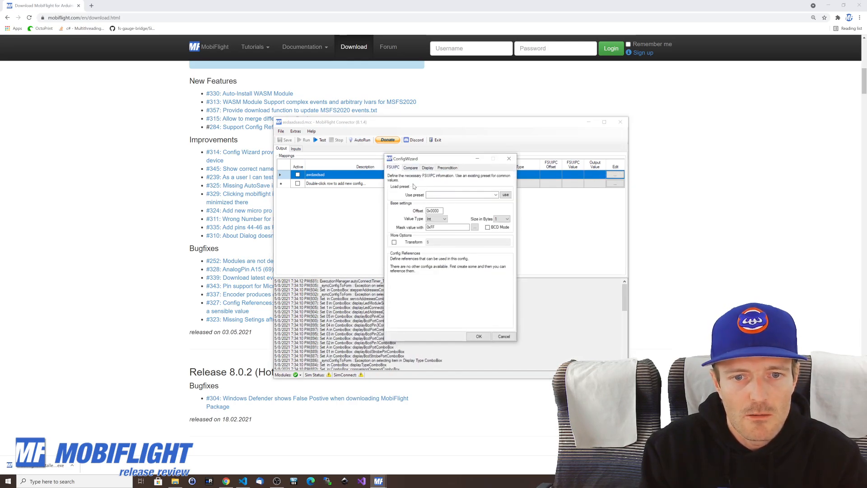
pyautogui.click(495, 195)
pyautogui.click(484, 205)
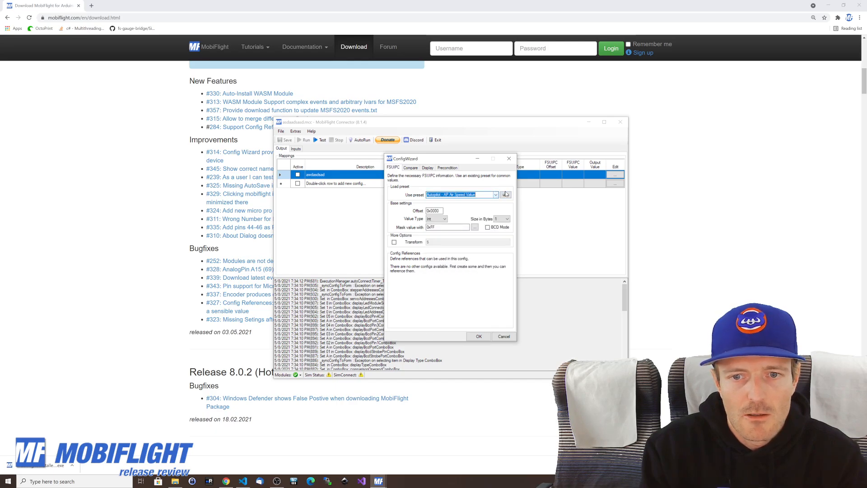
pyautogui.click(505, 195)
pyautogui.click(479, 336)
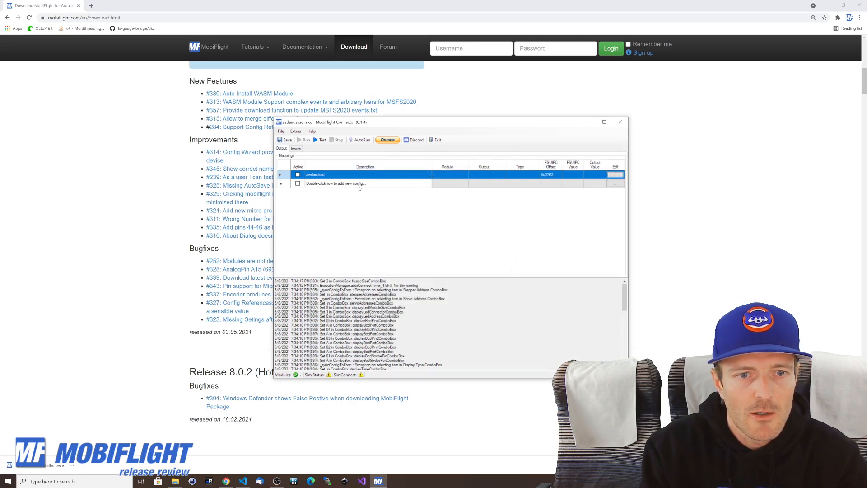
# Exit MobiFlight Connector and save the unsaved configuration changes
pyautogui.click(325, 183)
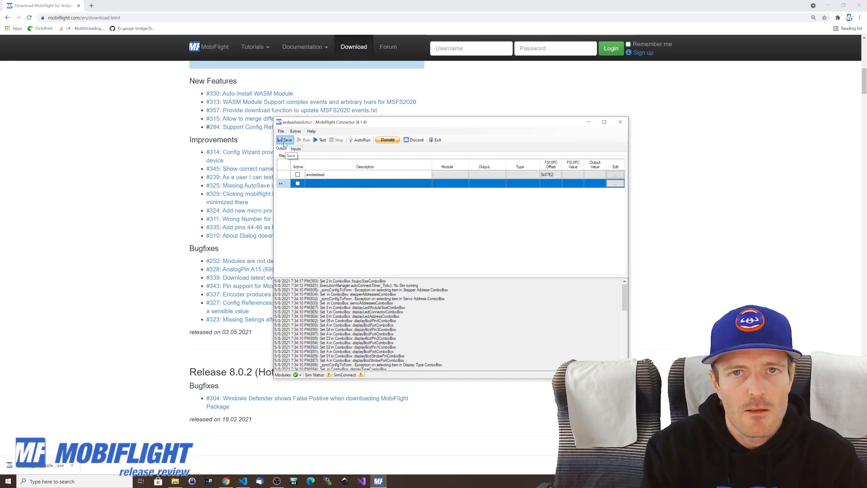
pyautogui.click(437, 140)
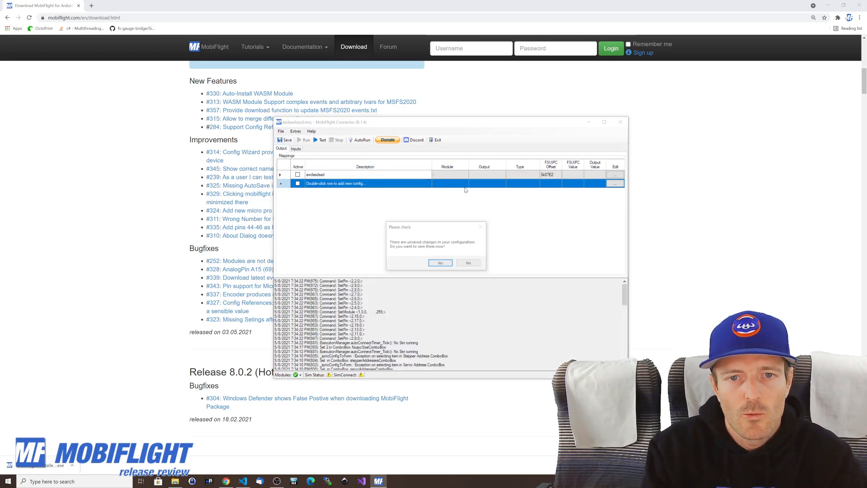
pyautogui.click(441, 265)
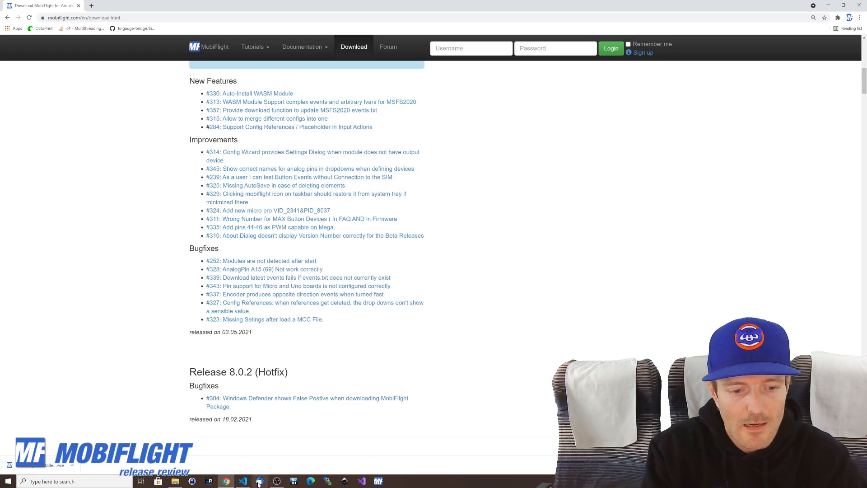
# Reopen MobiFlight Connector and delete the only output config row from the asdaadsasd.mcc configuration
pyautogui.click(379, 481)
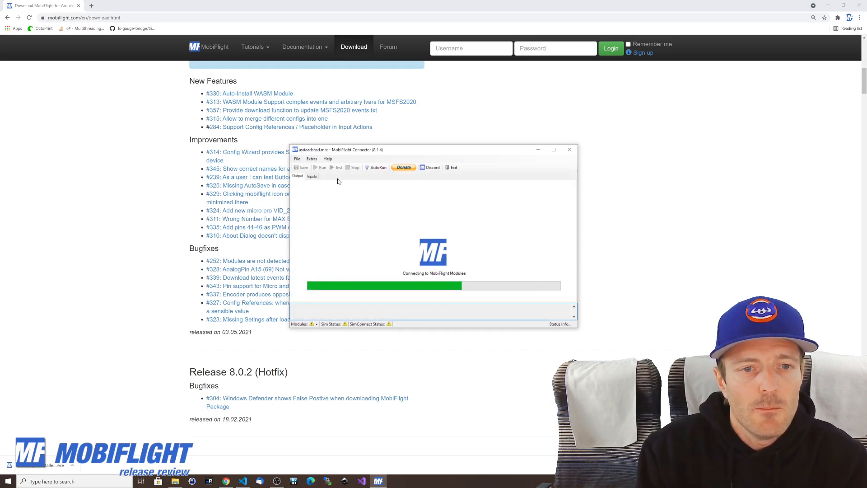
pyautogui.rightClick(341, 202)
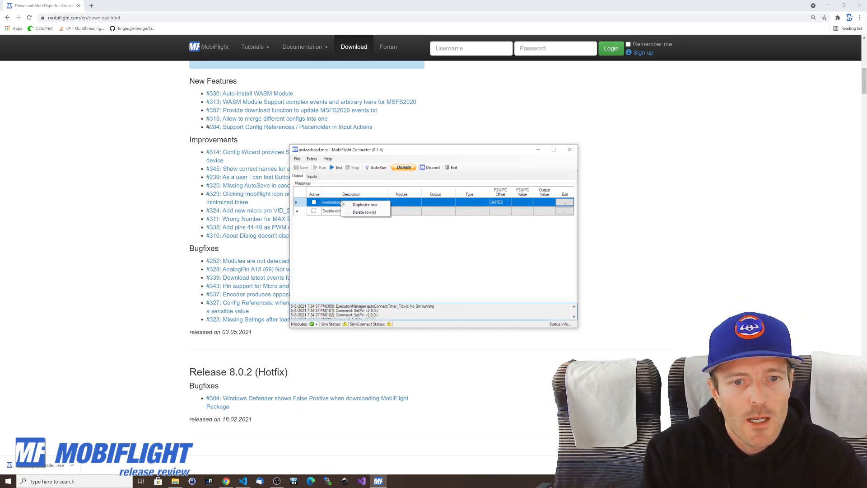
pyautogui.click(361, 212)
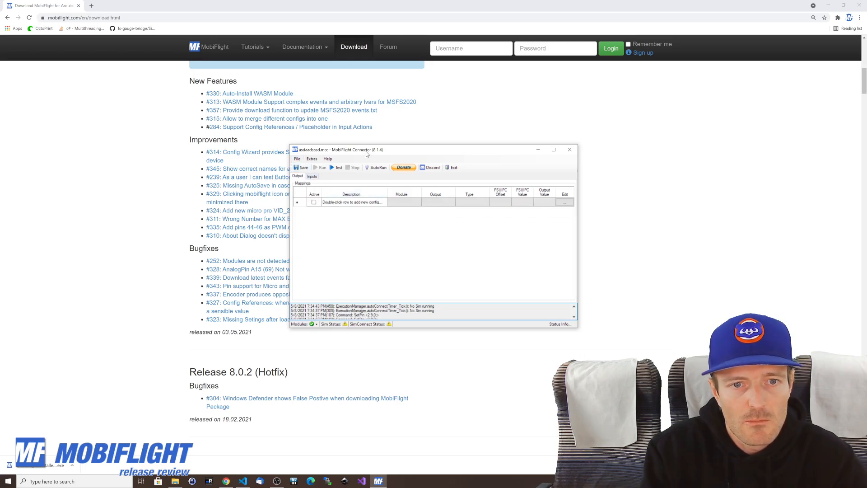
pyautogui.moveTo(365, 149); pyautogui.dragTo(352, 116)
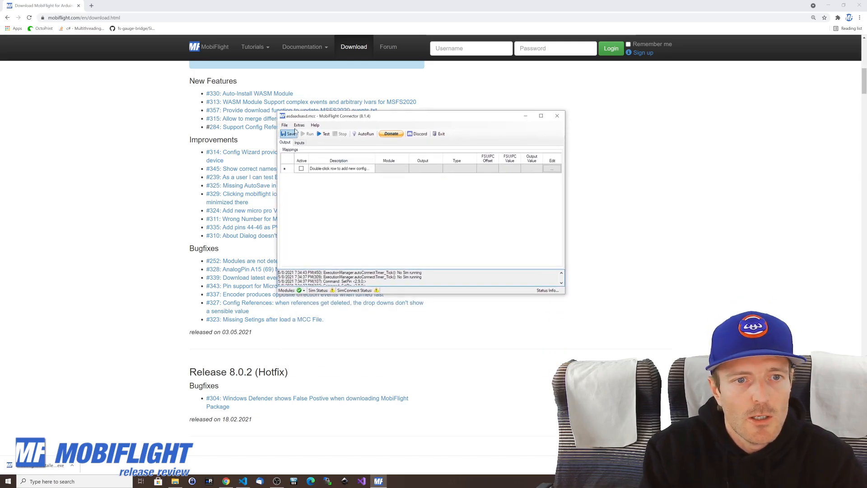
# Switch back to MobiFlight Connector, add an output config row with a dummy description, and save the configuration
pyautogui.click(329, 171)
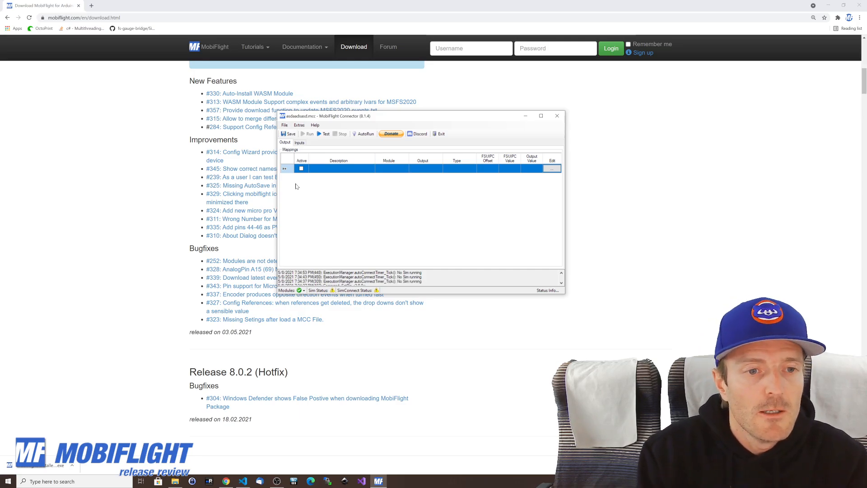
pyautogui.click(195, 188)
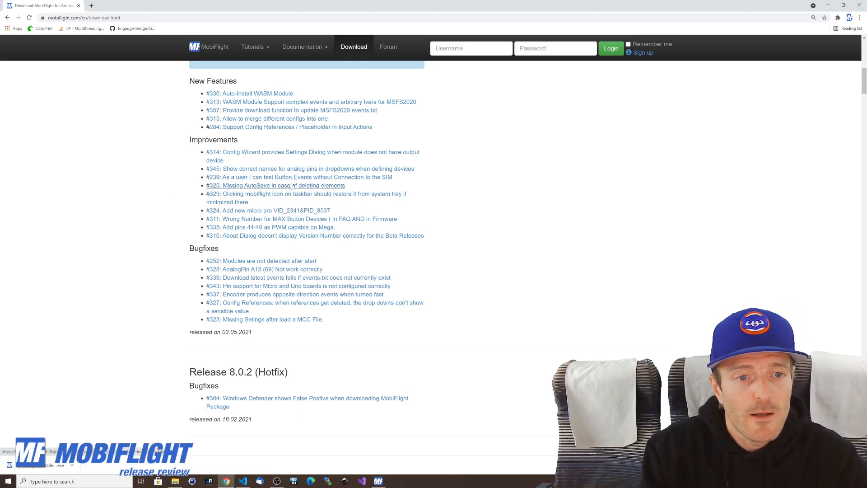
pyautogui.hotkey('alt', 'Tab')
pyautogui.write('adas')
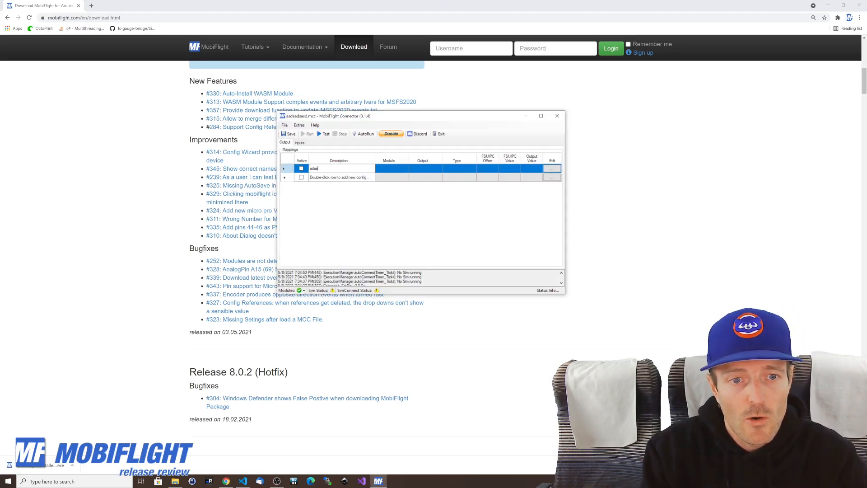
pyautogui.click(346, 179)
pyautogui.click(284, 125)
pyautogui.click(339, 199)
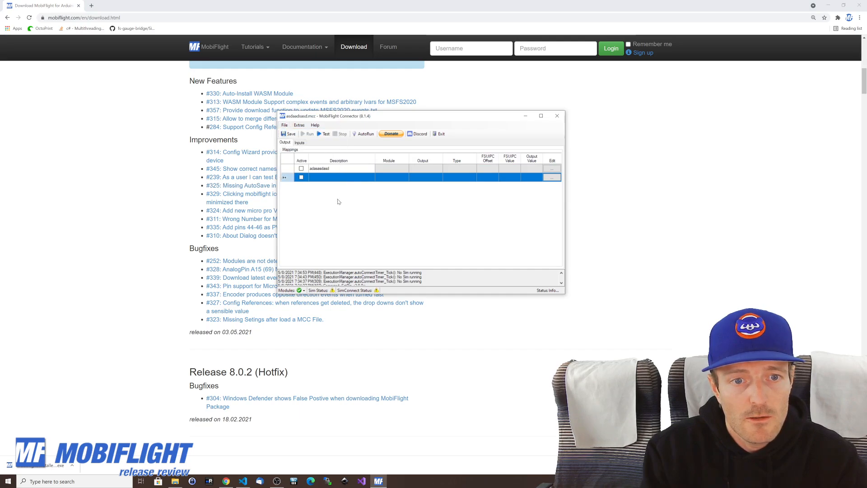
pyautogui.click(288, 134)
# Extend the dummy description of the first output config row with more text and commit the edit
pyautogui.click(337, 171)
pyautogui.click(341, 172)
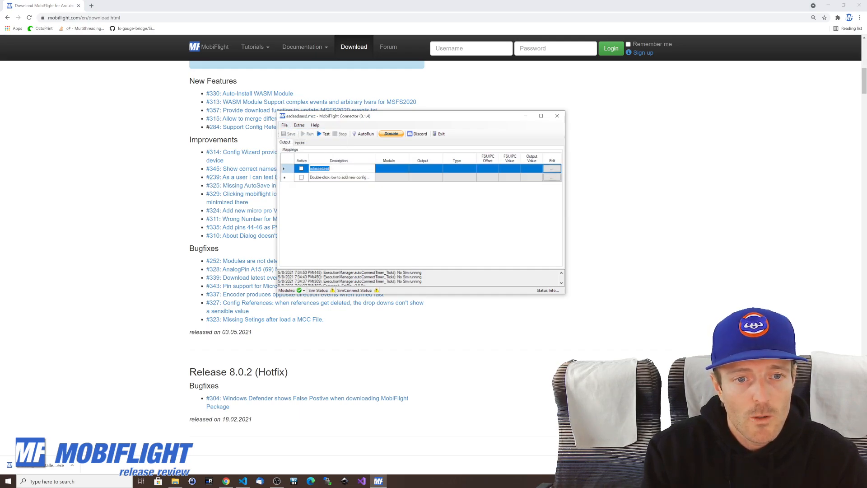
pyautogui.click(352, 179)
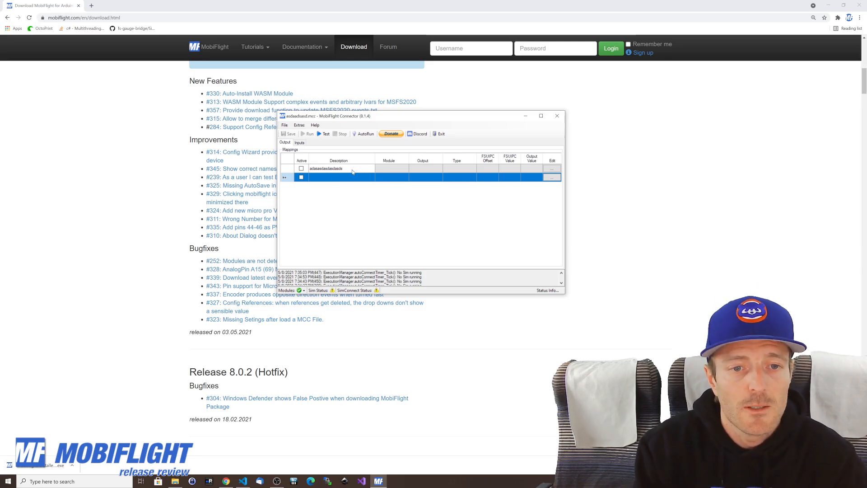
# Check the improvements list on the MobiFlight download page, then minimize MobiFlight Connector to the system tray
pyautogui.click(238, 189)
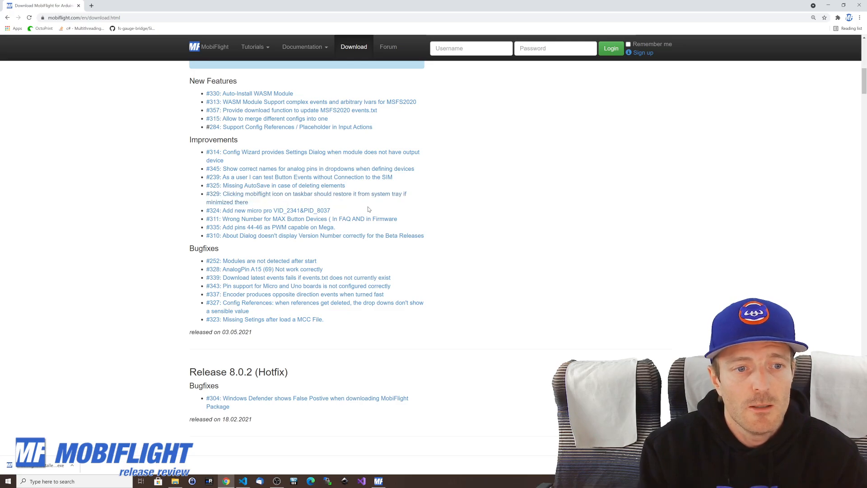
pyautogui.hotkey('alt', 'Tab')
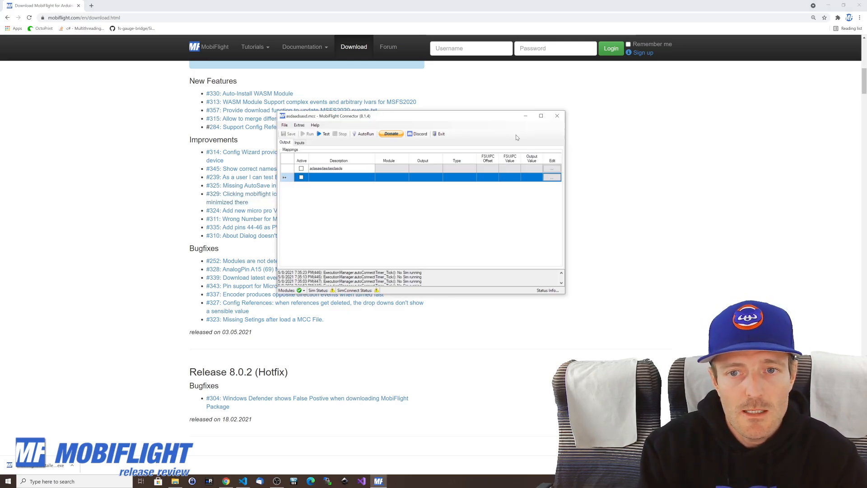
pyautogui.click(525, 116)
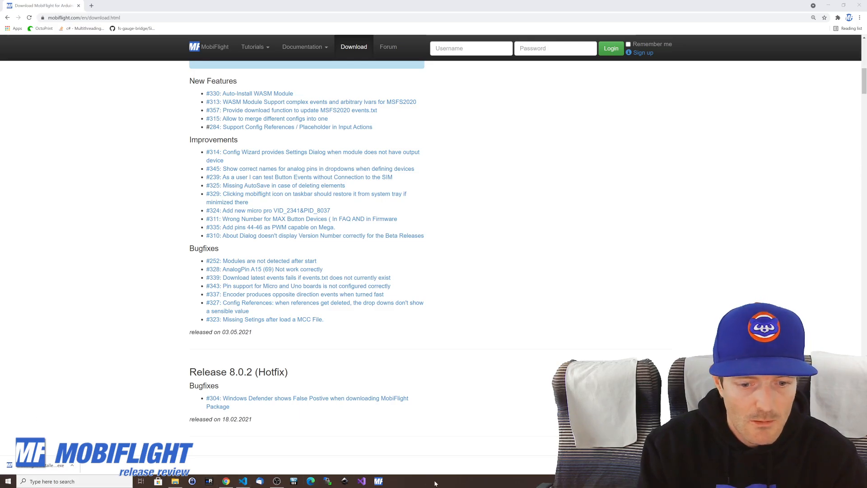
# Unlock the Windows taskbars and move the taskbar from the lower screen edge to the left edge
pyautogui.rightClick(458, 482)
pyautogui.click(473, 461)
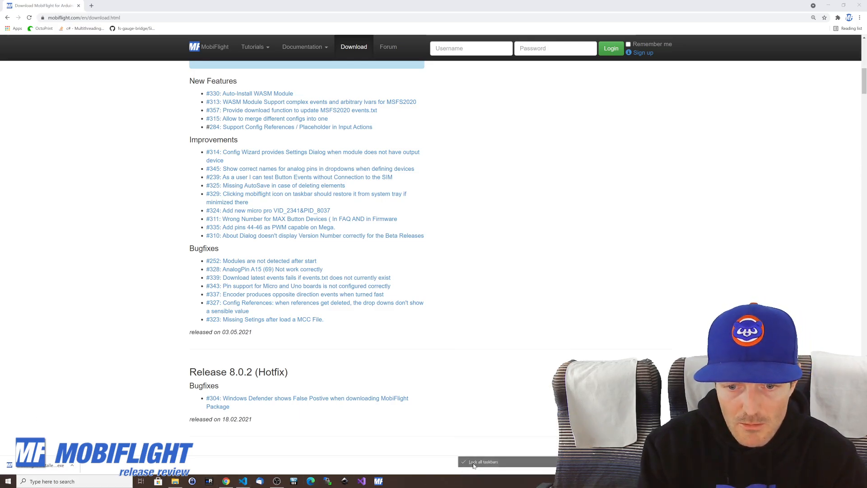
pyautogui.moveTo(473, 481); pyautogui.dragTo(2, 231)
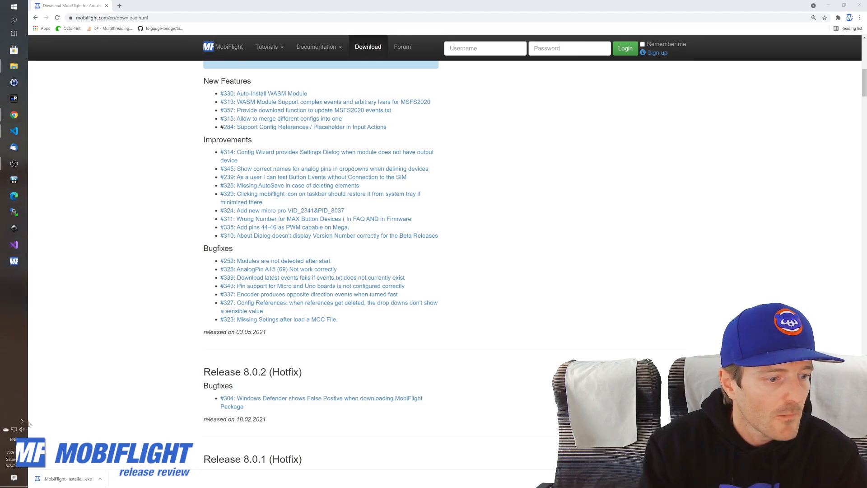
# Check the Windows notifications and restore MobiFlight Connector from the hidden system tray icons
pyautogui.click(13, 479)
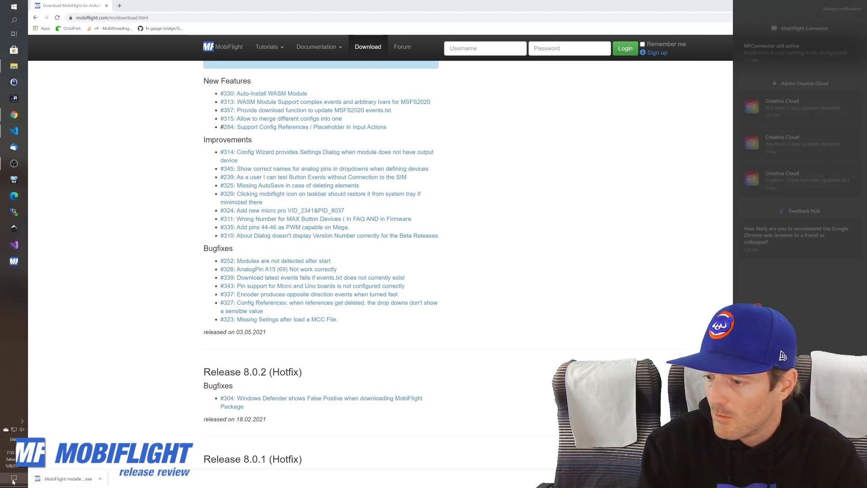
pyautogui.click(21, 421)
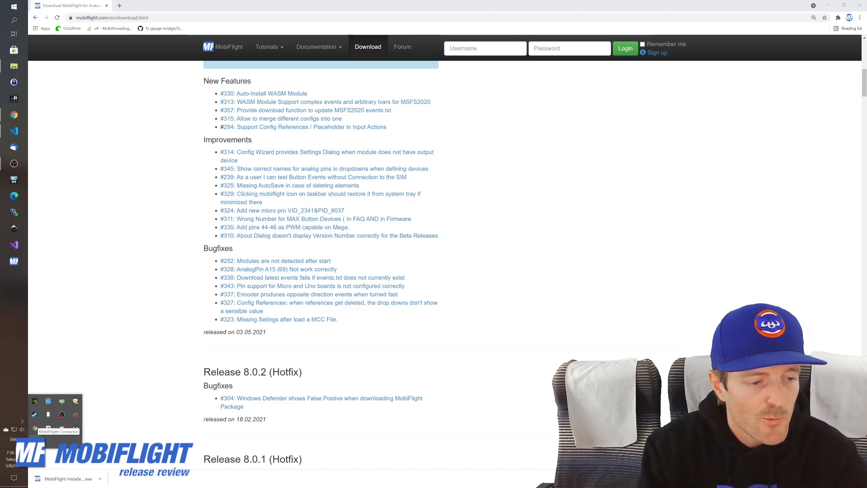
pyautogui.click(35, 428)
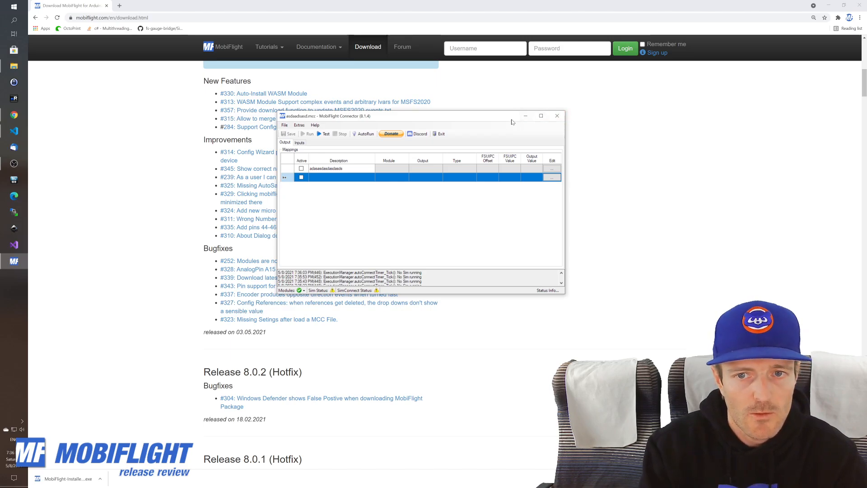
# Bring MobiFlight Connector back in front of the browser from the taskbar and minimize it again
pyautogui.click(104, 357)
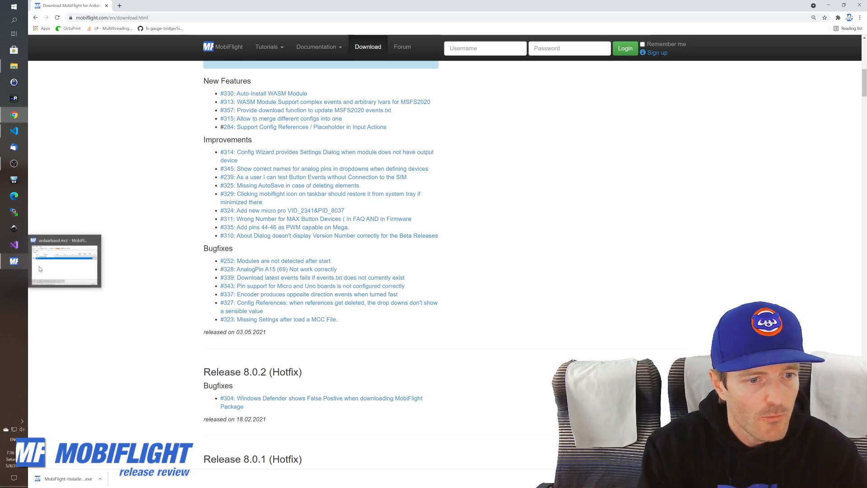
pyautogui.click(14, 260)
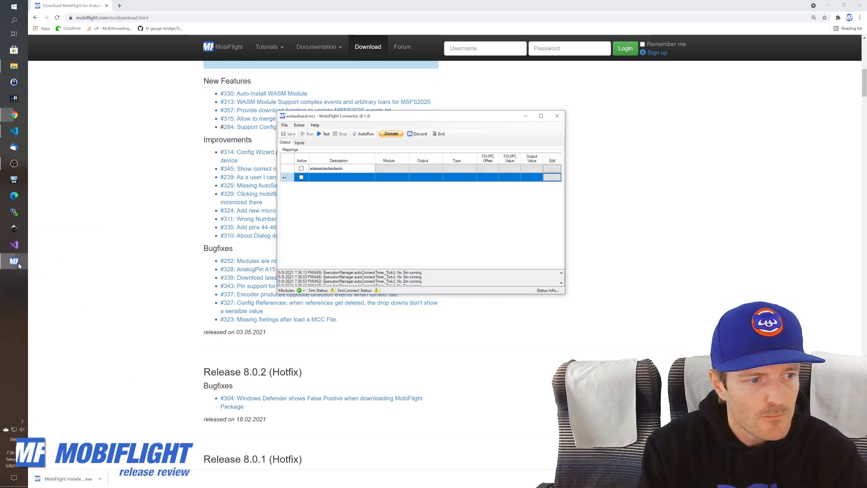
pyautogui.click(525, 116)
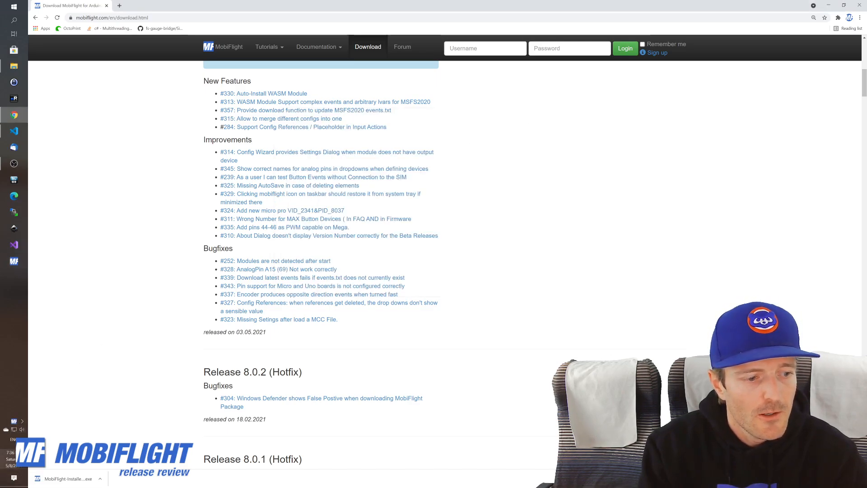
# Open the Windows taskbar settings for choosing which icons appear on the taskbar
pyautogui.rightClick(14, 361)
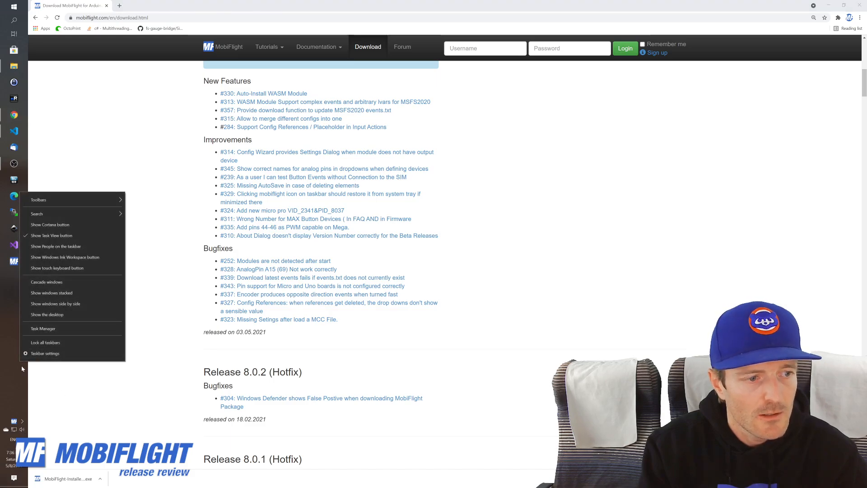
pyautogui.click(12, 383)
pyautogui.rightClick(15, 389)
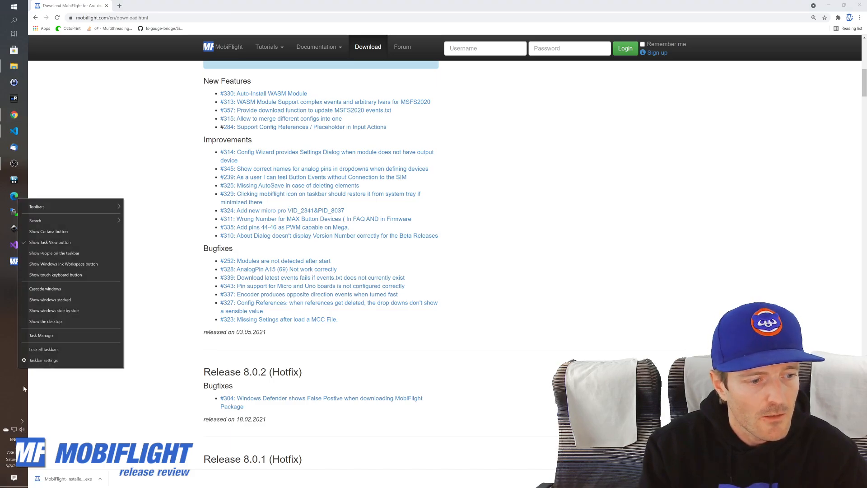
pyautogui.click(44, 360)
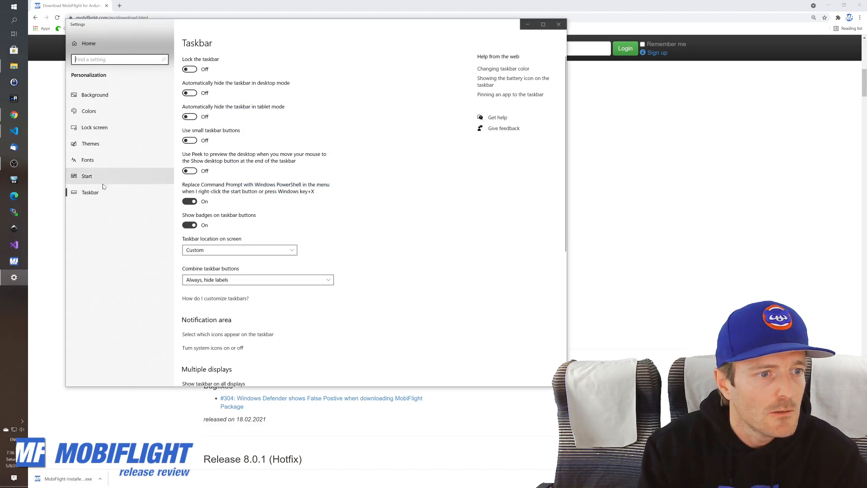
pyautogui.scroll(-5, 284, 291)
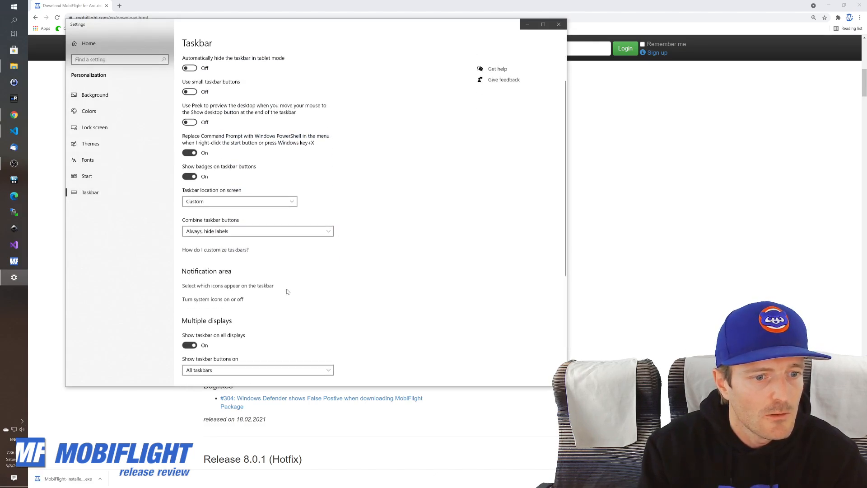
pyautogui.click(208, 90)
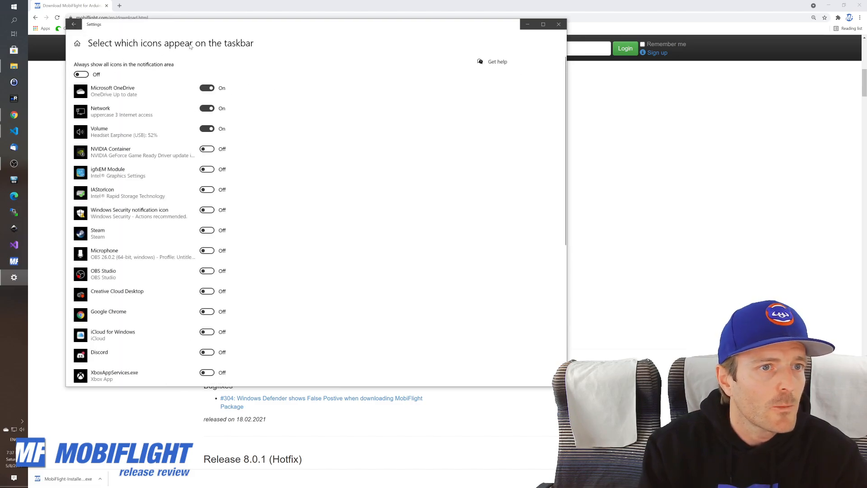
# Turn on both MobiFlight Connector entries so their icons always appear in the notification area, and close Settings
pyautogui.scroll(-5, 162, 168)
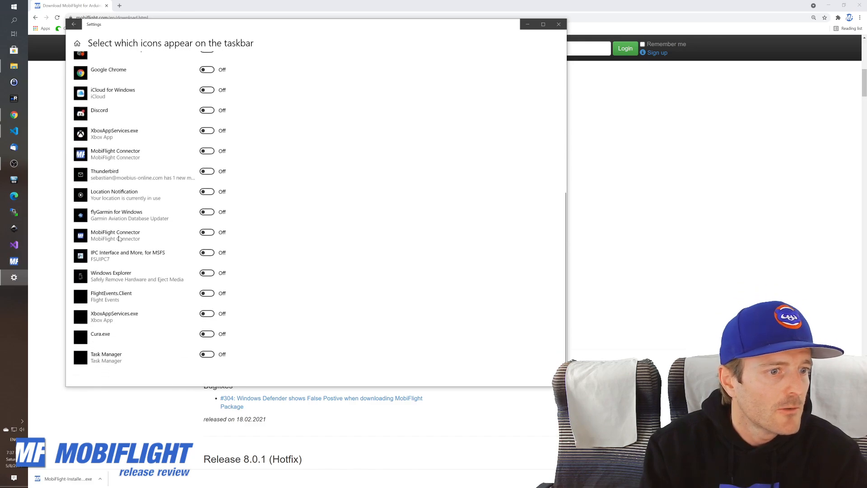
pyautogui.click(207, 232)
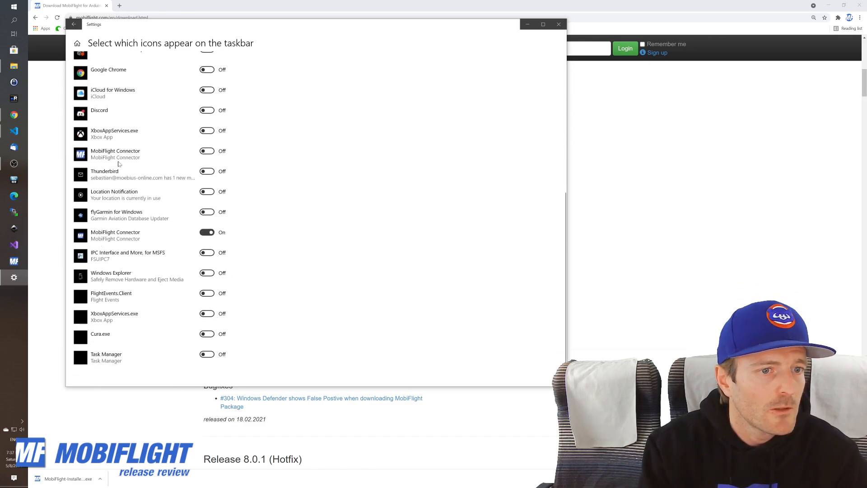
pyautogui.click(206, 151)
pyautogui.click(207, 152)
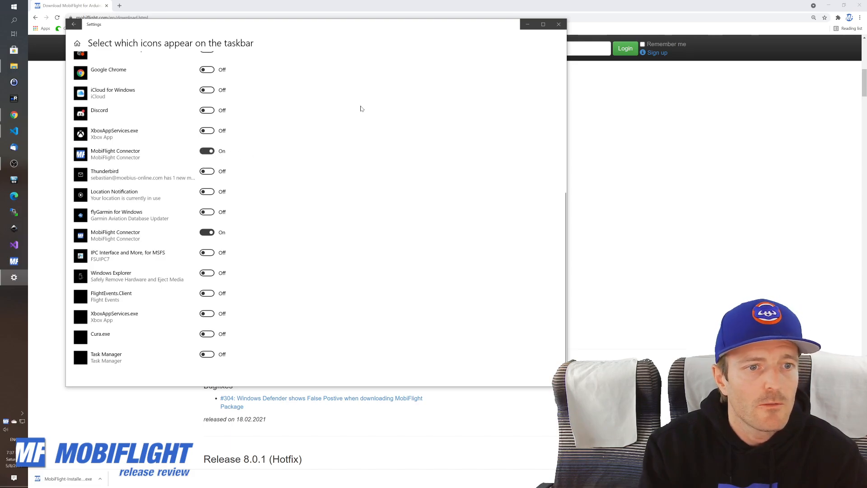
pyautogui.click(559, 25)
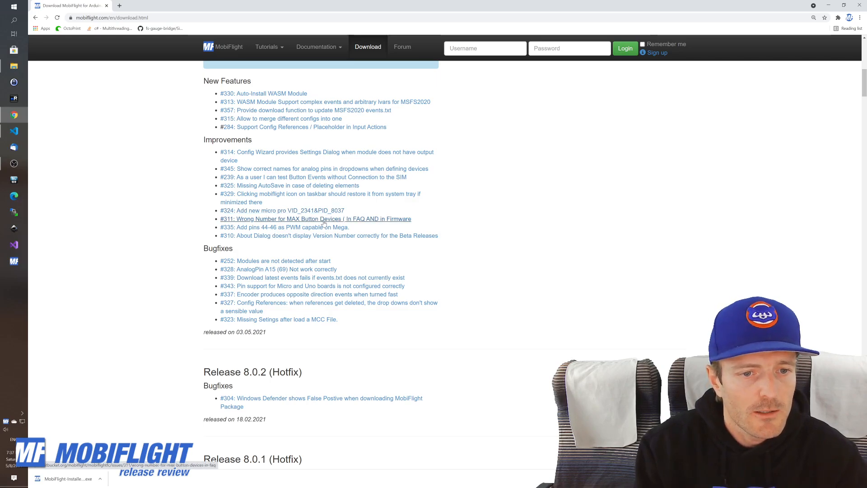
# Review the remaining 8.1 improvements and bugfixes and compare them with the 8.0.2, 8.0.1, 8.0 and 7.10.0 release notes
pyautogui.scroll(-1, 319, 224)
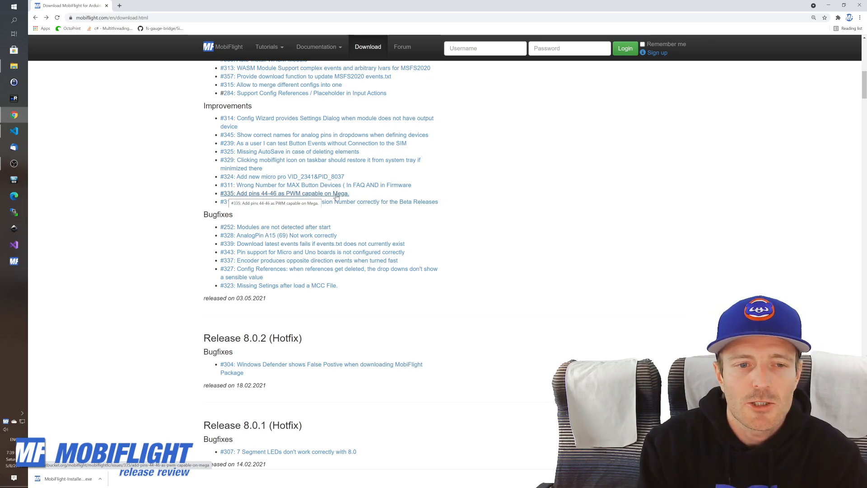
pyautogui.scroll(-2, 334, 294)
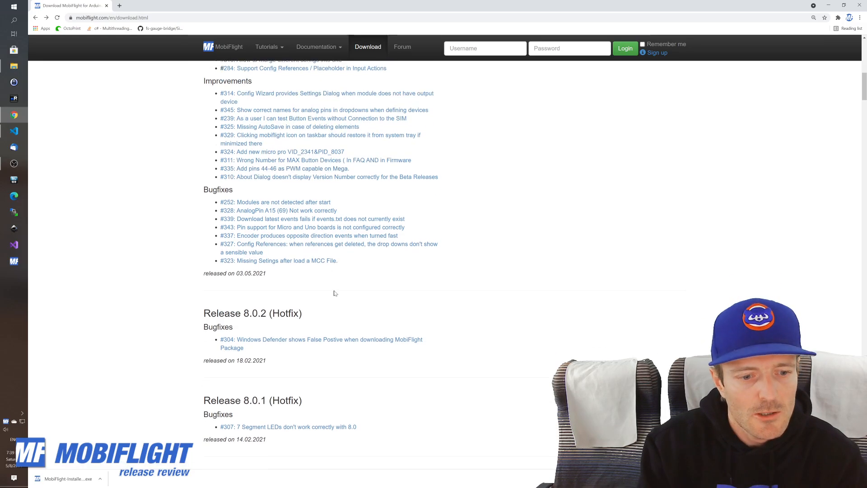
pyautogui.scroll(-6, 335, 294)
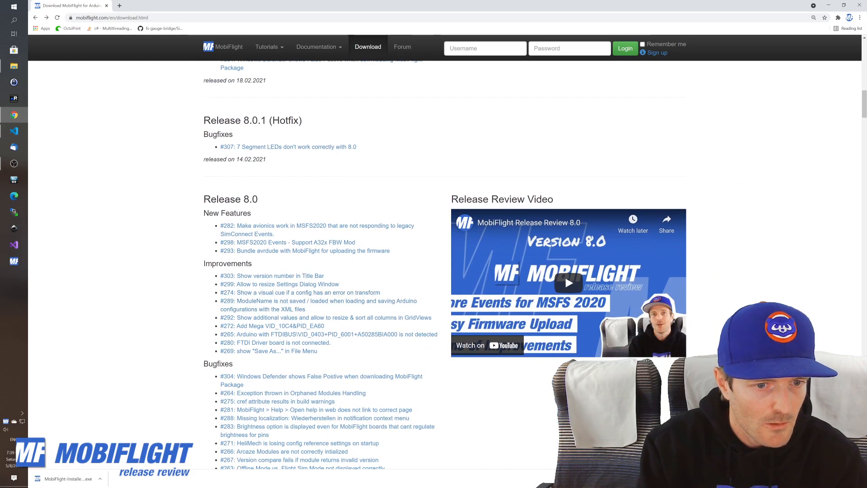
pyautogui.scroll(-2, 275, 342)
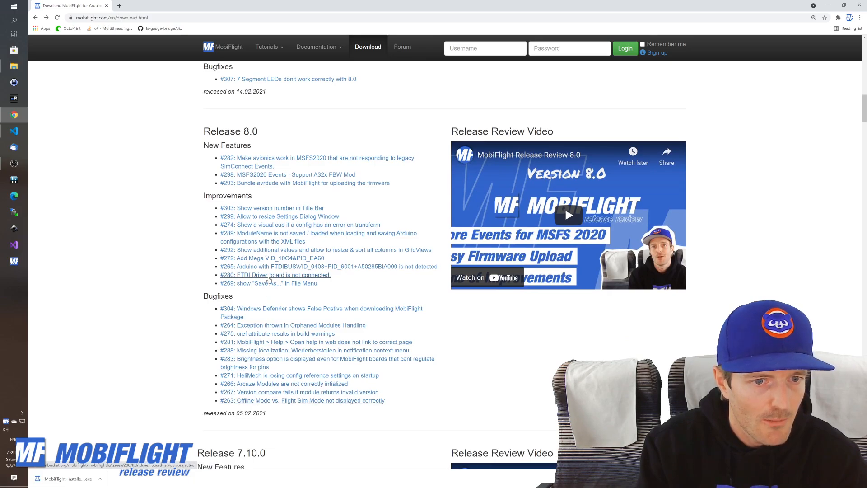
pyautogui.scroll(-3, 269, 298)
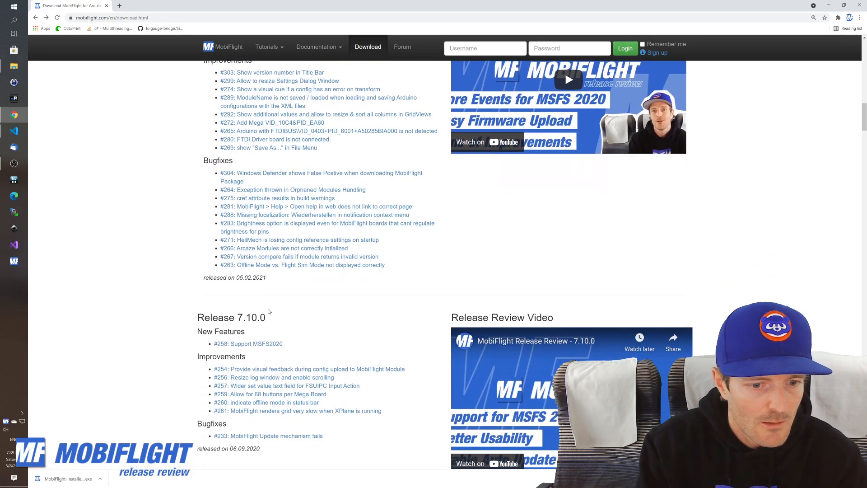
pyautogui.scroll(7, 271, 293)
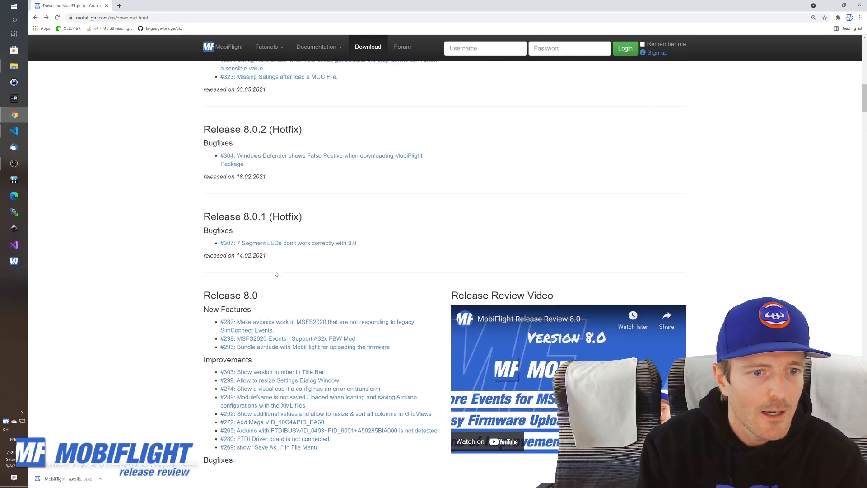
pyautogui.scroll(5, 275, 274)
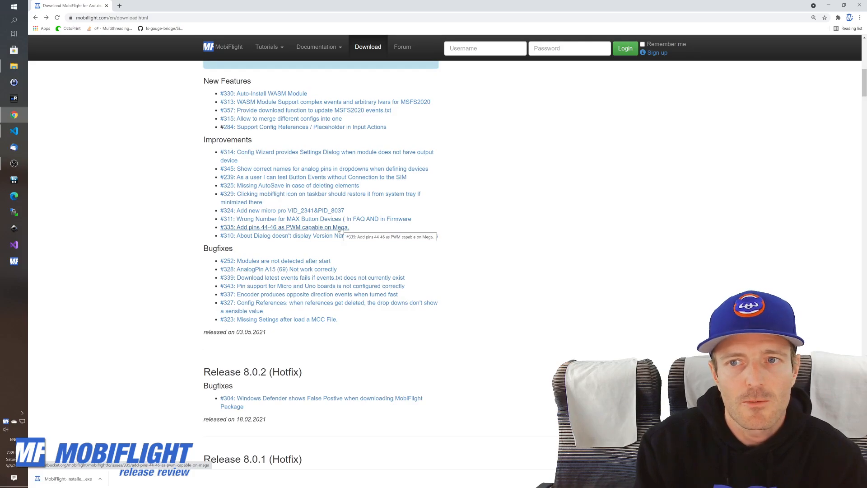
pyautogui.scroll(-6, 337, 296)
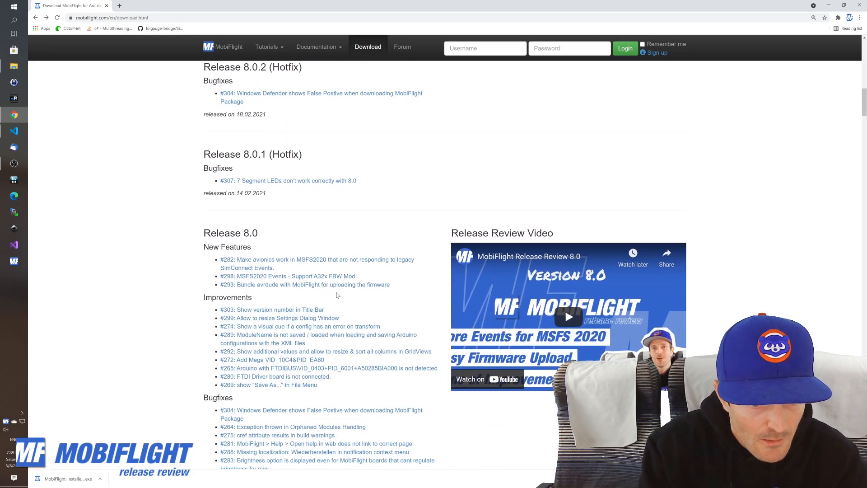
pyautogui.scroll(-1, 336, 296)
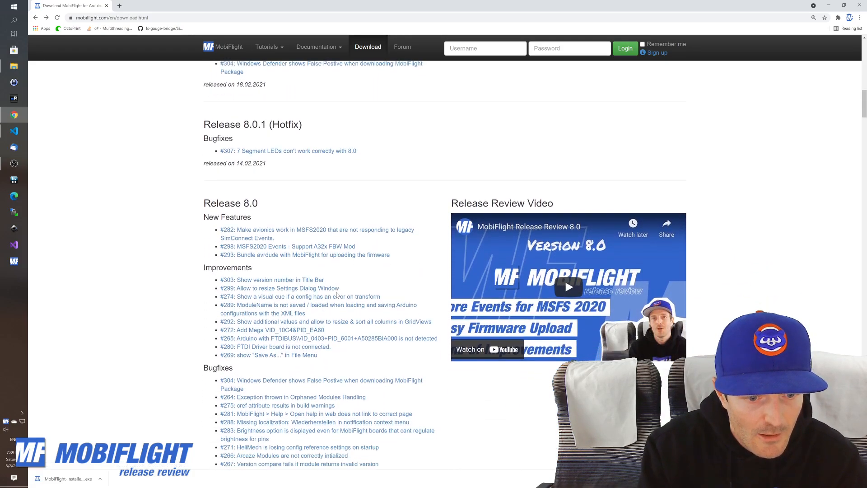
# Return to the Release 8.1 notes on the download page and review the list of improvements
pyautogui.scroll(9, 279, 314)
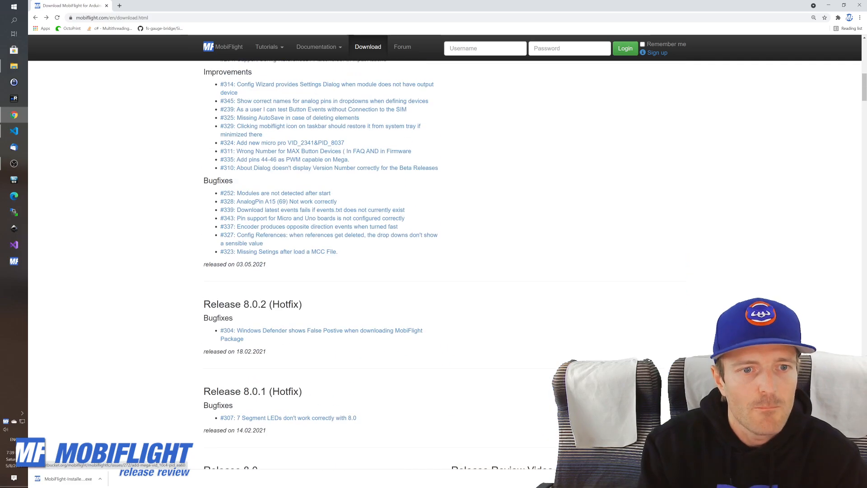
pyautogui.scroll(-3, 304, 298)
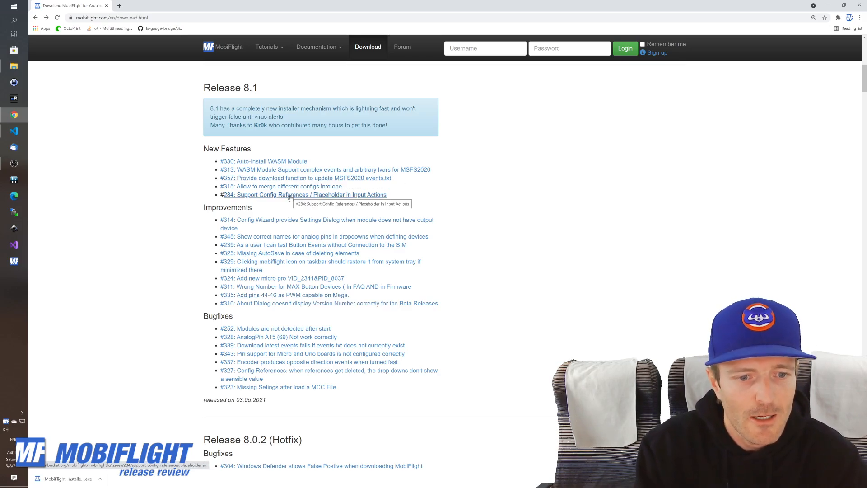
pyautogui.scroll(-1, 312, 298)
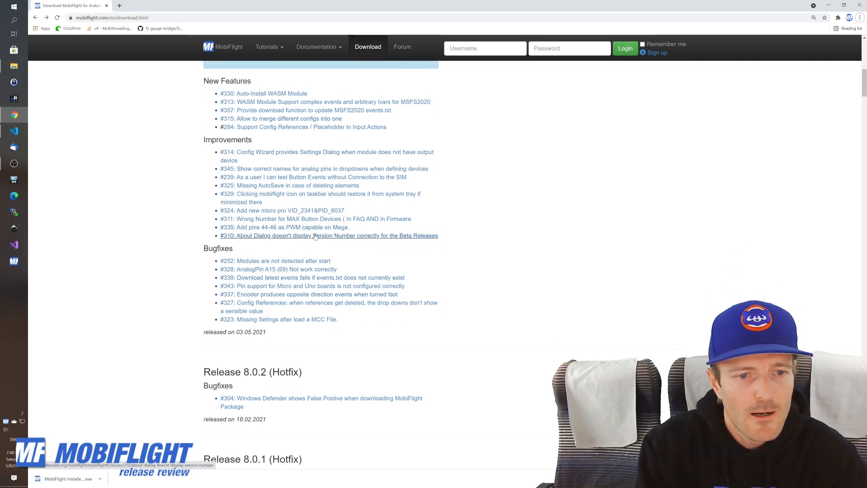
# Switch from the browser to MobiFlight Connector and bring its main window to the front
pyautogui.hotkey('alt', 'Tab')
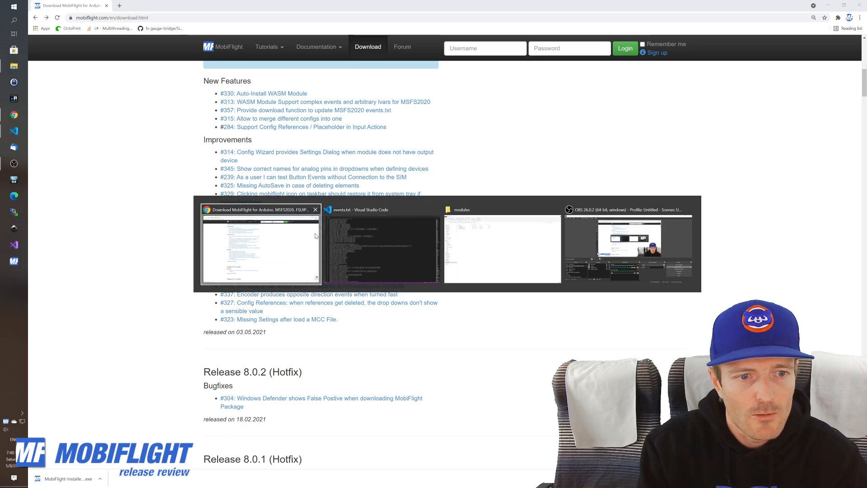
pyautogui.click(262, 248)
pyautogui.press('super')
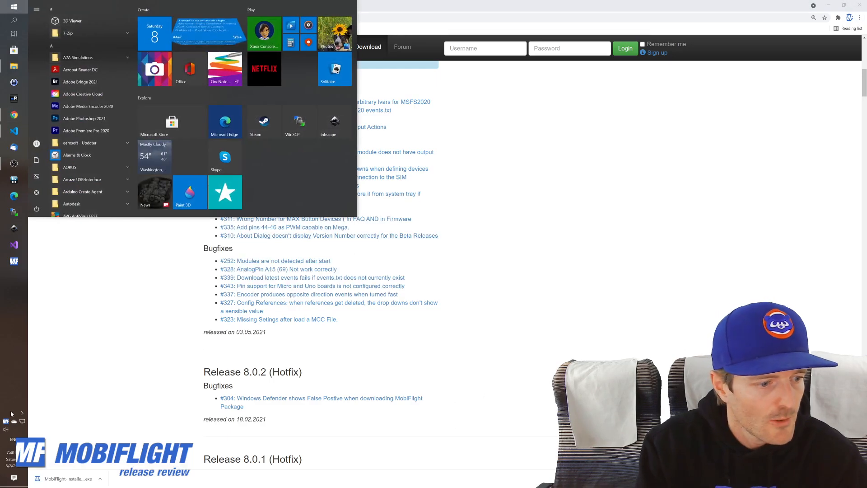
pyautogui.click(161, 346)
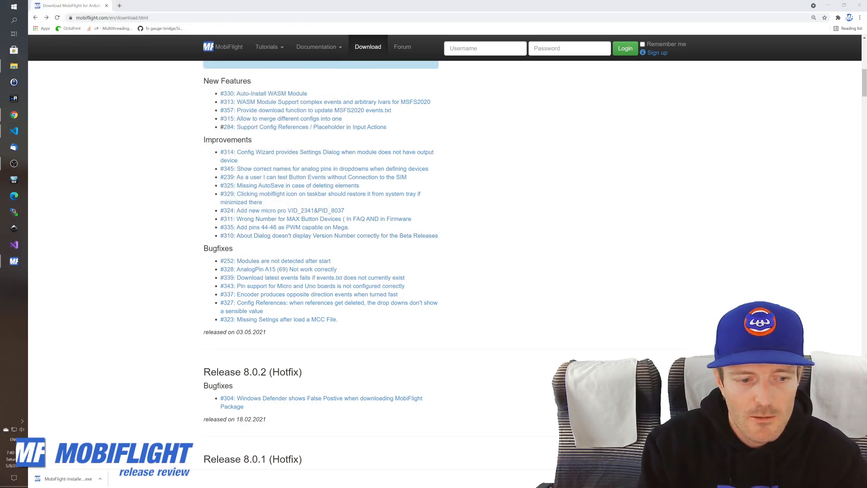
pyautogui.click(68, 478)
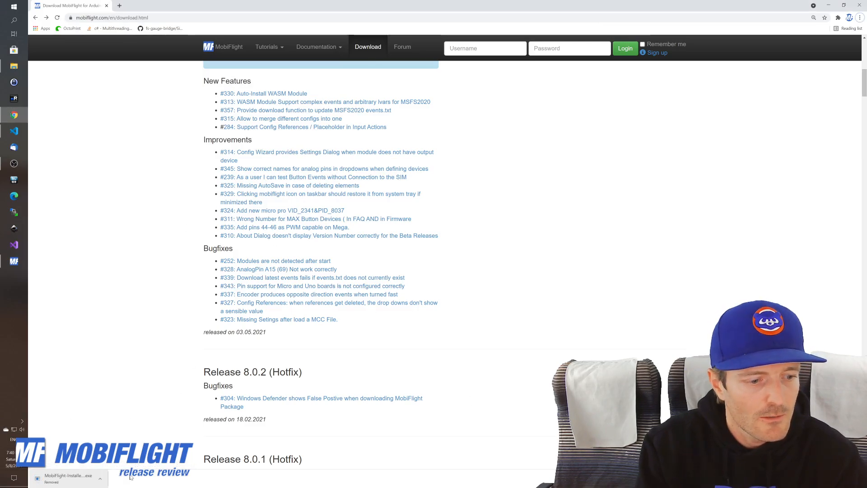
pyautogui.moveTo(13, 267)
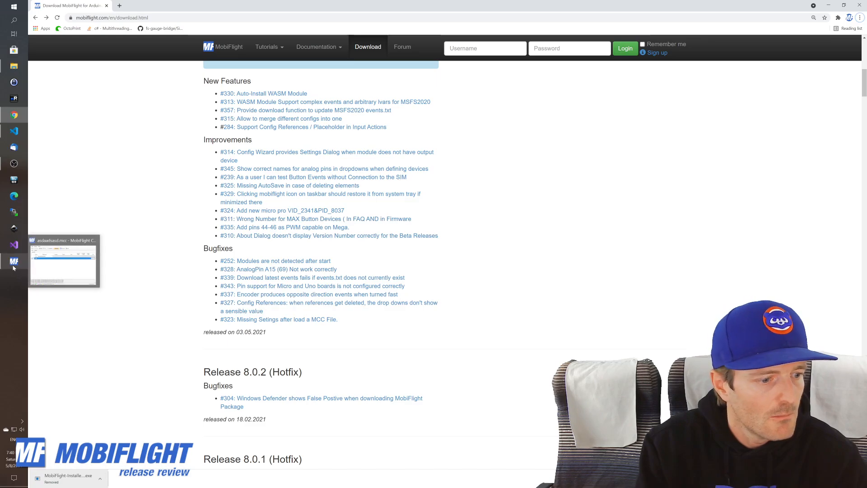
pyautogui.click(13, 267)
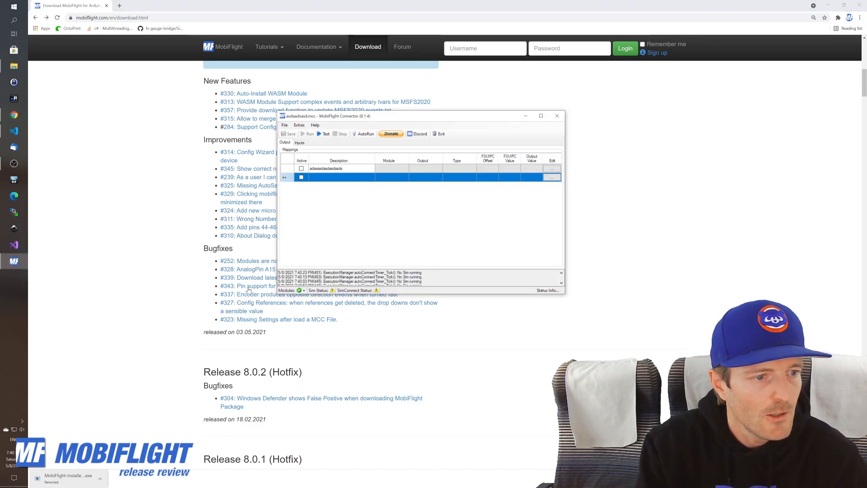
# View the MSFS2020 options, open the MobiFlight Modules settings, expand GMA345 and Radio, and show the settings of Radio's Output device
pyautogui.click(299, 125)
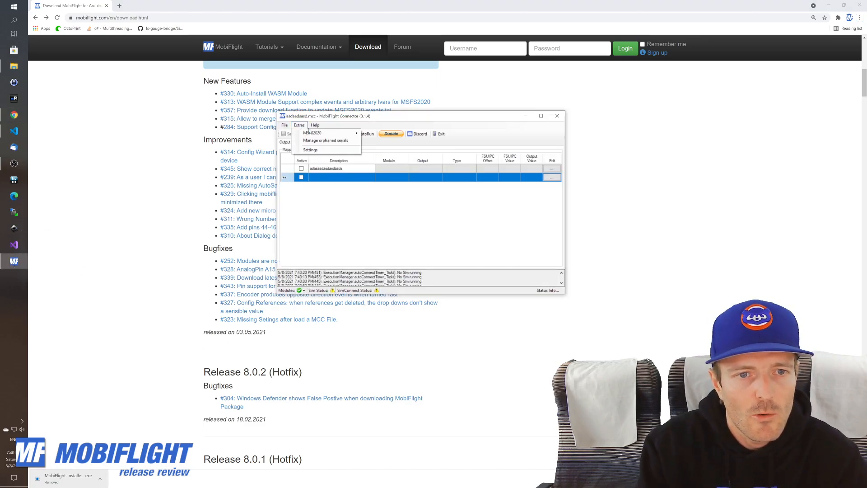
pyautogui.moveTo(343, 133)
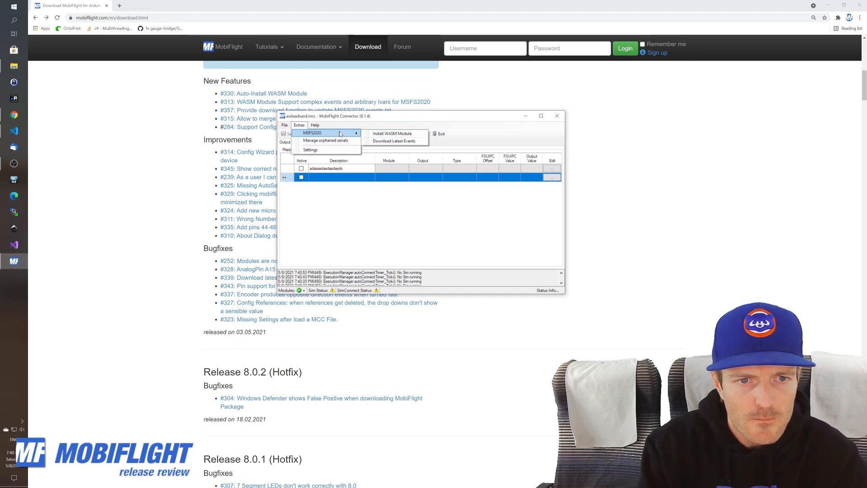
pyautogui.click(300, 125)
pyautogui.click(301, 126)
pyautogui.click(319, 151)
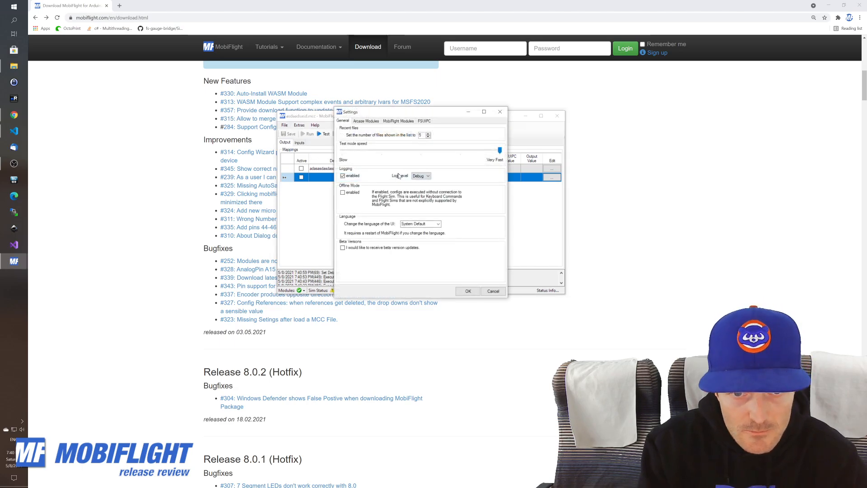
pyautogui.click(398, 121)
pyautogui.click(341, 156)
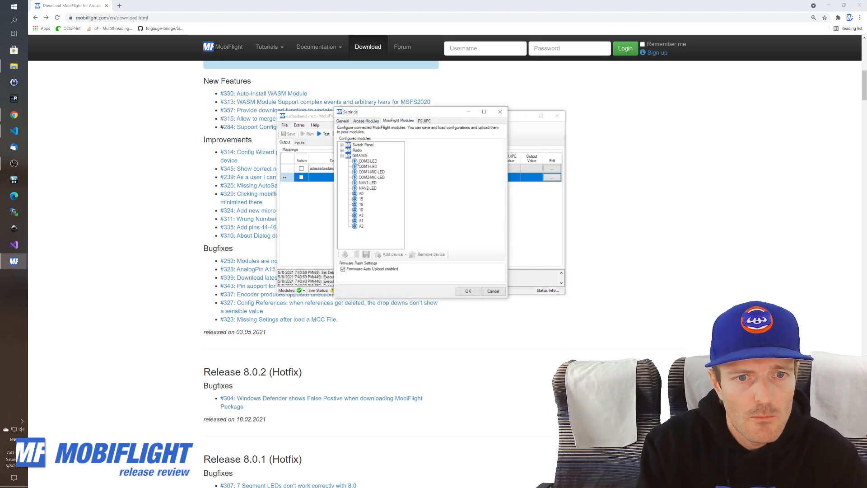
pyautogui.click(342, 150)
pyautogui.click(364, 156)
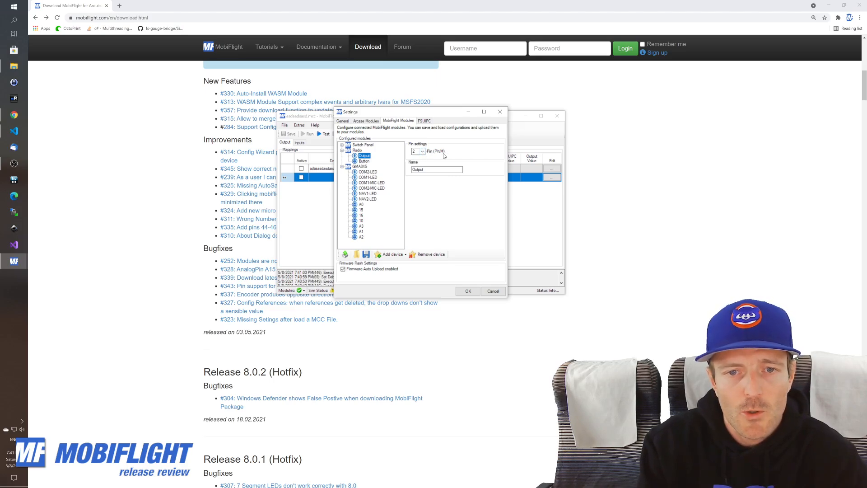
# Try several pins for the Radio module's Output device to compare their PWM support, and close Settings without applying the changes
pyautogui.click(422, 151)
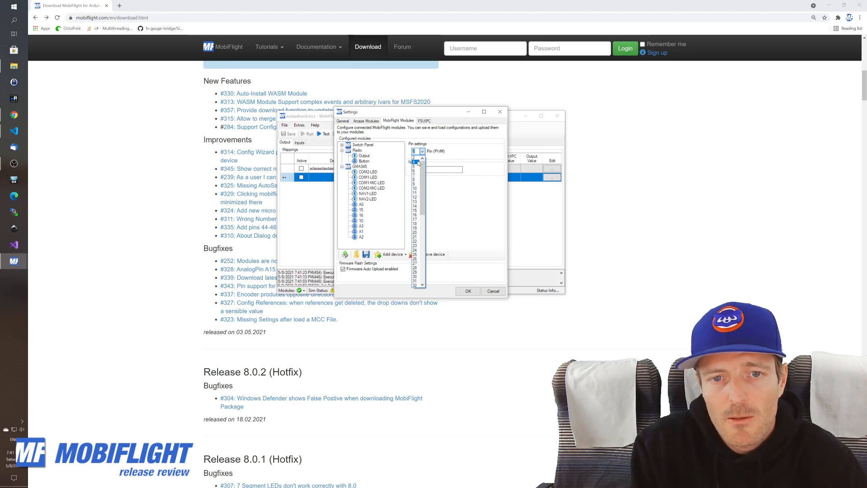
pyautogui.click(418, 162)
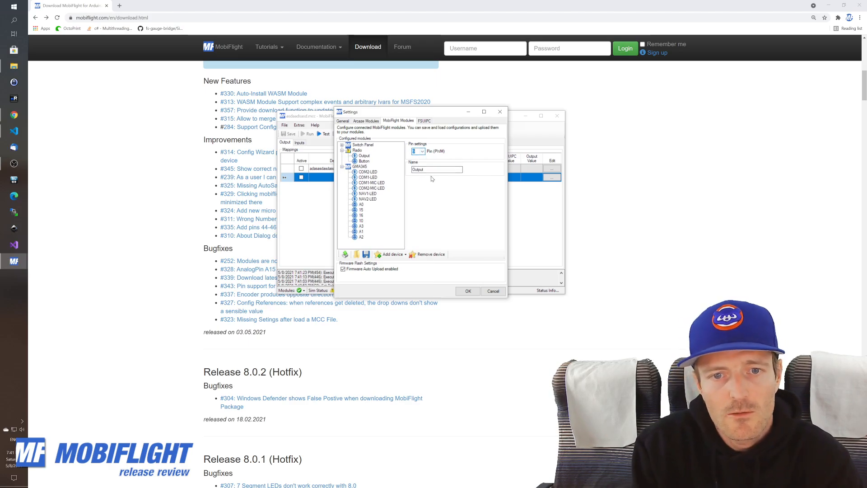
pyautogui.press('Down')
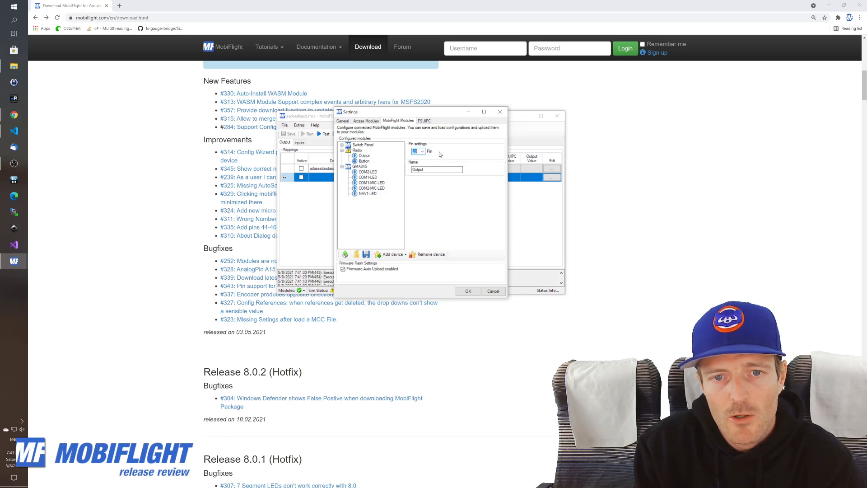
pyautogui.click(421, 151)
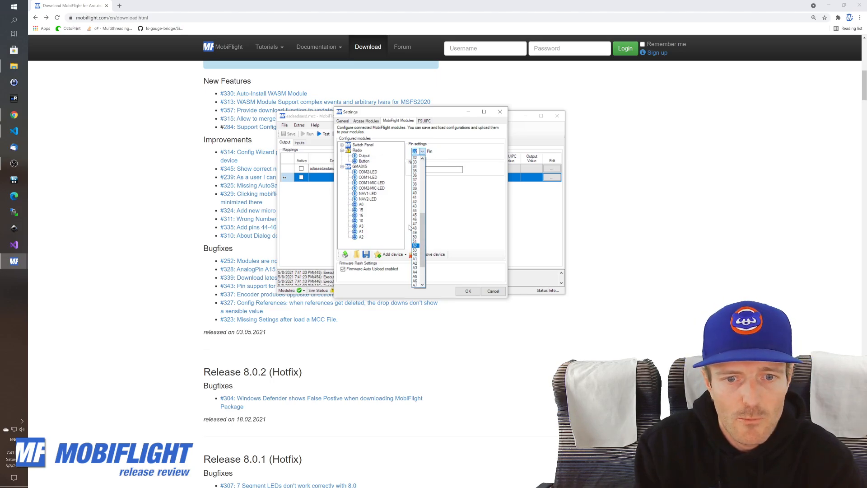
pyautogui.click(416, 214)
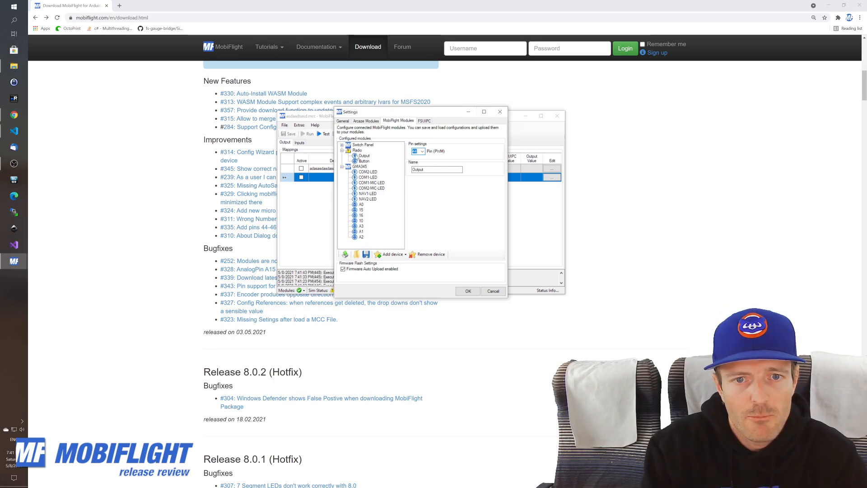
pyautogui.click(355, 157)
pyautogui.click(500, 111)
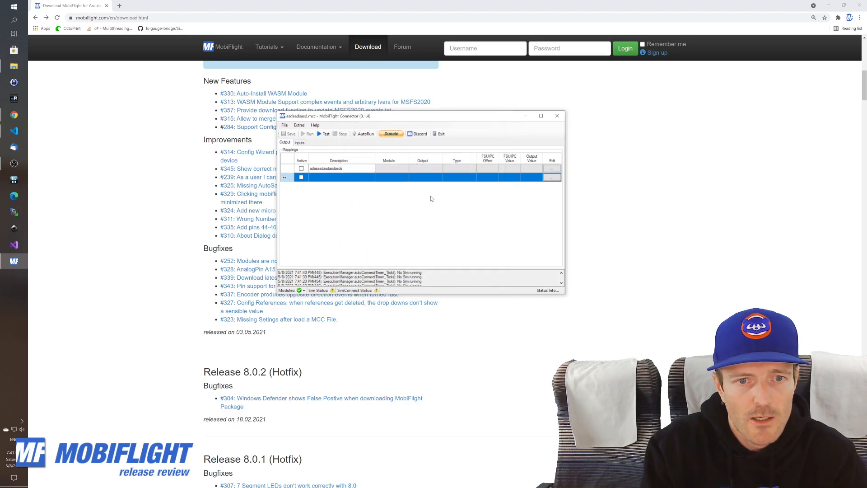
# Open the existing output config for editing and set its display to the Switch Panel module with type Pin
pyautogui.click(551, 168)
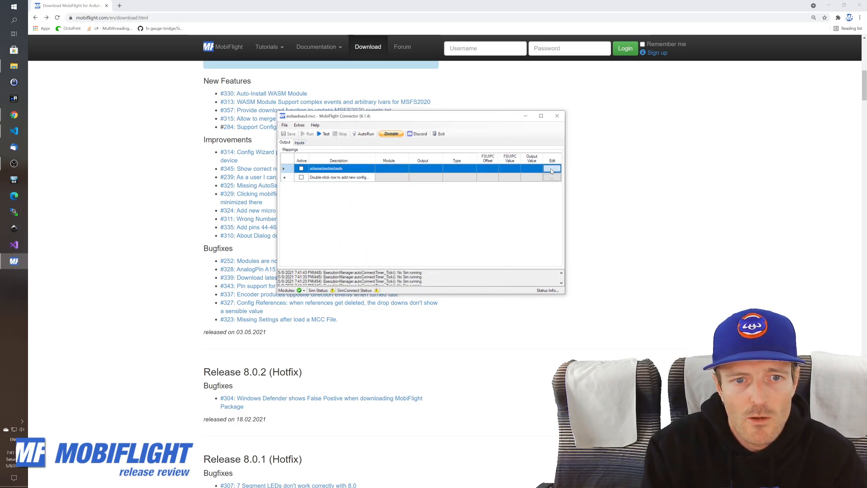
pyautogui.click(397, 122)
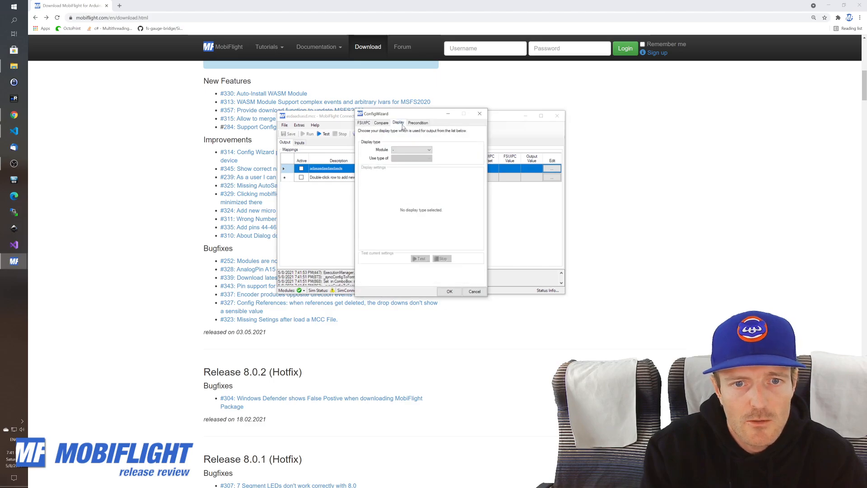
pyautogui.click(411, 149)
pyautogui.click(413, 161)
pyautogui.click(411, 158)
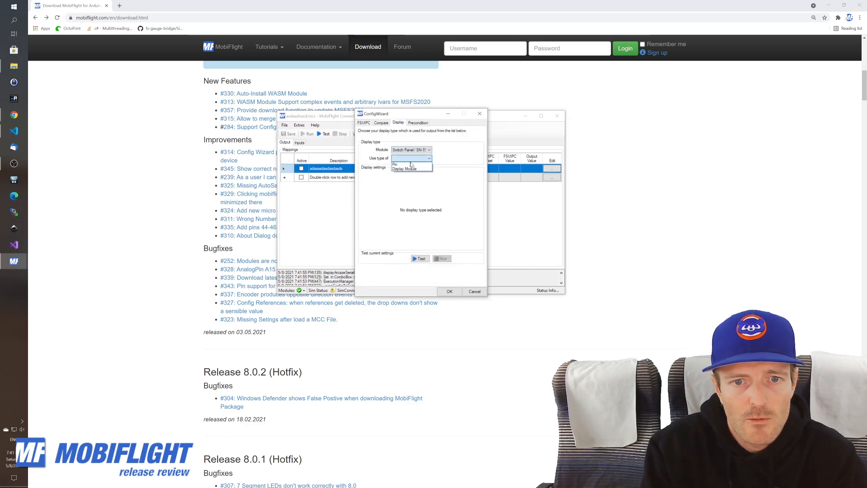
pyautogui.click(409, 166)
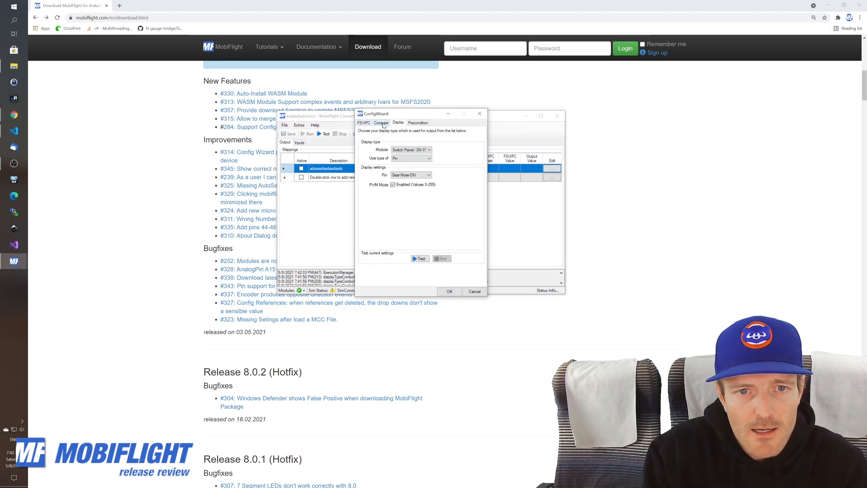
# Look through the config's FSUIPC and Compare settings, return to its Display settings, and accept the config
pyautogui.click(362, 123)
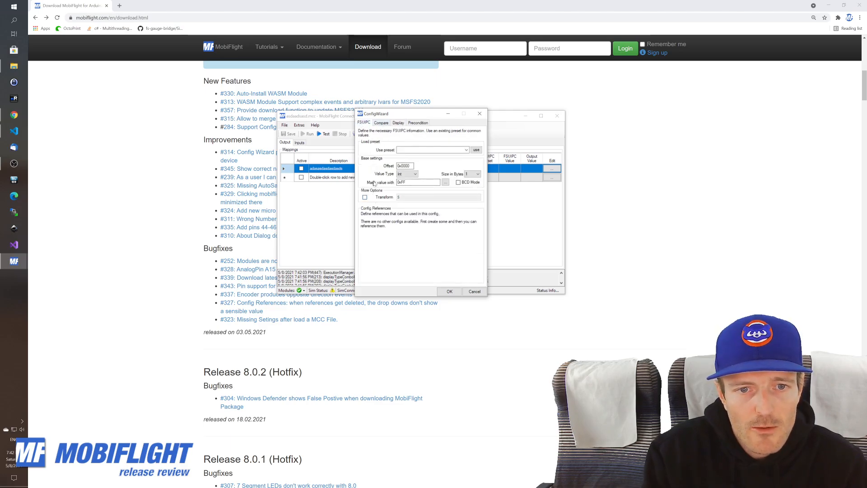
pyautogui.click(380, 124)
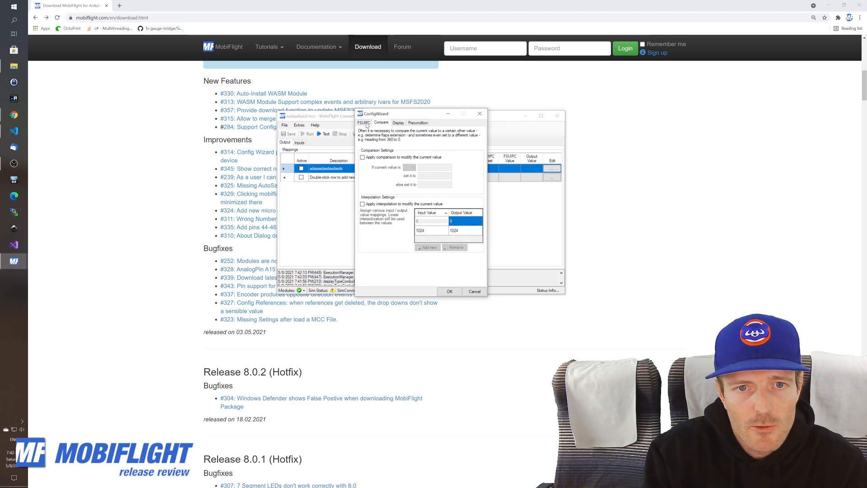
pyautogui.click(364, 124)
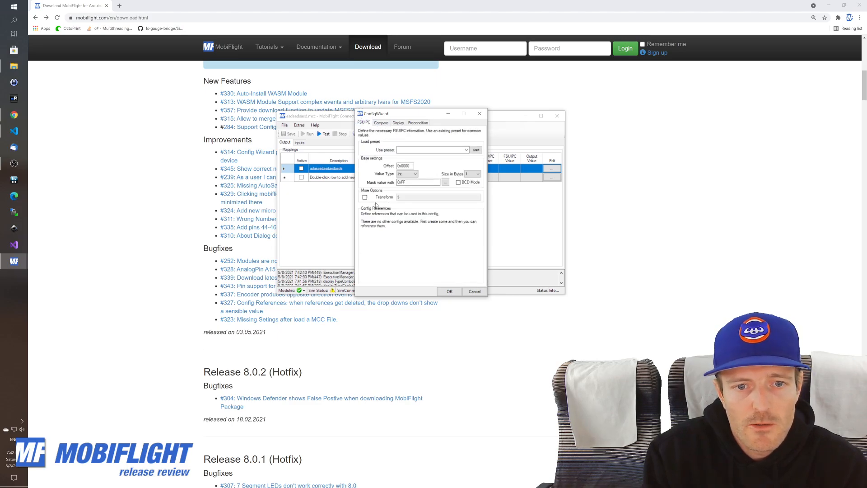
pyautogui.click(397, 123)
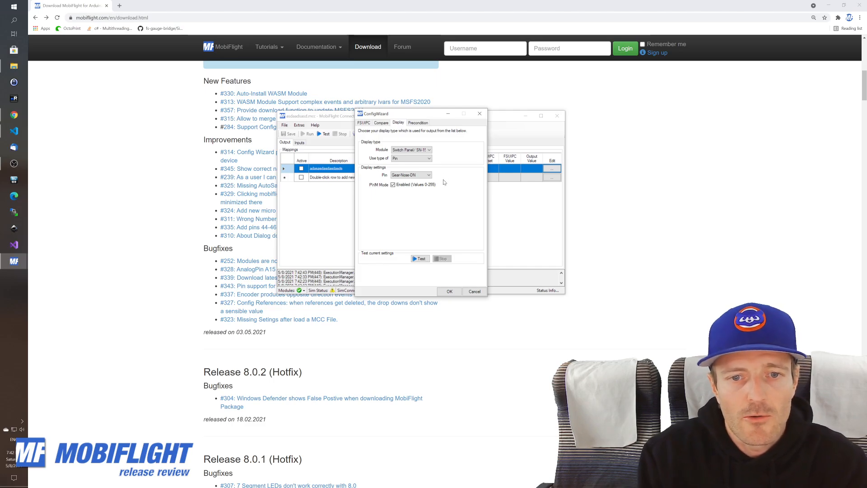
pyautogui.click(450, 292)
# Review improvement #310 in the browser's 8.1 notes, check the version and build in MobiFlight Connector's About dialog, and close the dialog
pyautogui.click(199, 188)
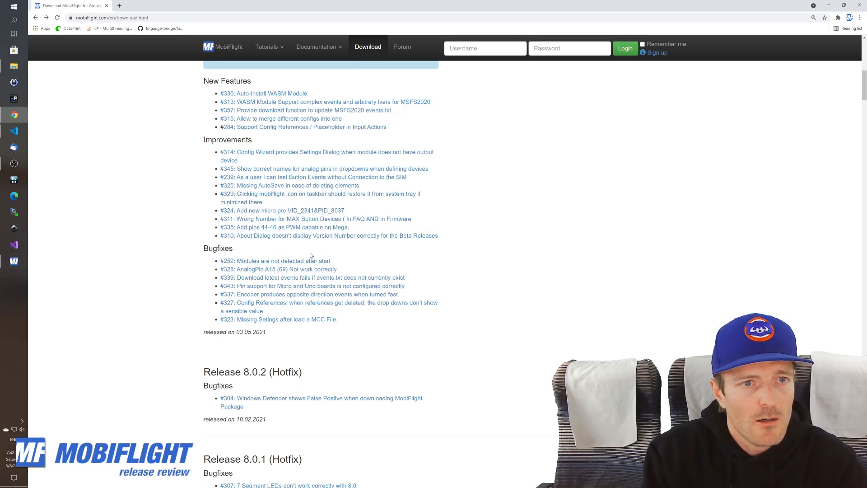
pyautogui.scroll(1, 298, 226)
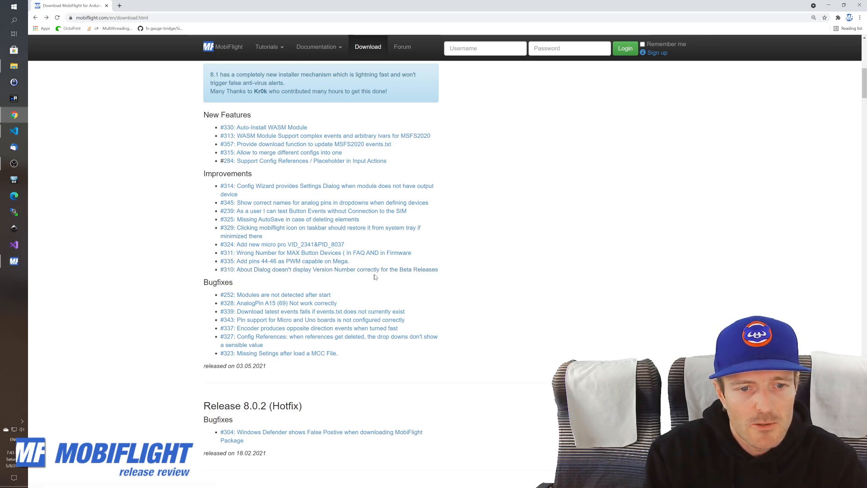
pyautogui.hotkey('alt', 'Tab')
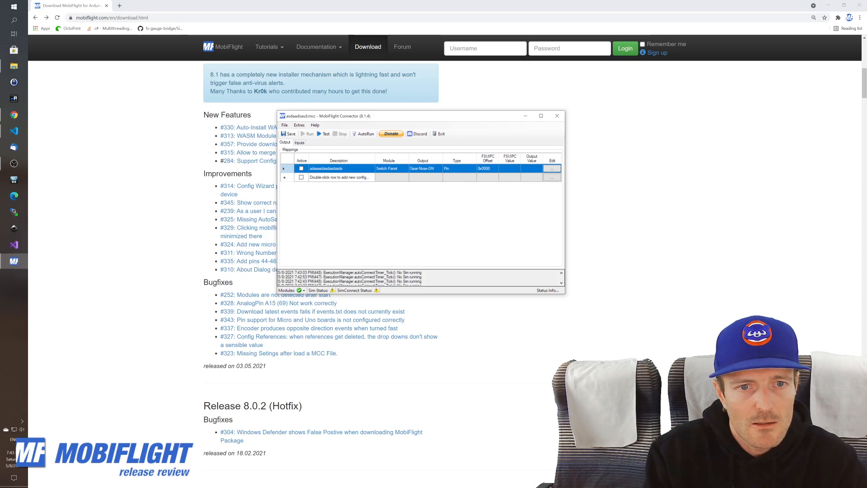
pyautogui.click(311, 126)
pyautogui.click(337, 158)
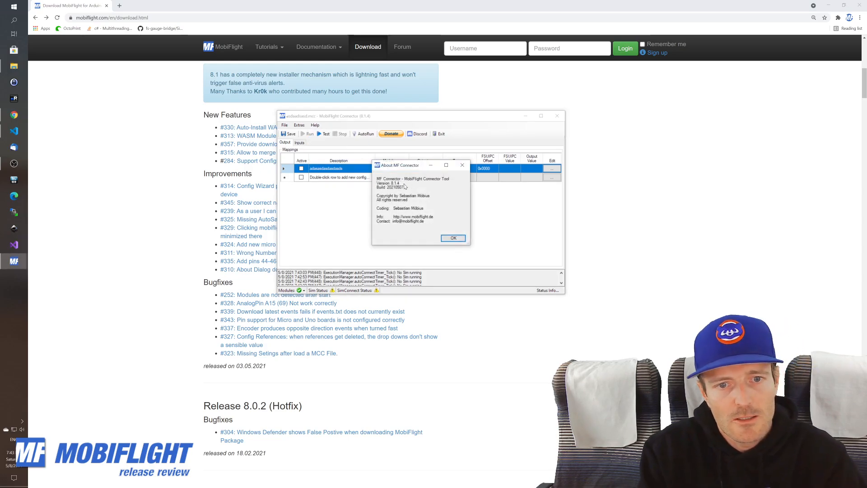
pyautogui.click(464, 166)
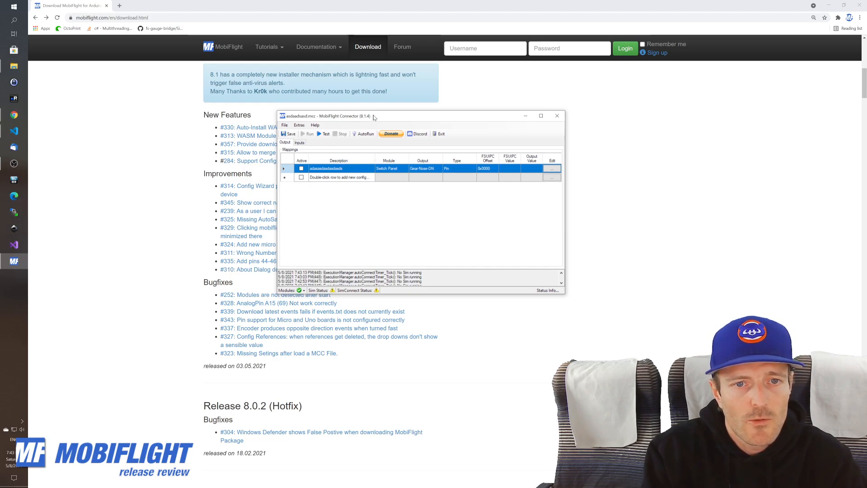
pyautogui.click(316, 125)
pyautogui.click(332, 156)
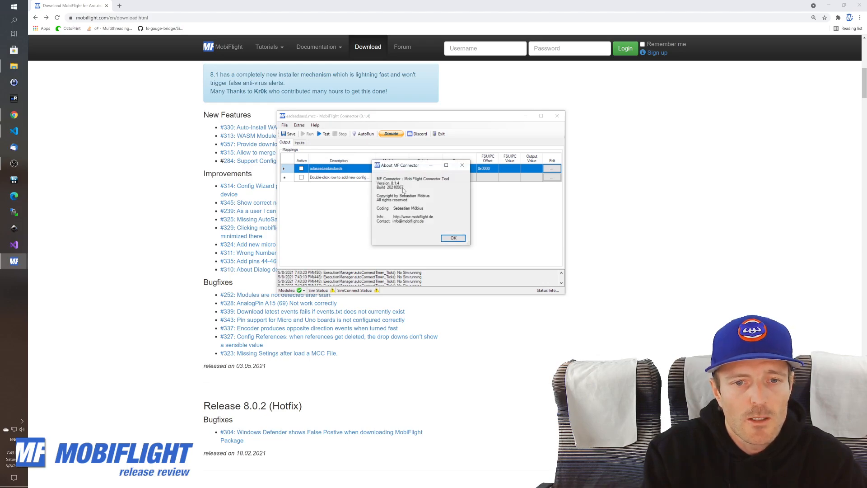
pyautogui.click(461, 167)
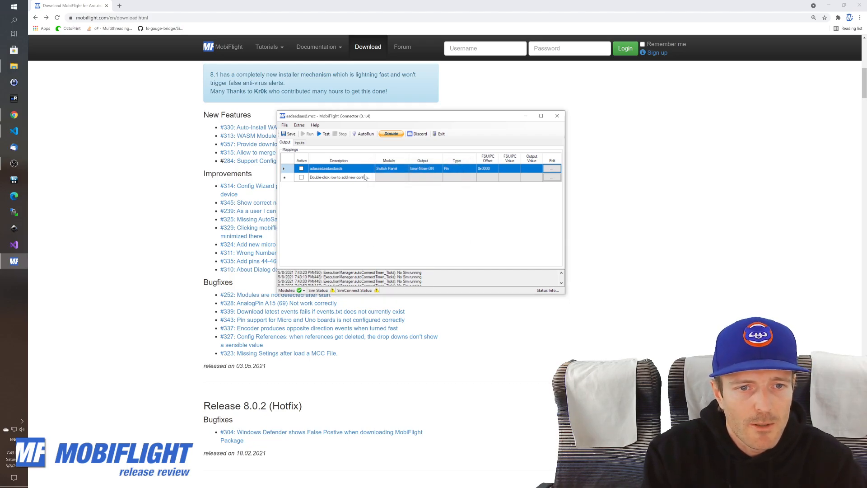
# Return to the browser and read the Bugfixes list of the Release 8.1 notes, from #252 through #343
pyautogui.click(188, 238)
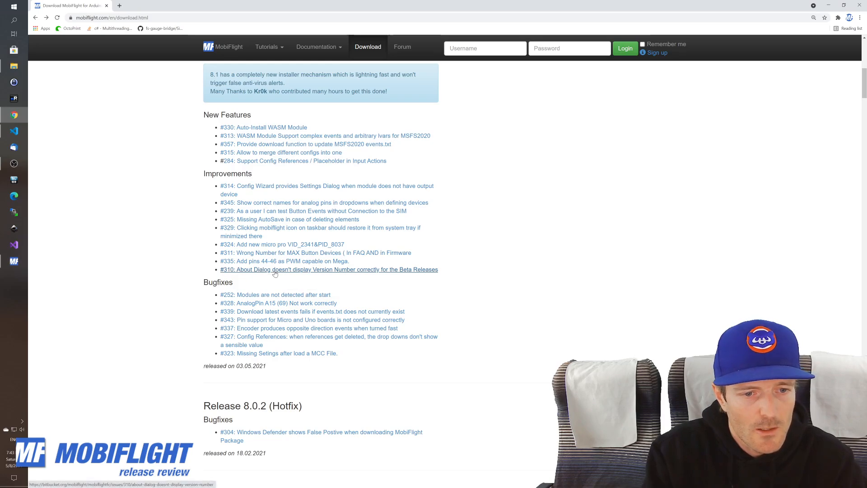
pyautogui.scroll(-1, 274, 274)
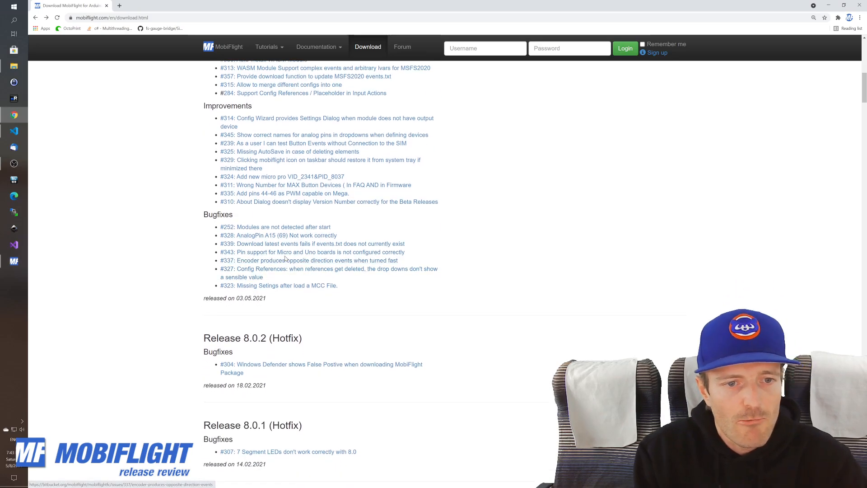
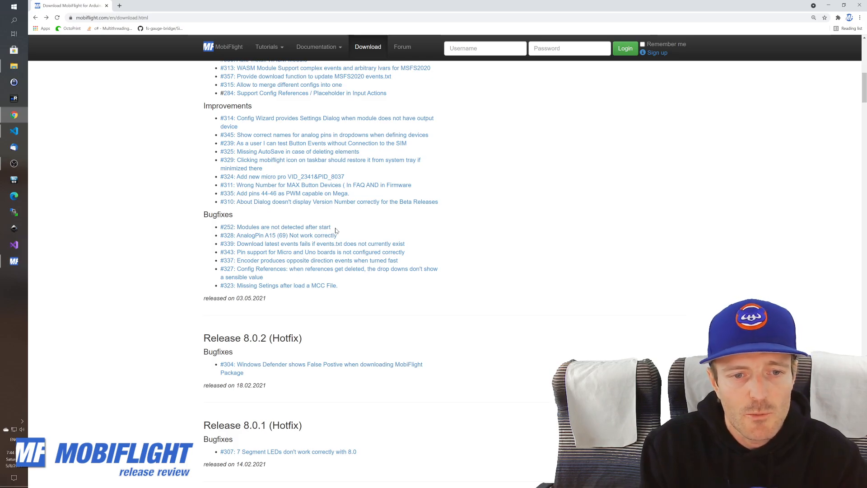
pyautogui.scroll(-1, 336, 231)
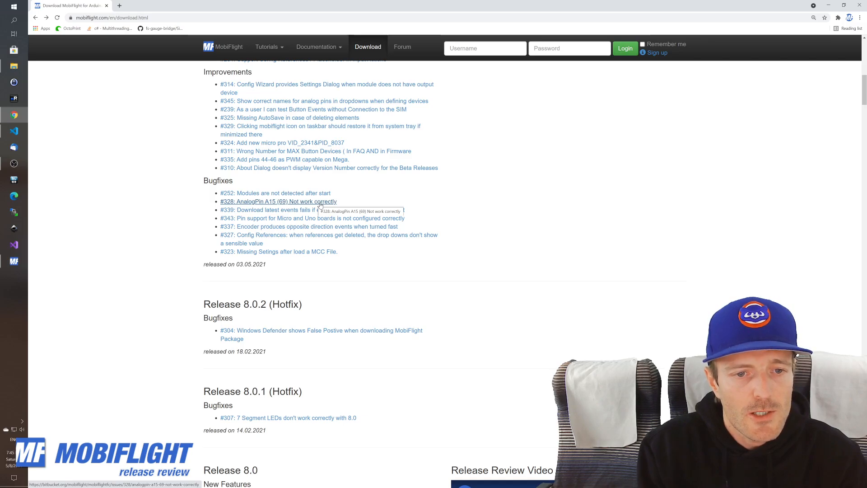
pyautogui.scroll(-1, 294, 207)
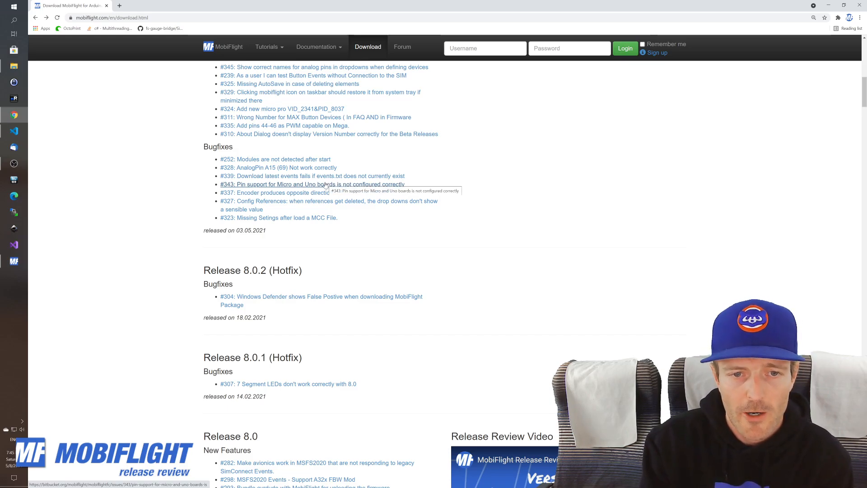
pyautogui.scroll(-1, 322, 183)
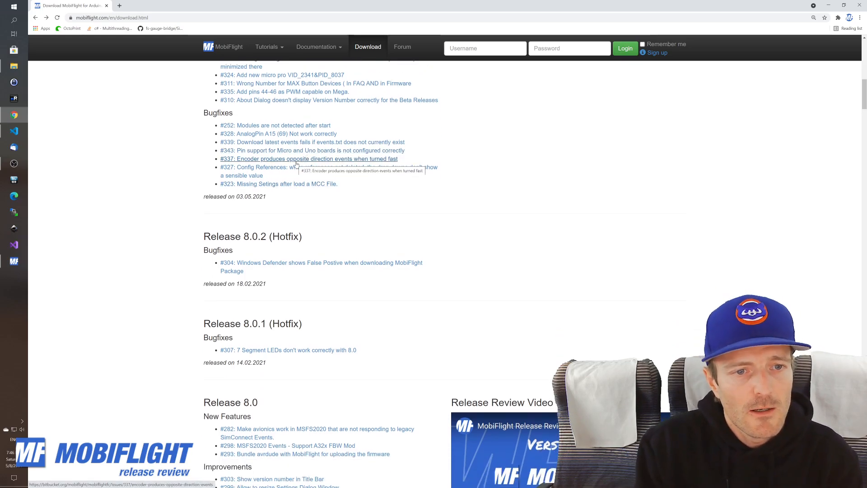
# Open encoder bugfix issue #337, skim its report and comments, and return to the 8.1 bugfix list to read #327
pyautogui.click(229, 163)
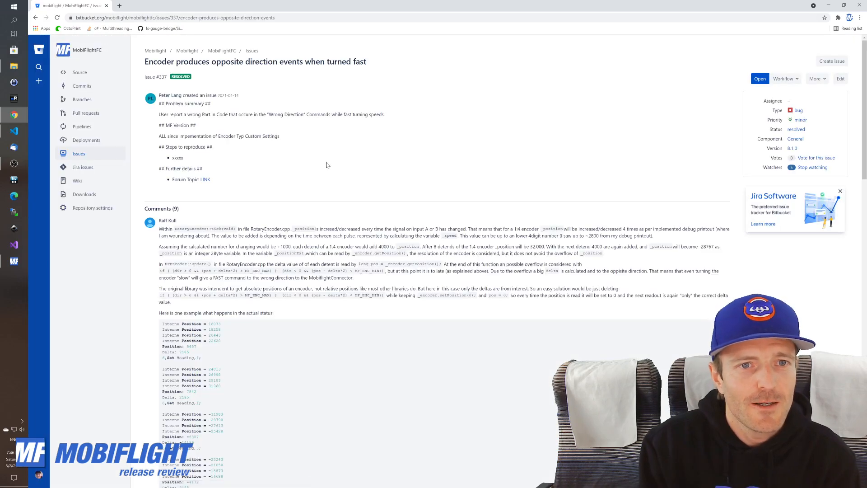
pyautogui.scroll(-2, 327, 322)
pyautogui.scroll(2, 327, 323)
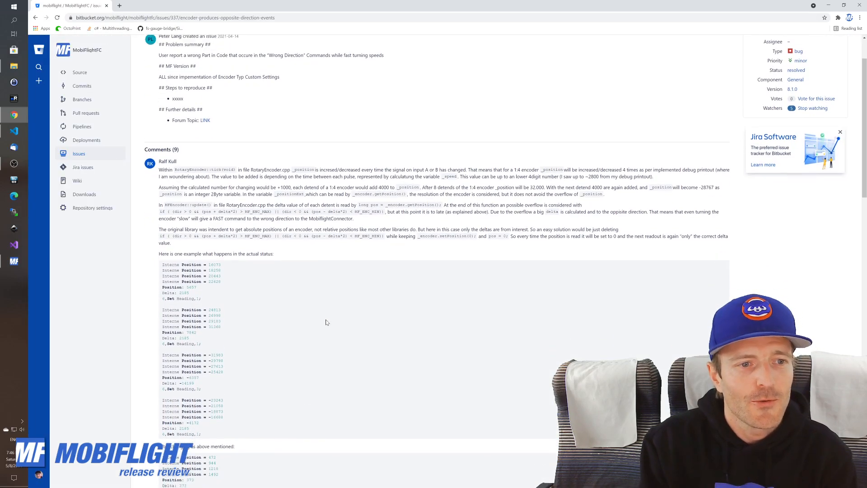
pyautogui.hotkey('alt', 'Left')
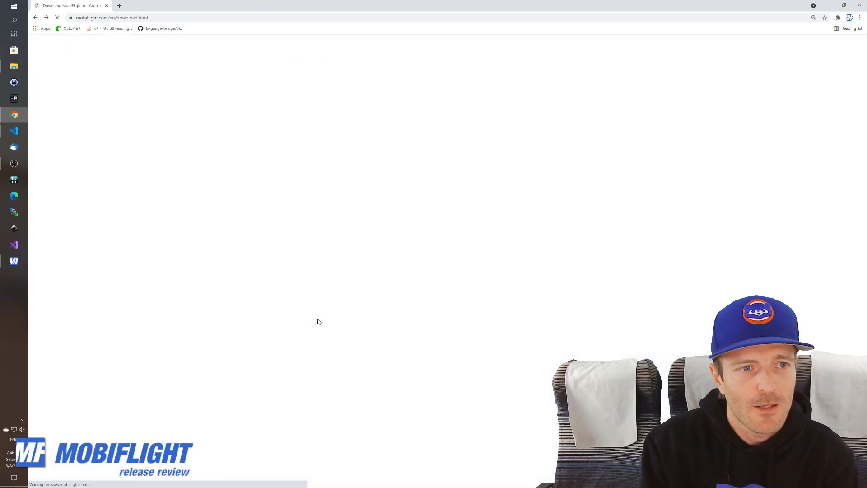
pyautogui.scroll(2, 322, 321)
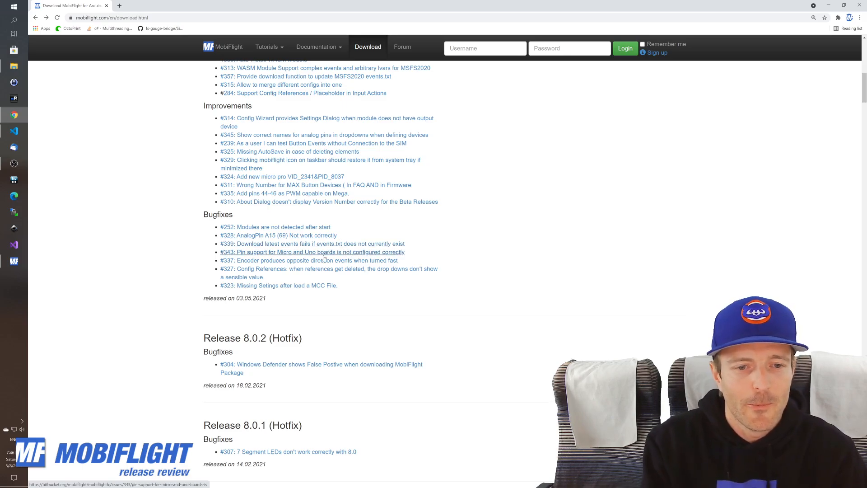
pyautogui.scroll(-1, 331, 257)
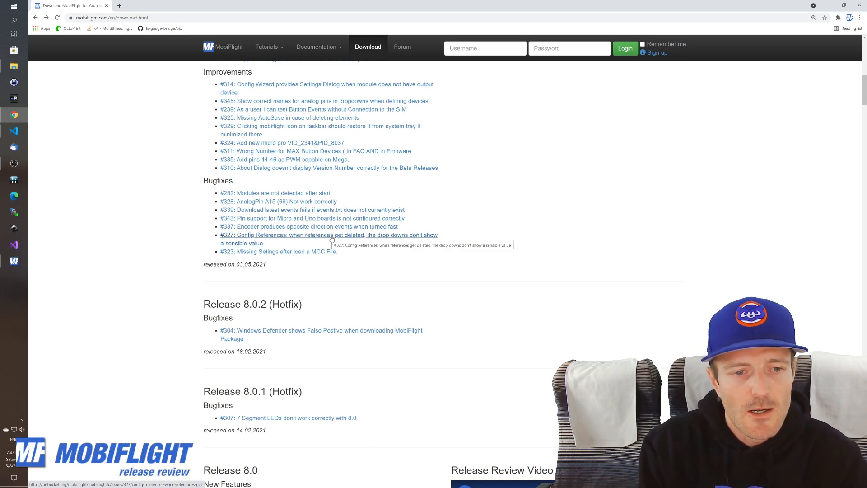
# Switch to MobiFlight Connector and add two output configs with the descriptions asdasda and asdasd
pyautogui.hotkey('alt', 'Tab')
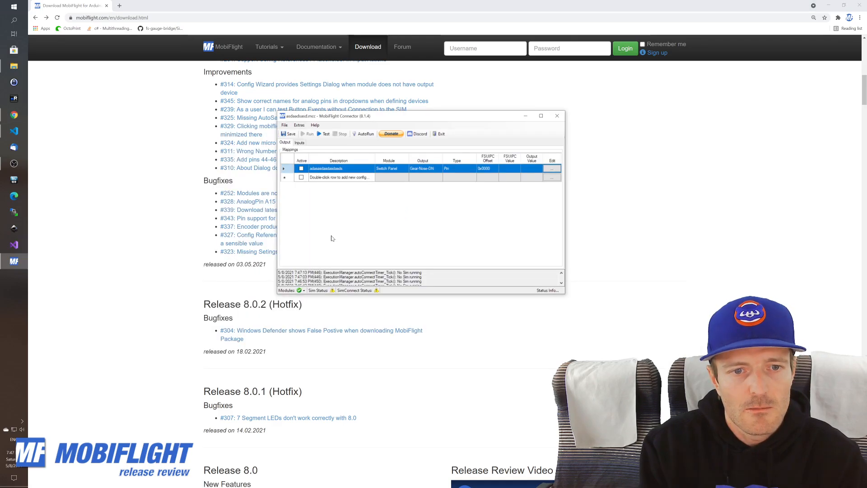
pyautogui.doubleClick(323, 177)
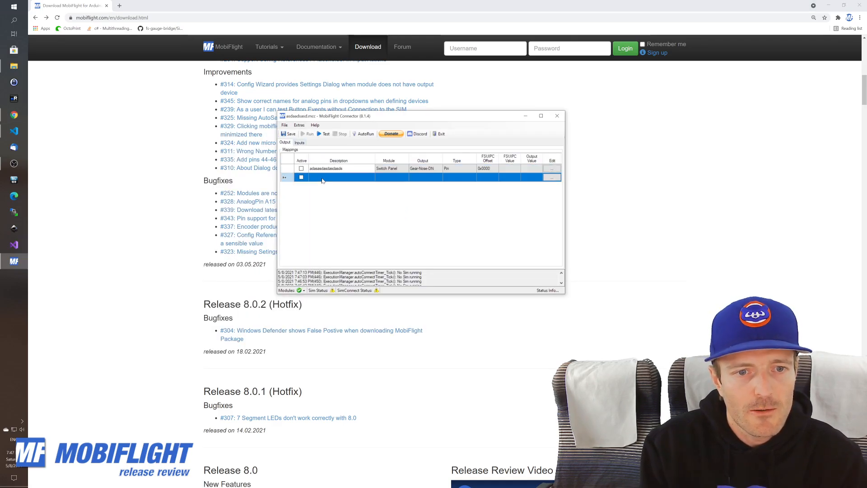
pyautogui.write('asdasda')
pyautogui.press('Return')
pyautogui.write('asdasd')
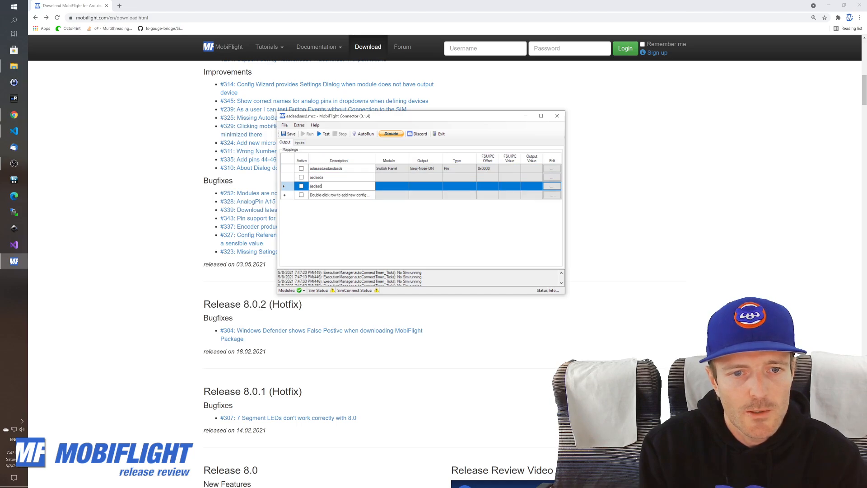
pyautogui.click(346, 170)
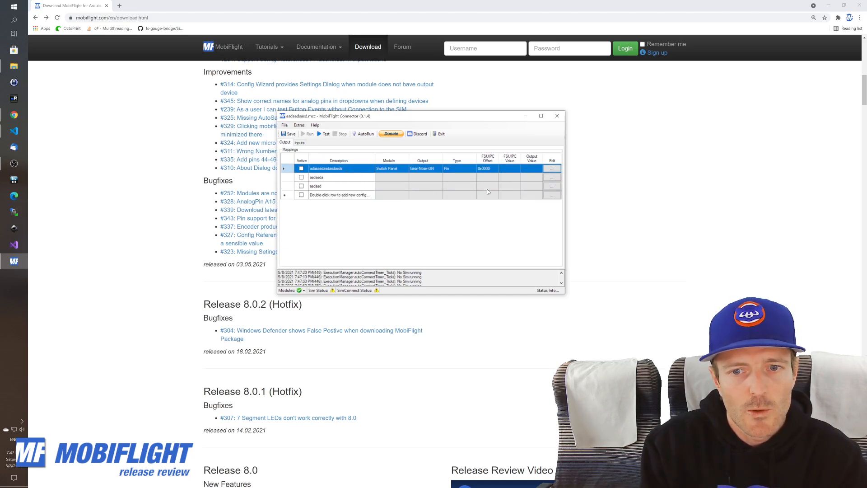
# Enable the config reference to the Switch Panel output in the asdasd config and accept it
pyautogui.click(552, 186)
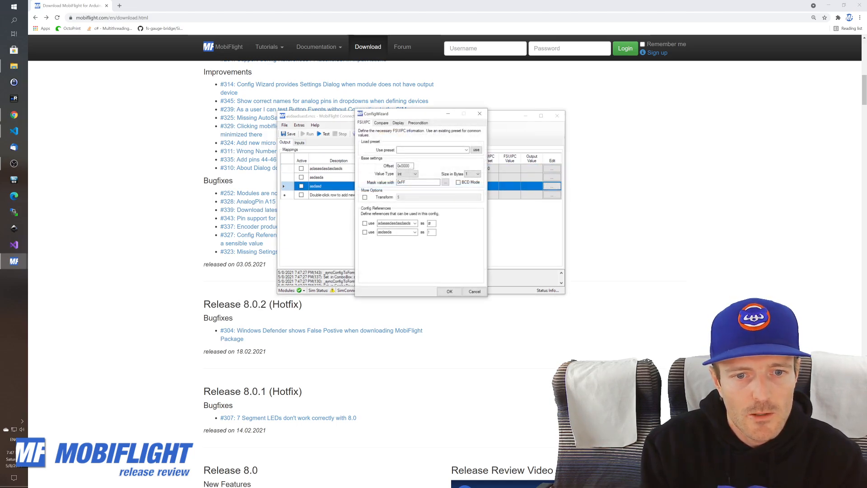
pyautogui.click(365, 224)
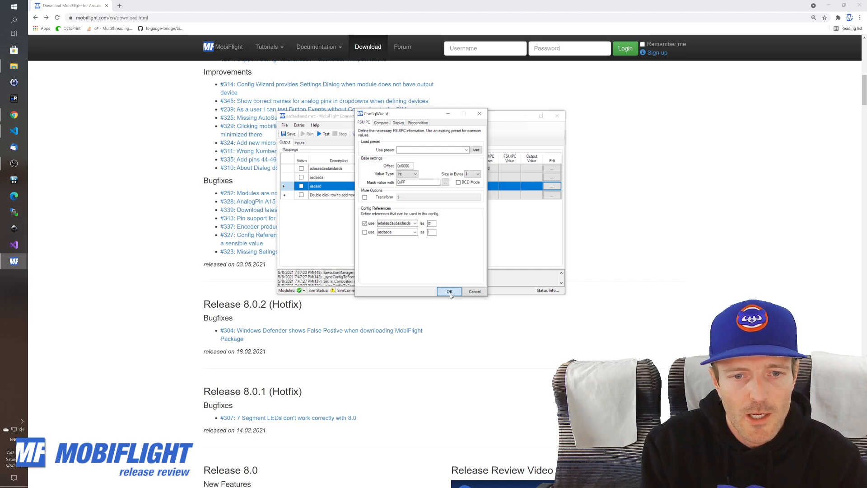
pyautogui.click(450, 292)
# Delete the Switch Panel output config, then check the Config References in the asdasd config and accept it
pyautogui.click(349, 195)
pyautogui.rightClick(354, 168)
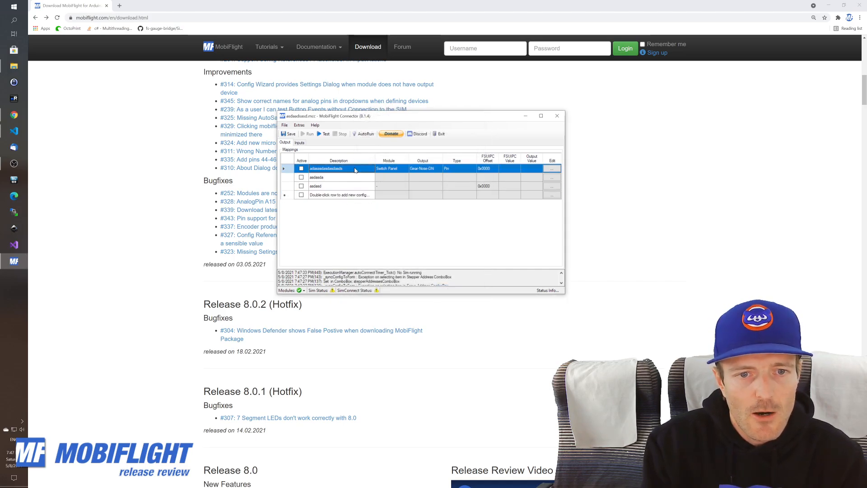
pyautogui.click(364, 182)
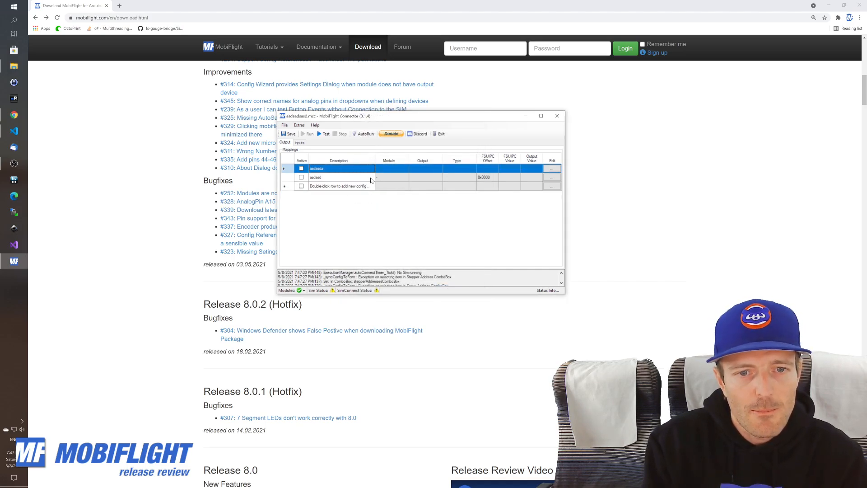
pyautogui.click(497, 177)
pyautogui.click(549, 178)
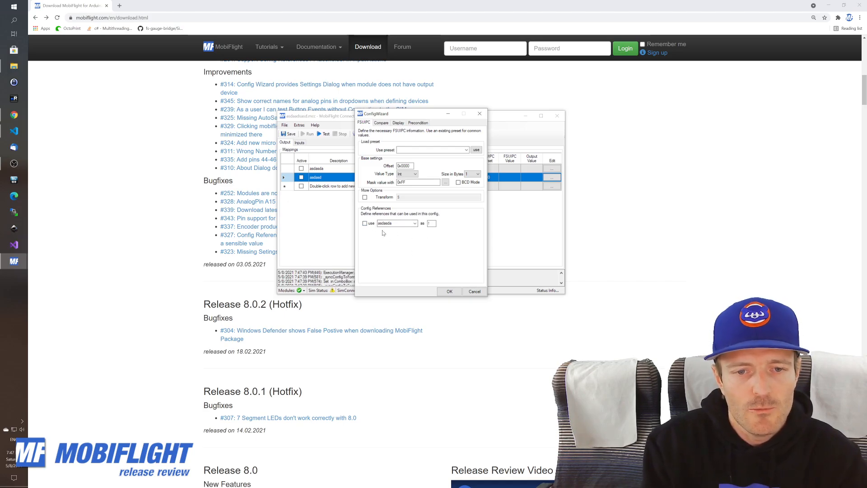
pyautogui.click(442, 291)
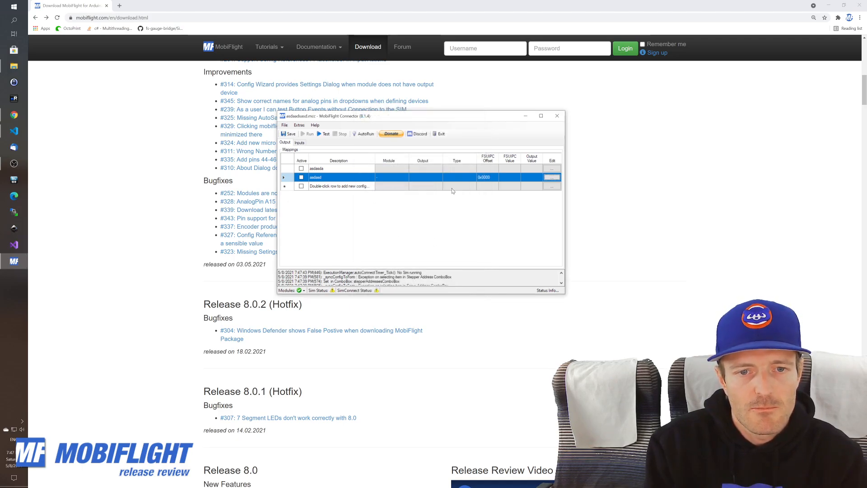
# Open bugfix issue #323 about missing settings from the browser's 8.1 notes, read its report and comments, and return to the notes
pyautogui.click(183, 217)
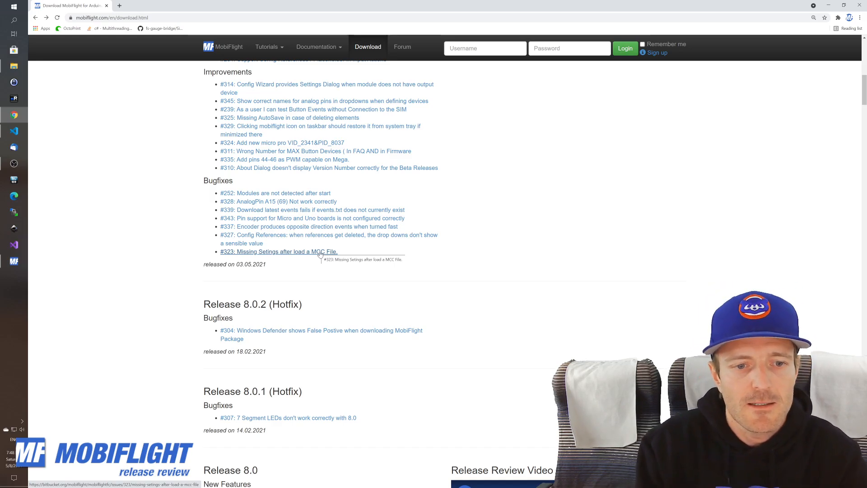
pyautogui.click(320, 254)
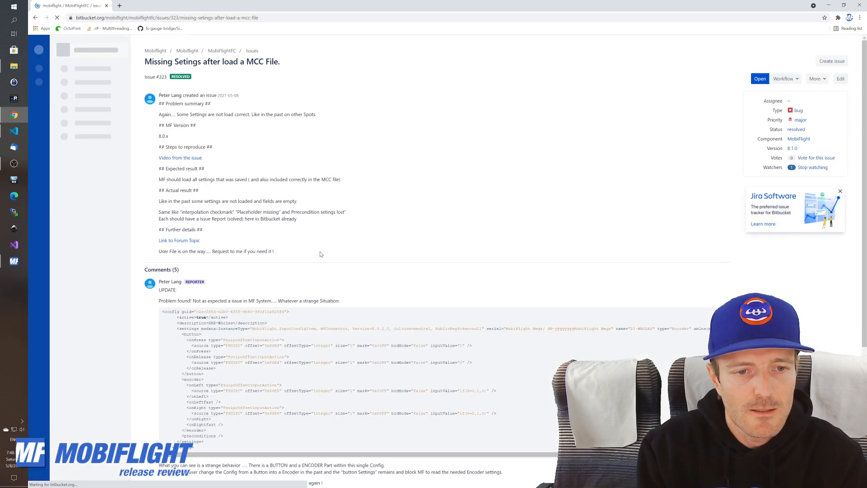
pyautogui.scroll(-2, 320, 254)
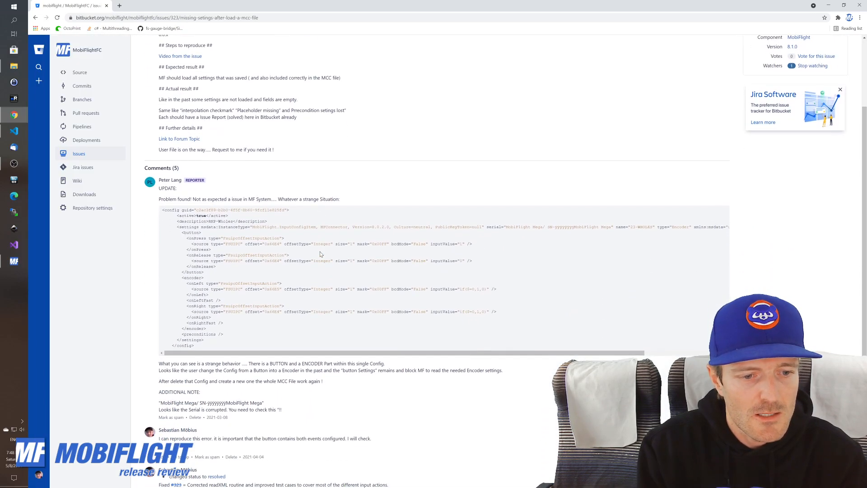
pyautogui.scroll(1, 321, 254)
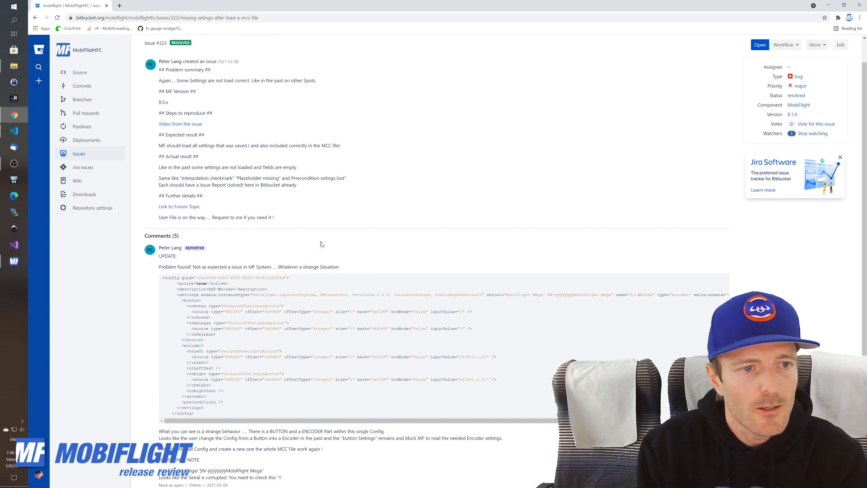
pyautogui.scroll(-1, 322, 244)
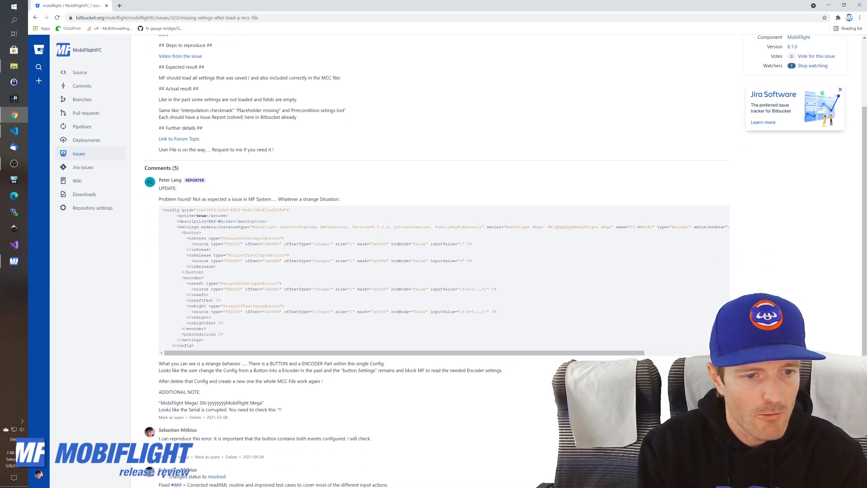
pyautogui.scroll(-2, 239, 312)
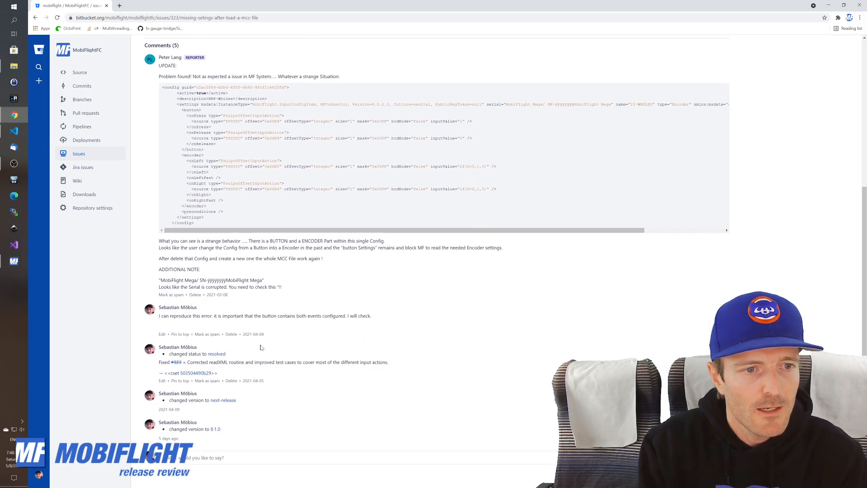
pyautogui.scroll(3, 262, 347)
pyautogui.hotkey('alt', 'Left')
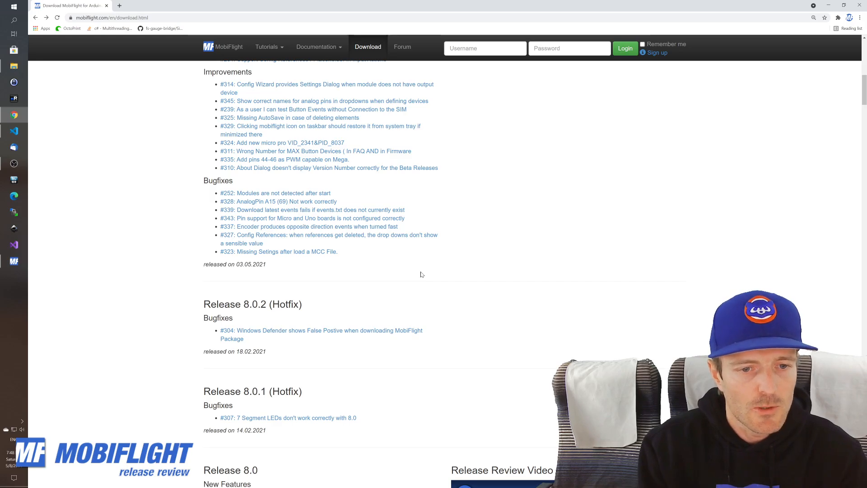
# Review the Release 8.1.1 - 8.1.4 (Hotfix) improvement and bugfix entries on the download page
pyautogui.scroll(1, 421, 274)
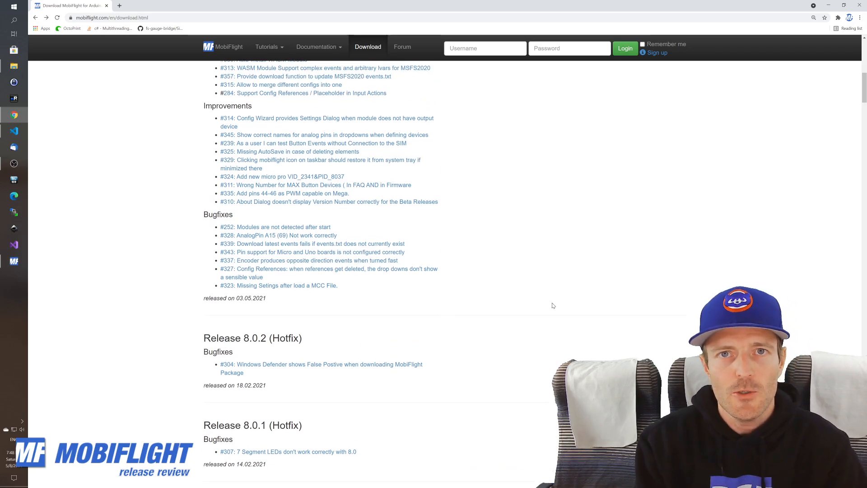
pyautogui.scroll(1, 514, 306)
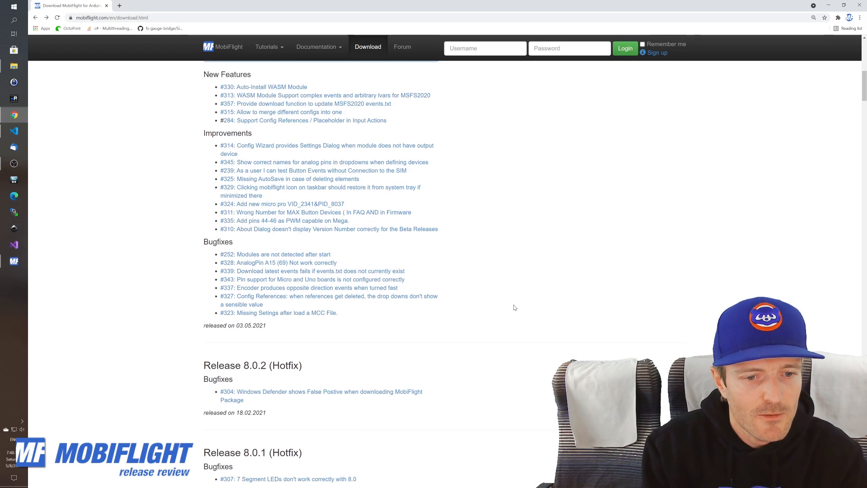
pyautogui.scroll(10, 518, 300)
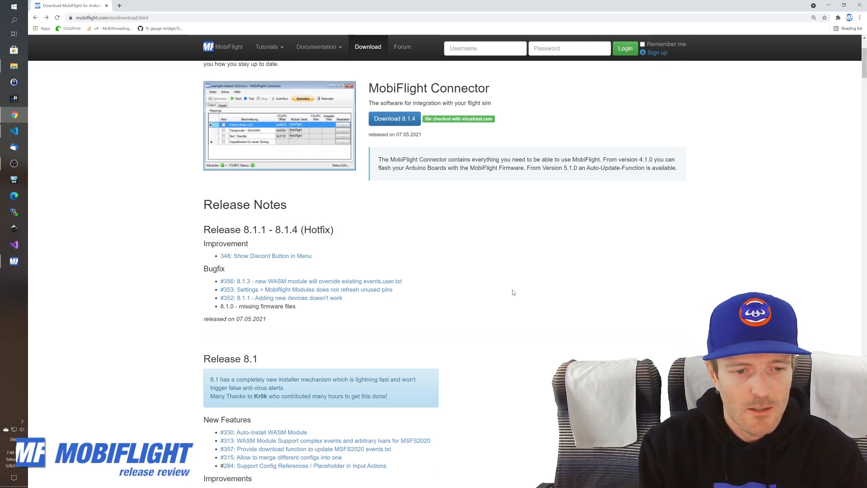
pyautogui.scroll(-1, 513, 293)
pyautogui.scroll(-2, 513, 293)
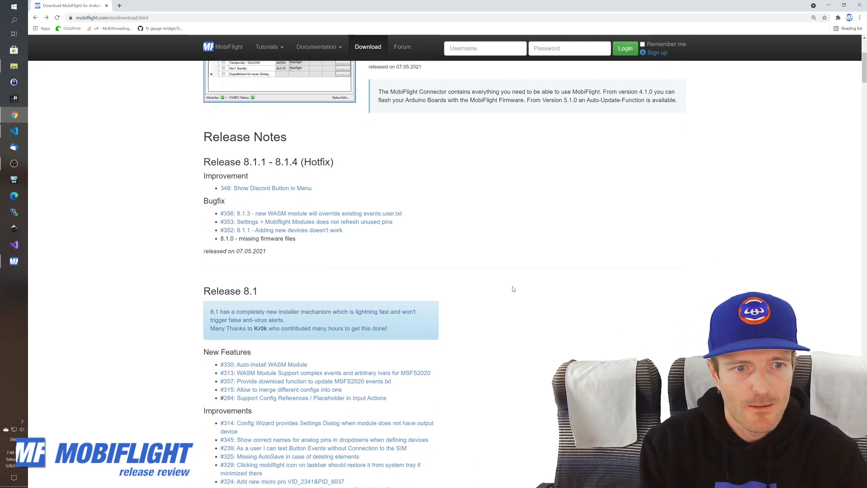
pyautogui.scroll(2, 476, 311)
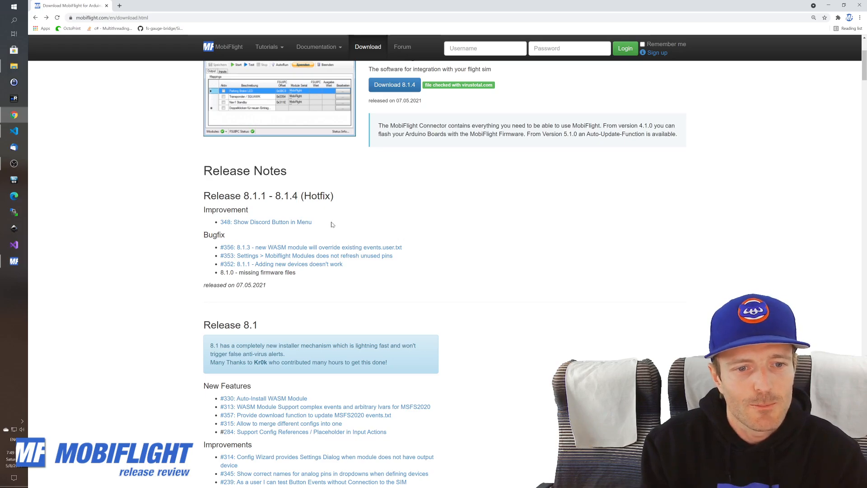
# Switch to MobiFlight Connector, find its Join Discord Server option, view the MobiFlight Discord server and invite page, and return to the Connector
pyautogui.hotkey('alt', 'Tab')
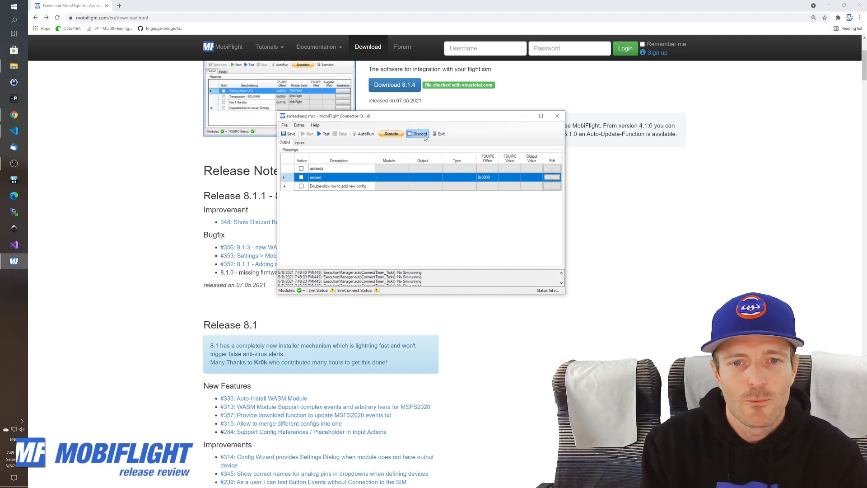
pyautogui.click(315, 125)
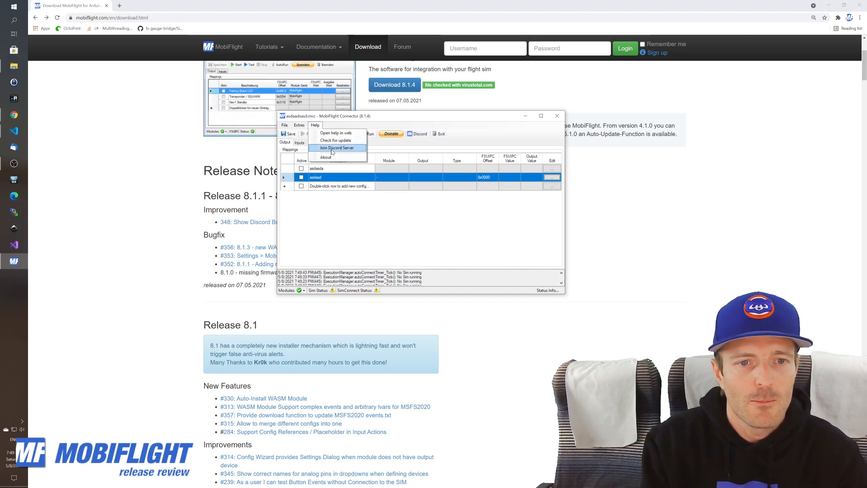
pyautogui.click(455, 141)
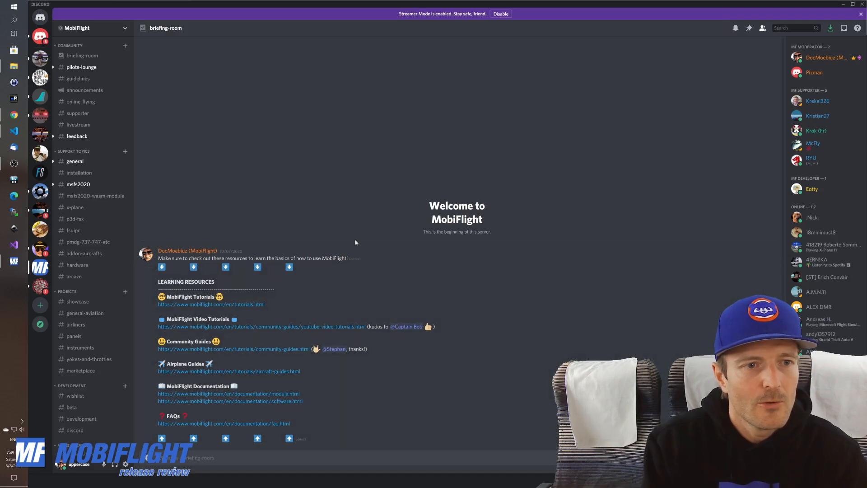
pyautogui.hotkey('alt', 'Tab')
pyautogui.hotkey('alt', 'Tab')
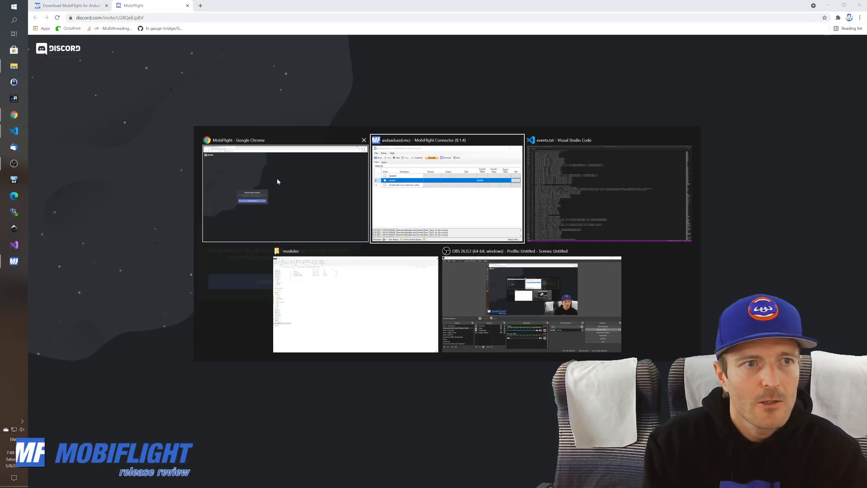
pyautogui.hotkey('alt', 'shift', 'Tab')
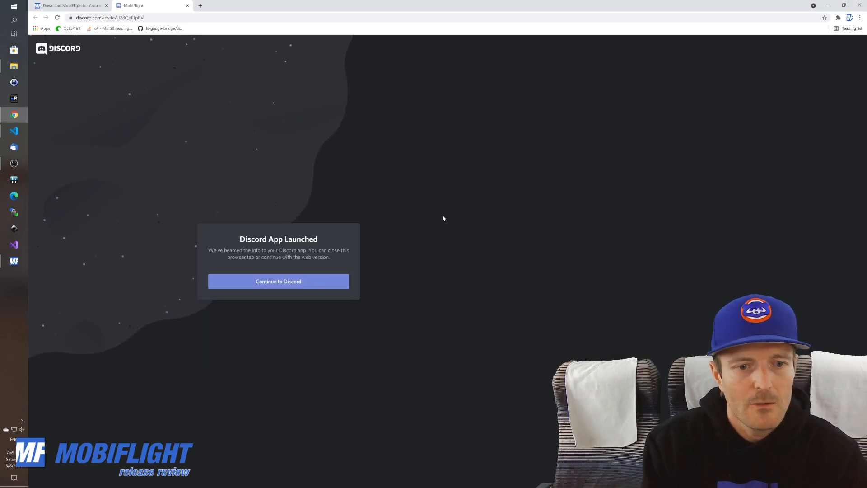
pyautogui.hotkey('alt', 'Tab')
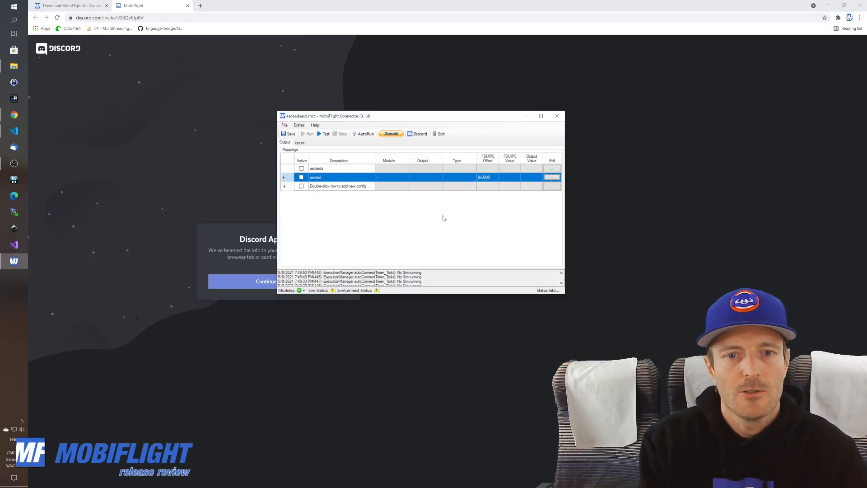
# Open the MobiFlight Discord server in the browser from the Connector, and return to the MobiFlight download page
pyautogui.click(416, 134)
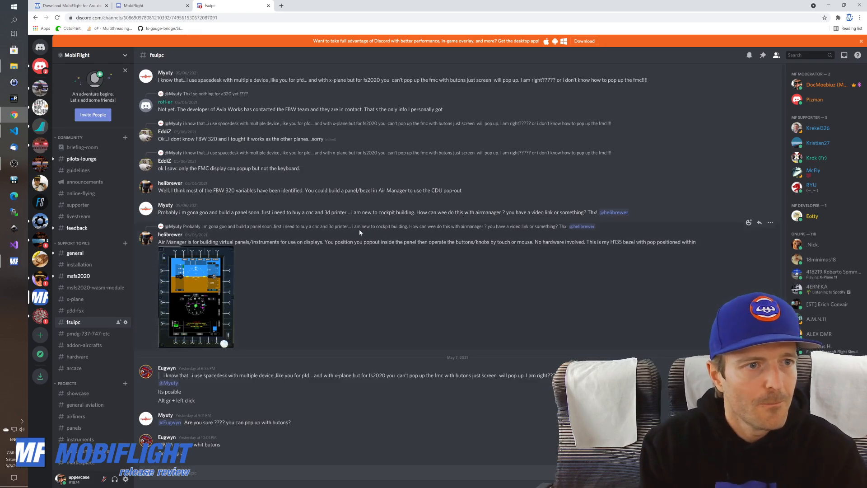
pyautogui.hotkey('alt', 'Tab')
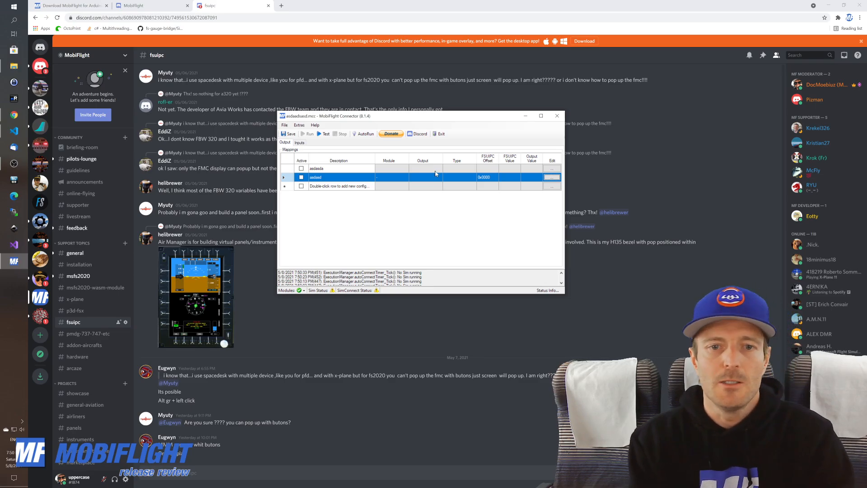
pyautogui.click(149, 6)
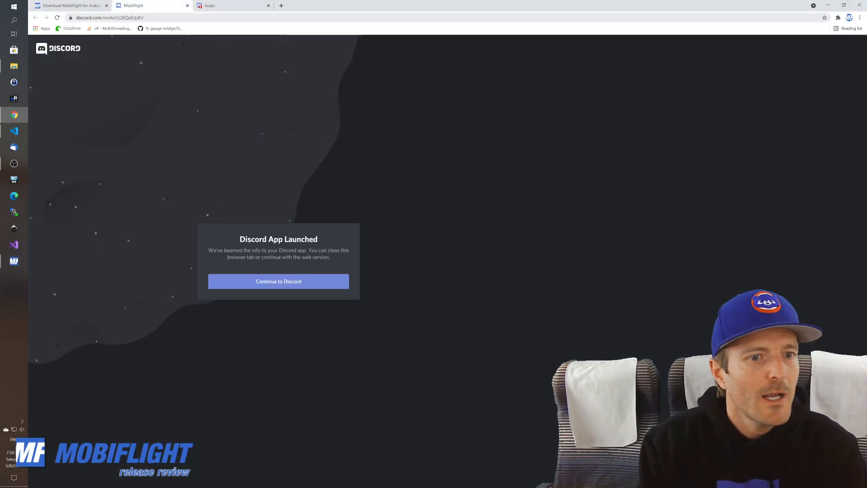
pyautogui.click(72, 6)
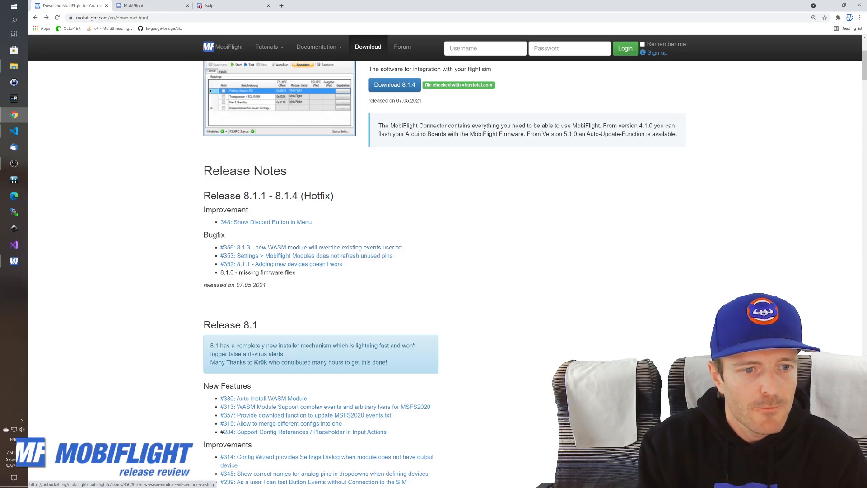
# Highlight hotfix entry #356 about the new WASM module overriding existing events.user.txt, read it, and clear the highlight
pyautogui.scroll(-1, 301, 276)
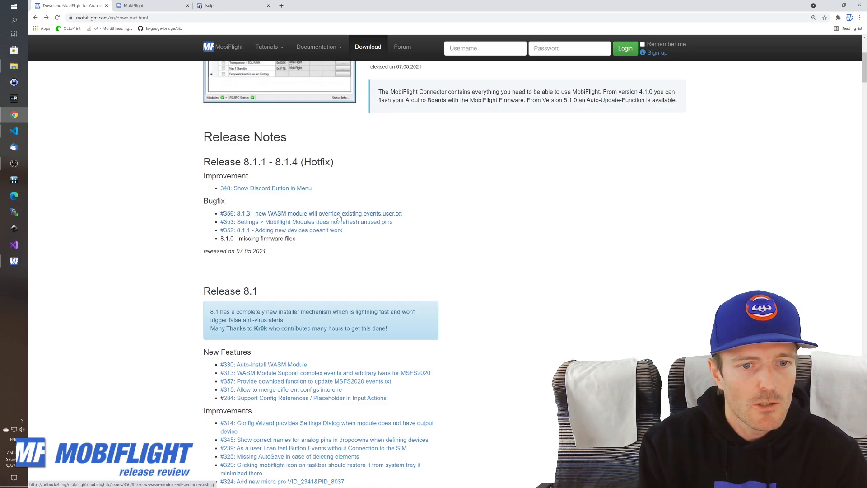
pyautogui.moveTo(411, 217); pyautogui.dragTo(212, 217)
pyautogui.scroll(1, 171, 231)
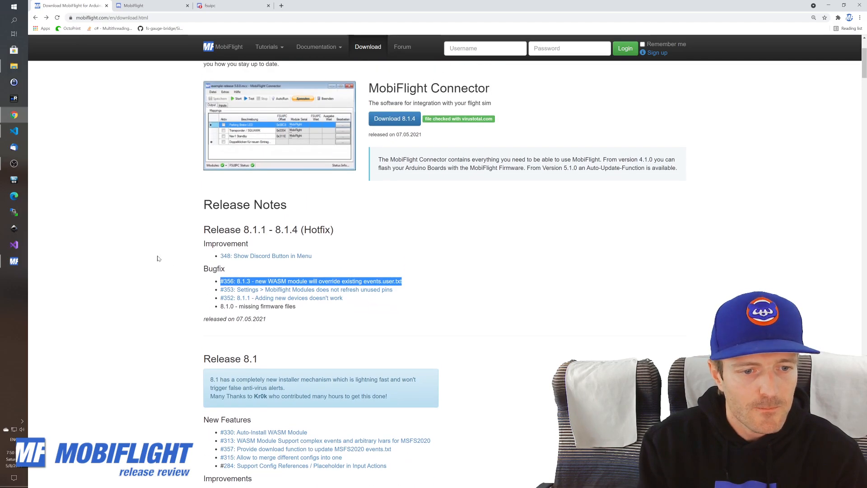
pyautogui.click(166, 315)
pyautogui.scroll(-1, 169, 315)
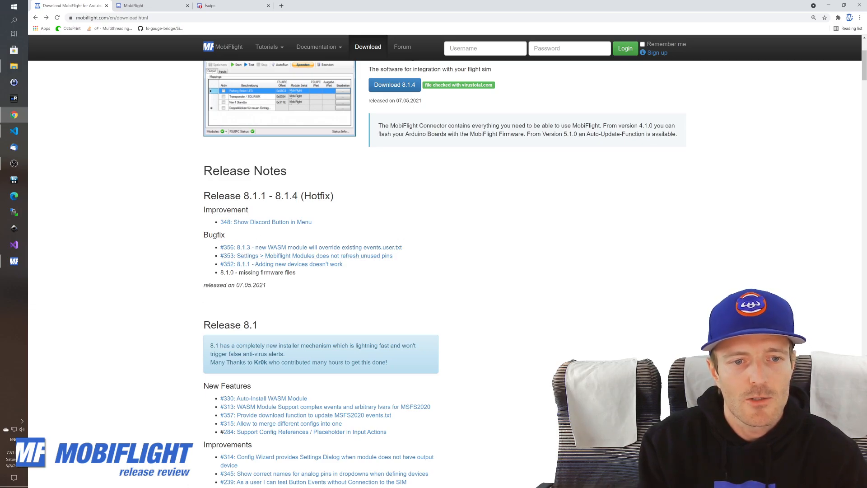
# Highlight and read hotfix entries #353 on refreshing unused pins and #352 on adding new devices, and clear the highlight
pyautogui.scroll(-1, 471, 258)
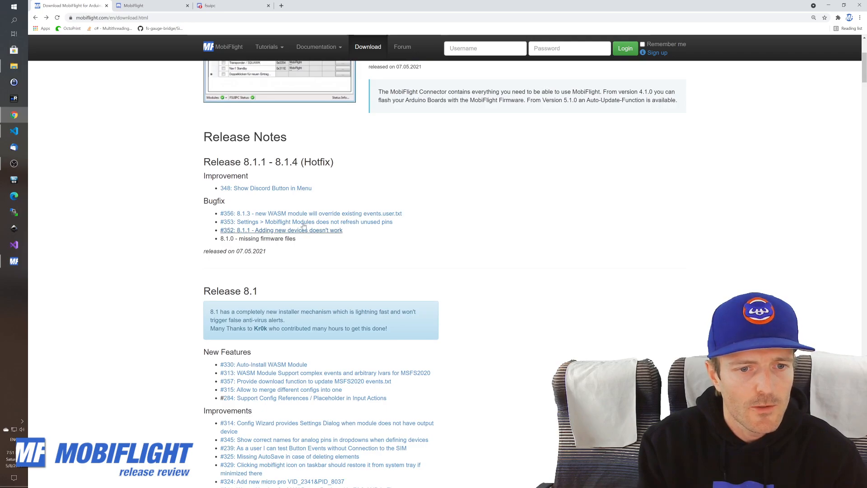
pyautogui.moveTo(357, 234); pyautogui.dragTo(214, 225)
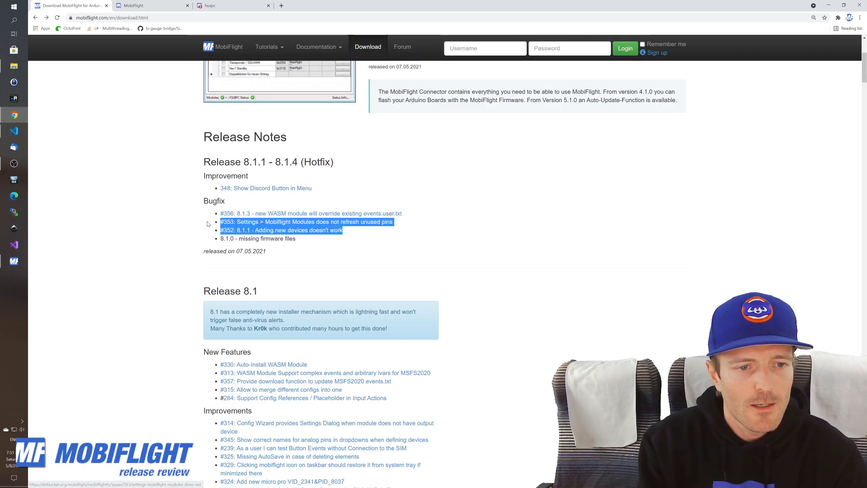
pyautogui.click(373, 250)
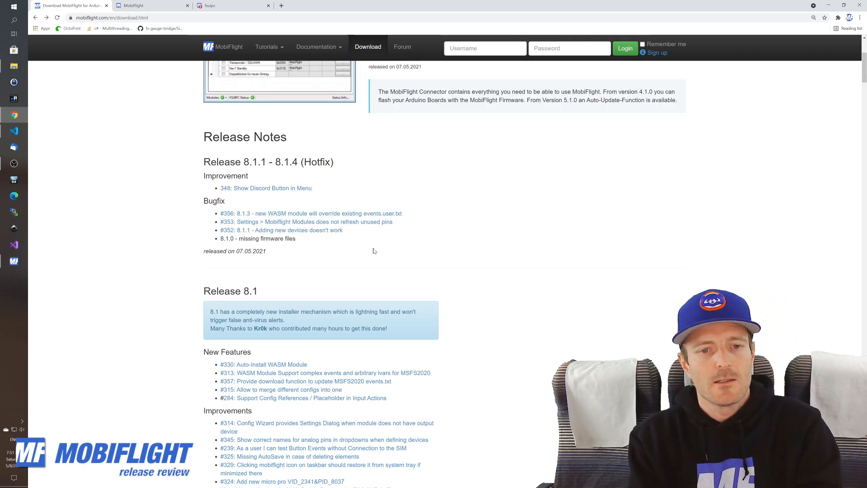
pyautogui.moveTo(367, 238); pyautogui.dragTo(254, 230)
pyautogui.click(313, 249)
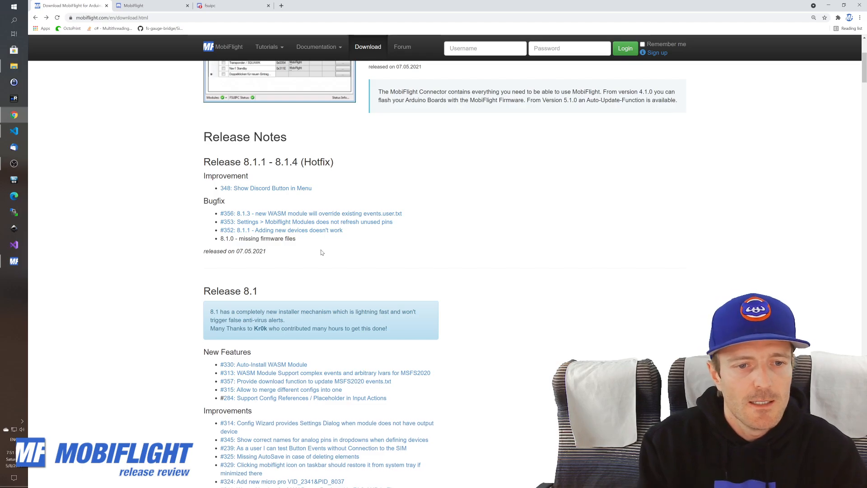
pyautogui.scroll(-1, 321, 252)
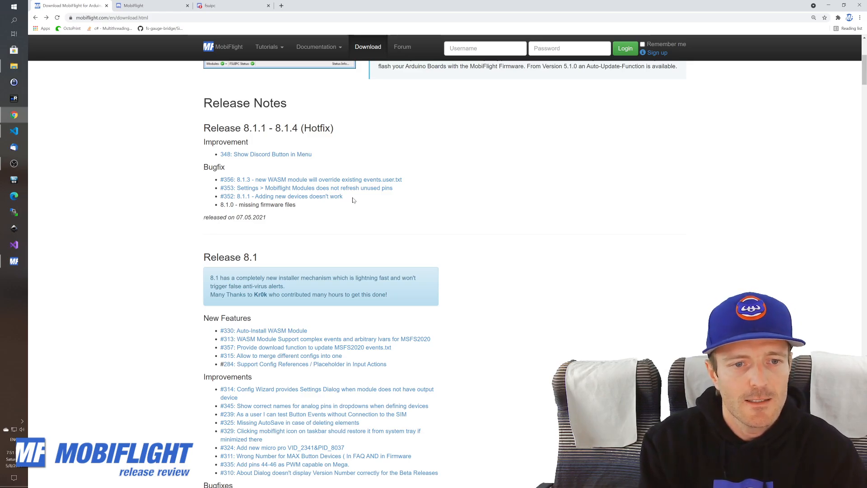
pyautogui.moveTo(351, 200); pyautogui.dragTo(215, 190)
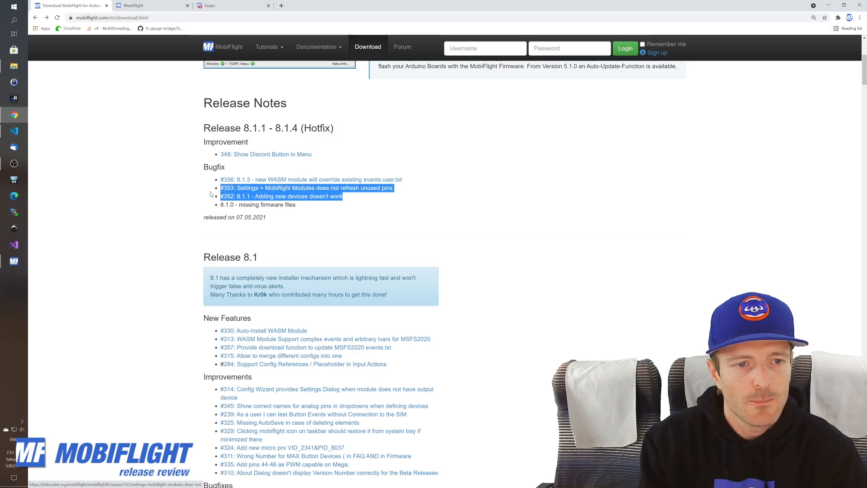
pyautogui.click(176, 225)
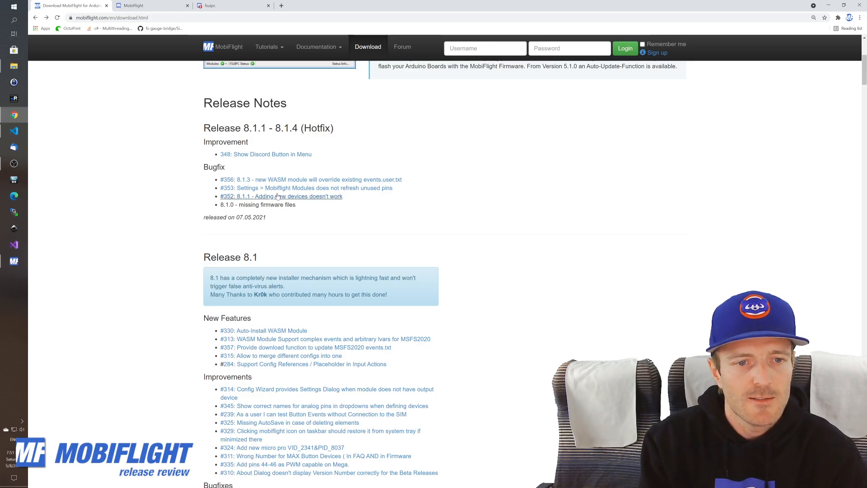
# Recap the release notes from the 8.1.1 - 8.1.4 hotfix down through 8.1 and return to the 8.1.4 download
pyautogui.scroll(1, 408, 201)
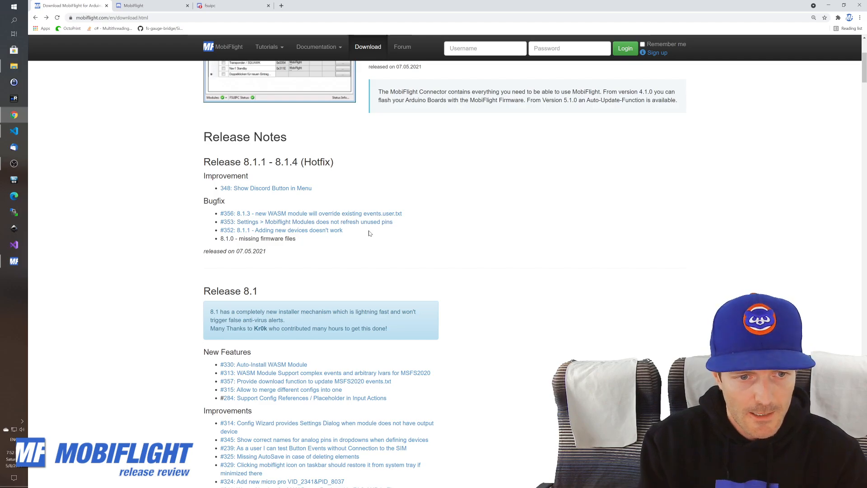
pyautogui.scroll(-1, 369, 233)
pyautogui.scroll(5, 382, 244)
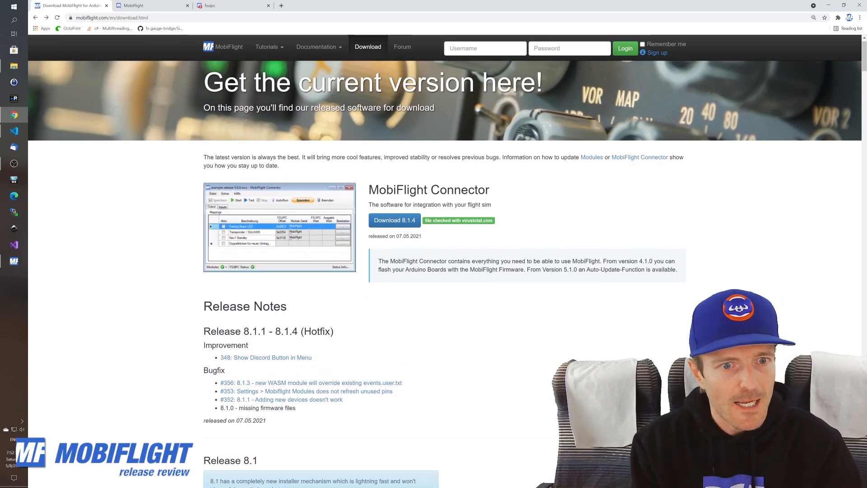
pyautogui.scroll(1, 431, 275)
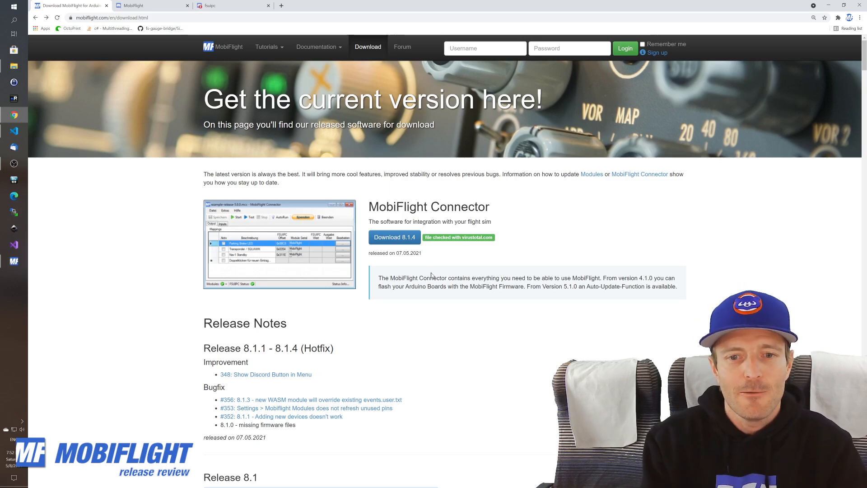
pyautogui.scroll(-2, 473, 277)
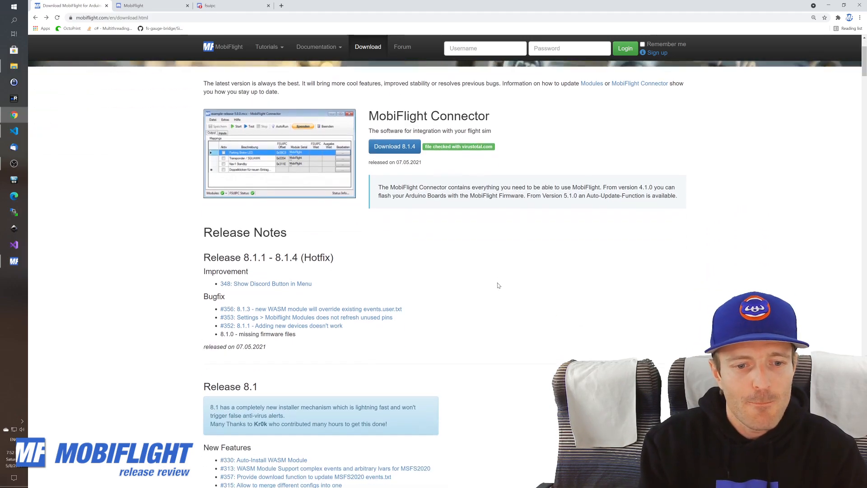
pyautogui.scroll(-1, 496, 280)
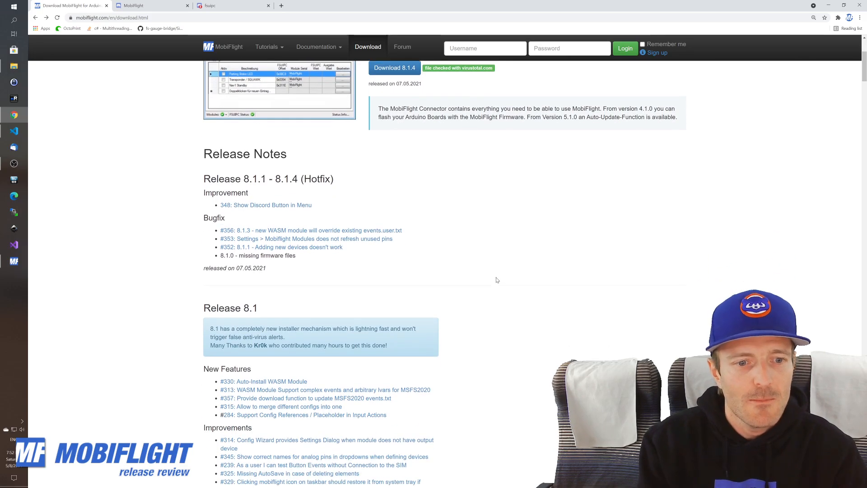
pyautogui.scroll(-6, 496, 280)
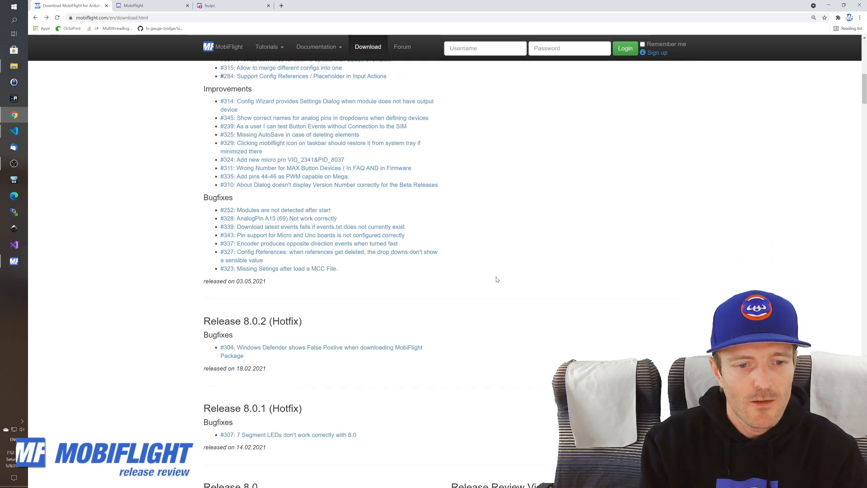
pyautogui.scroll(13, 497, 276)
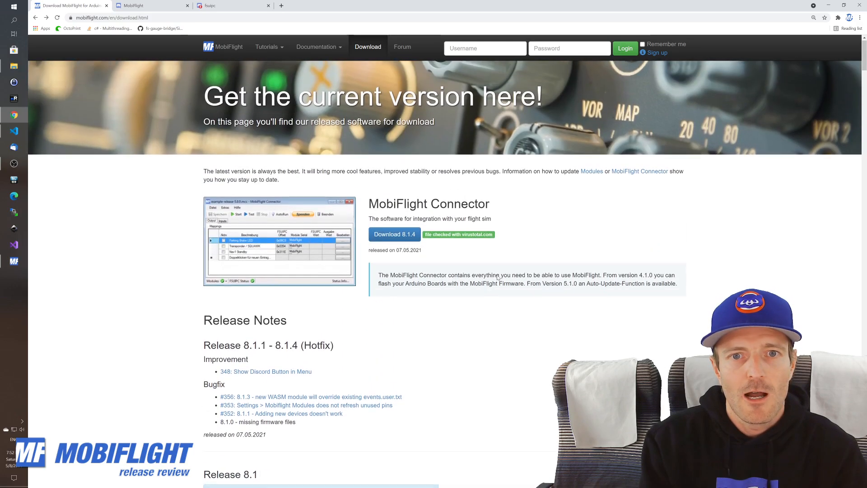